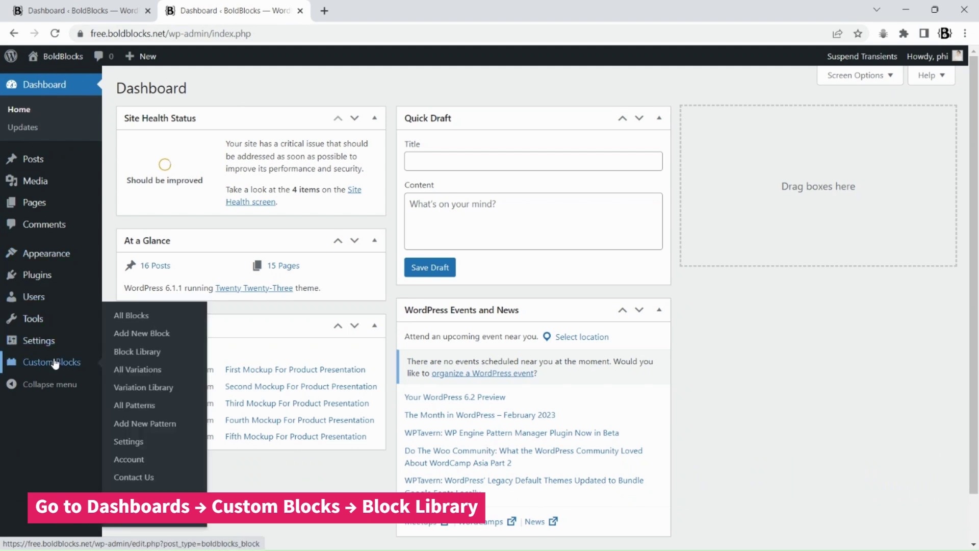
- Filter the Block Library by the Navigation keyword and install the SVG Block dependency for the Back to top block
left_click(153, 357)
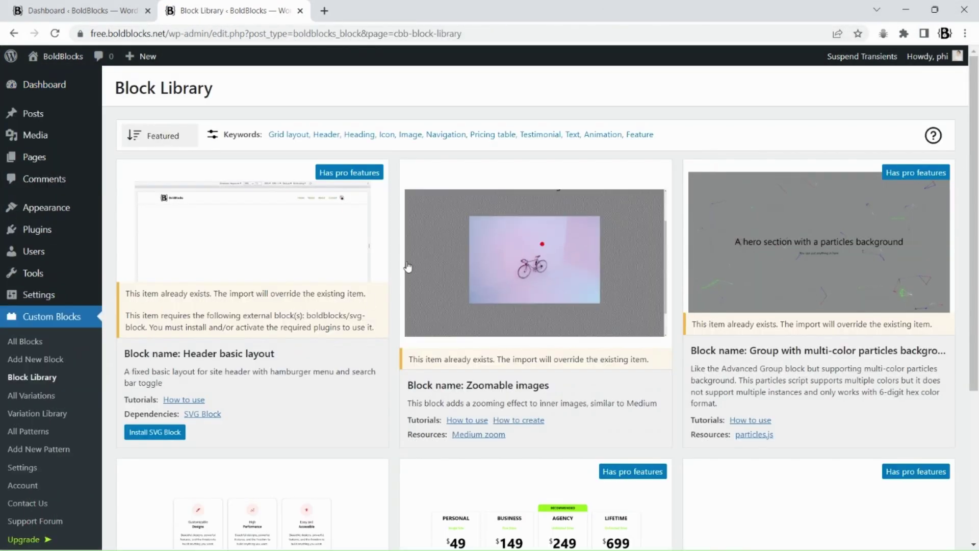
left_click(445, 133)
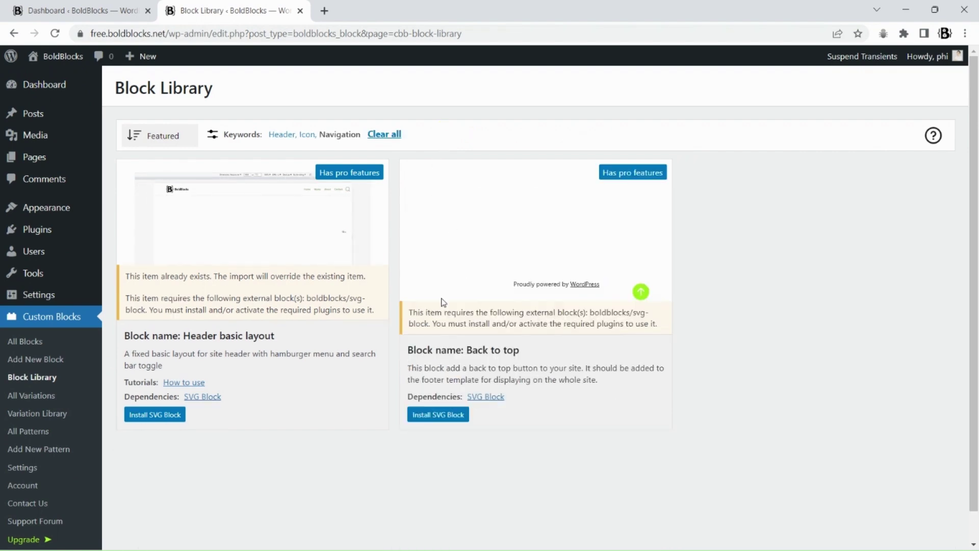
left_click_drag(410, 313, 649, 317)
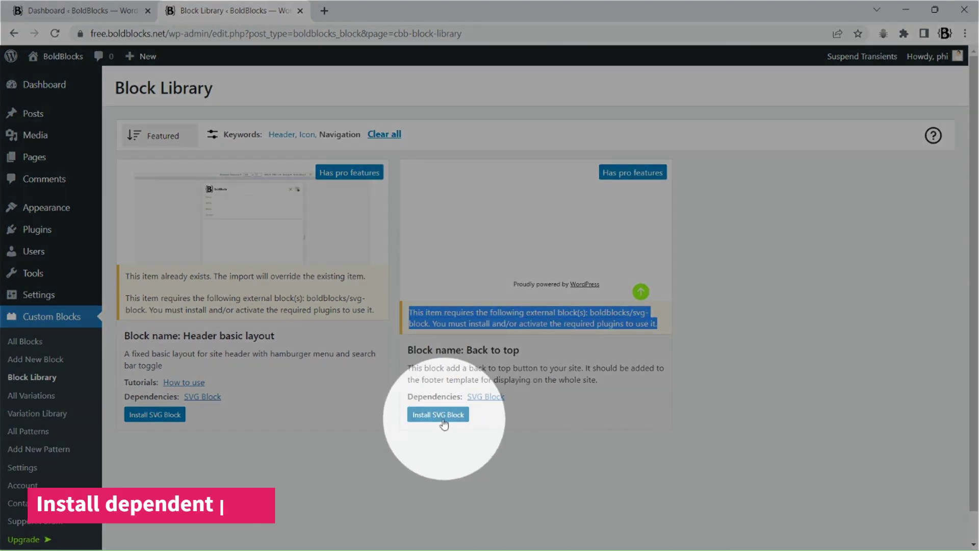
left_click(438, 415)
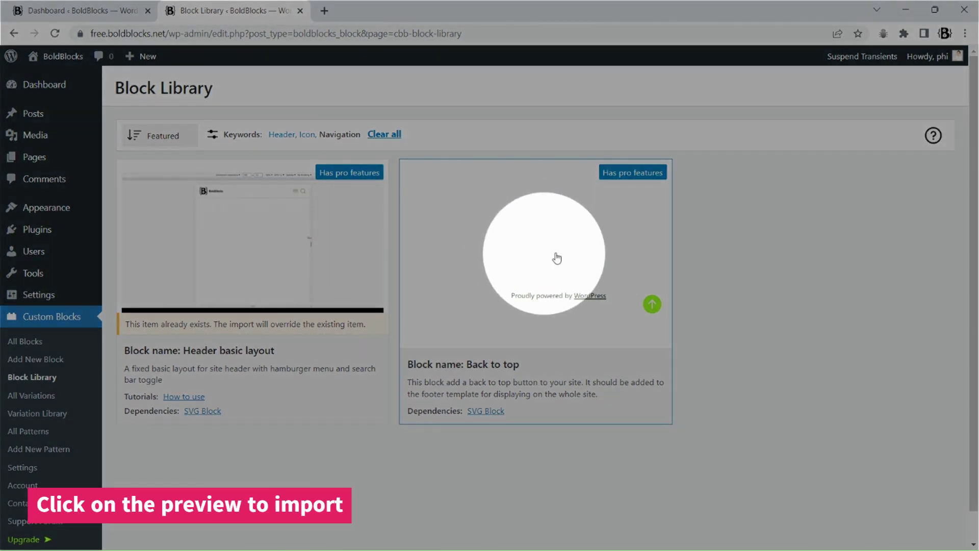
- Import the Back to top block from the library and open the imported item for editing in a new browser tab
left_click(557, 255)
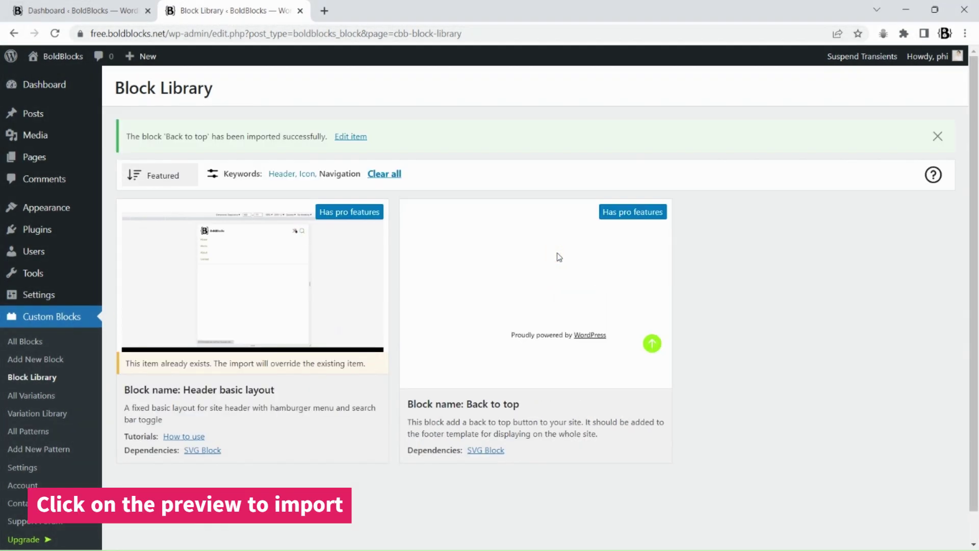
right_click(352, 138)
left_click(375, 148)
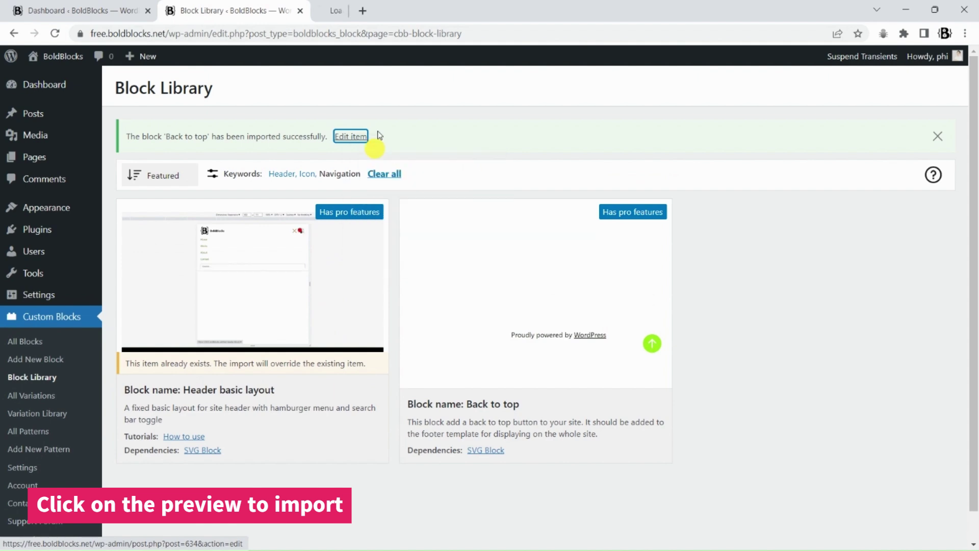
left_click(377, 11)
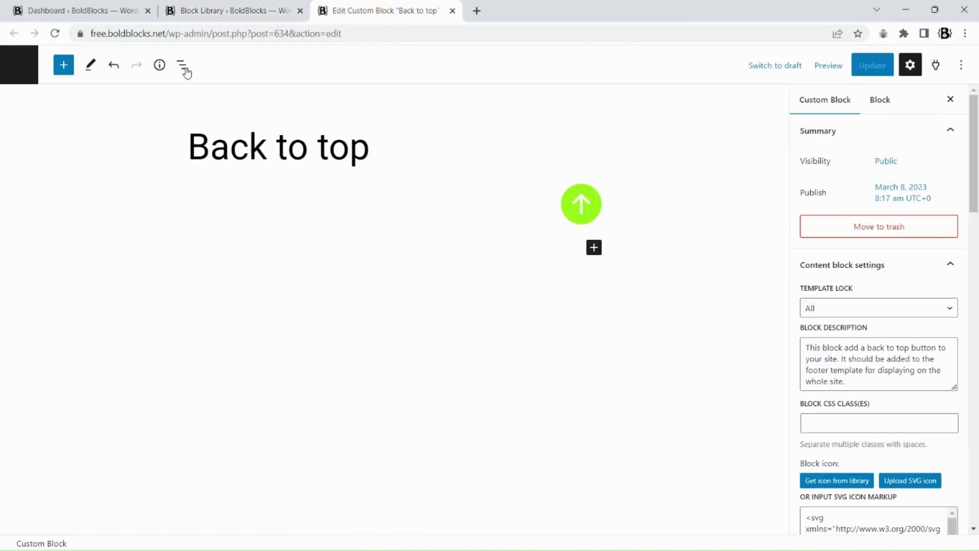
- Examine the Back to top block's inner structure, supported features and the settings of its offset-top custom attribute
left_click(182, 65)
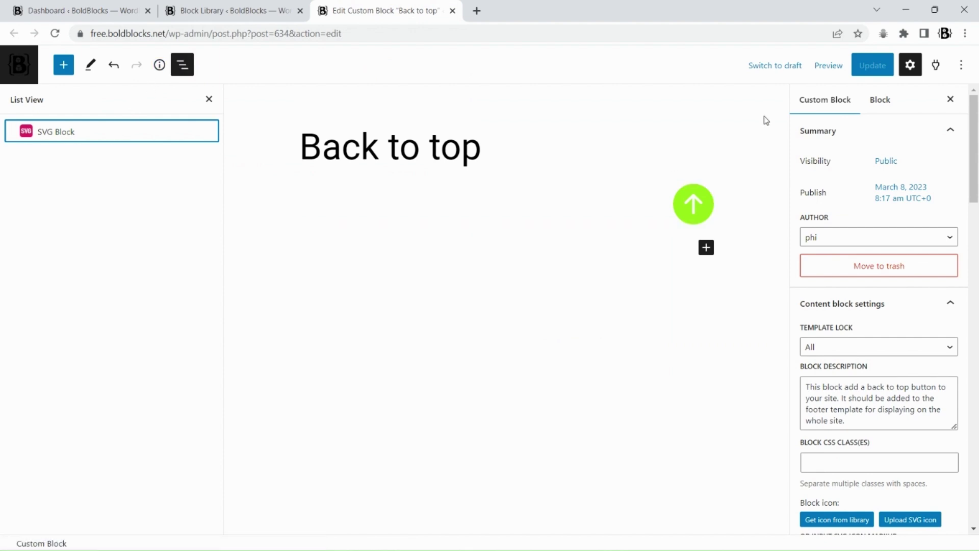
scroll(940, 199, "down", 3)
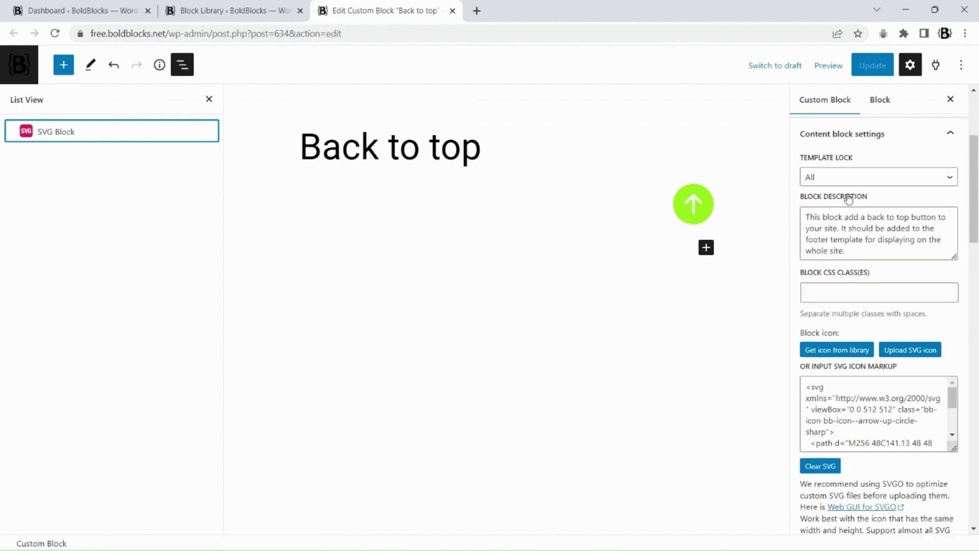
scroll(874, 304, "down", 12)
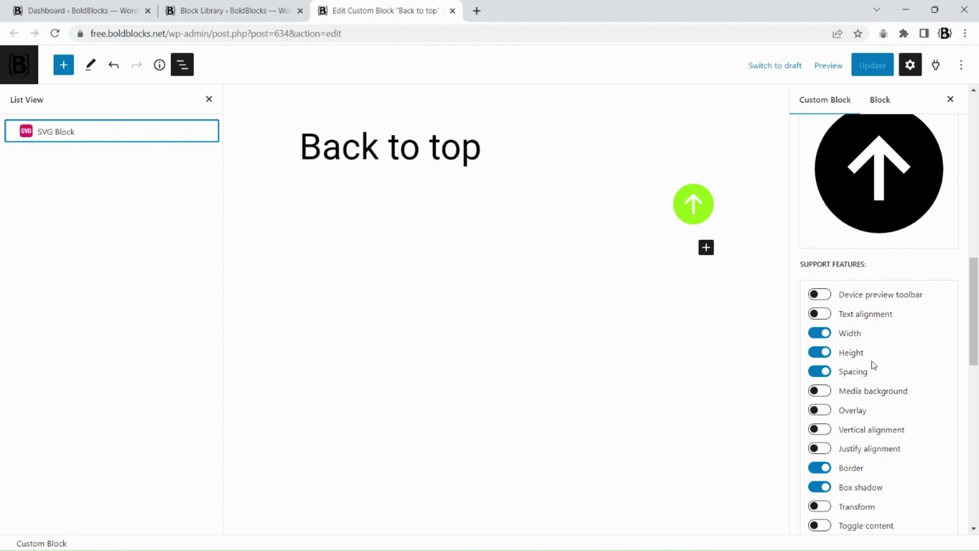
scroll(867, 374, "down", 6)
scroll(873, 375, "up", 3)
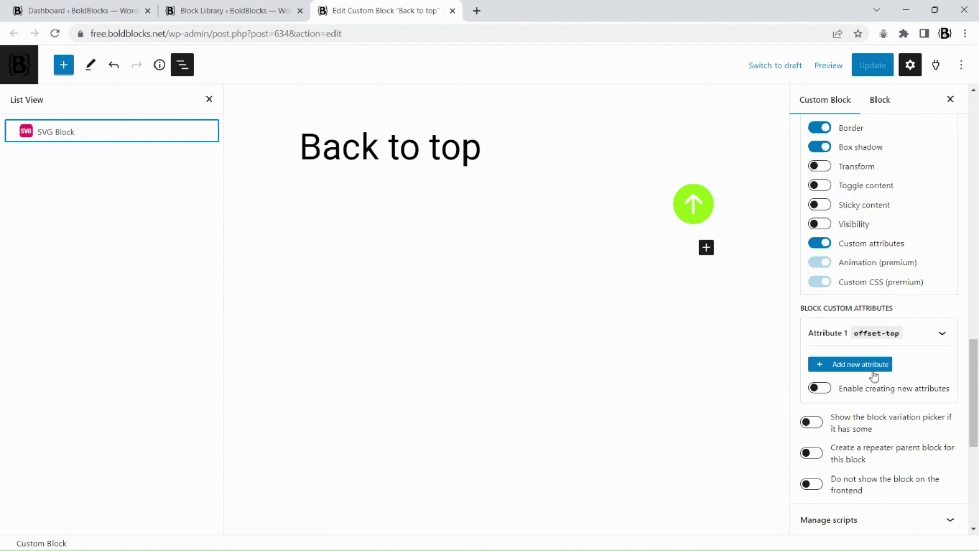
left_click(941, 334)
scroll(942, 341, "down", 3)
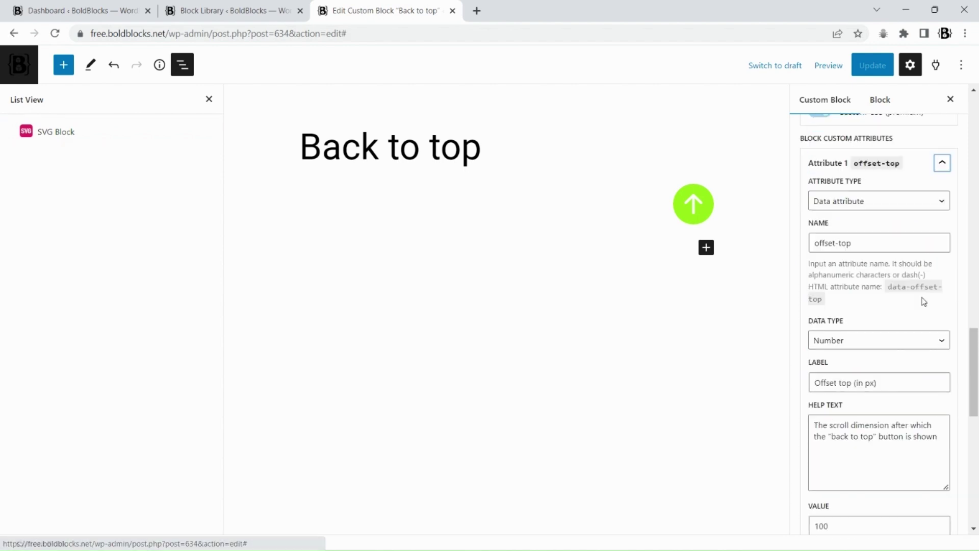
scroll(877, 416, "down", 3)
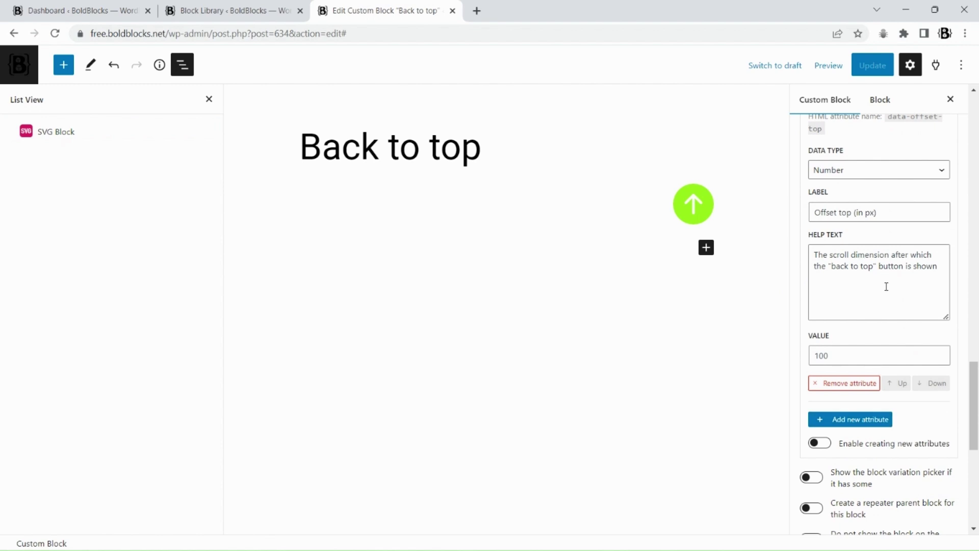
- Examine the Manage scripts and Manage stylesheets sections in the Back to top block's settings
scroll(875, 316, "down", 6)
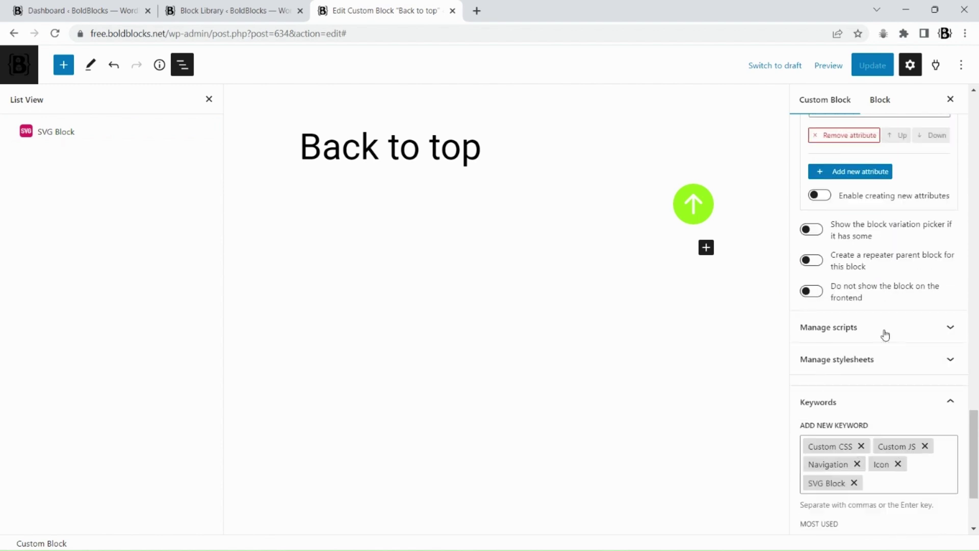
left_click(950, 236)
left_click(950, 316)
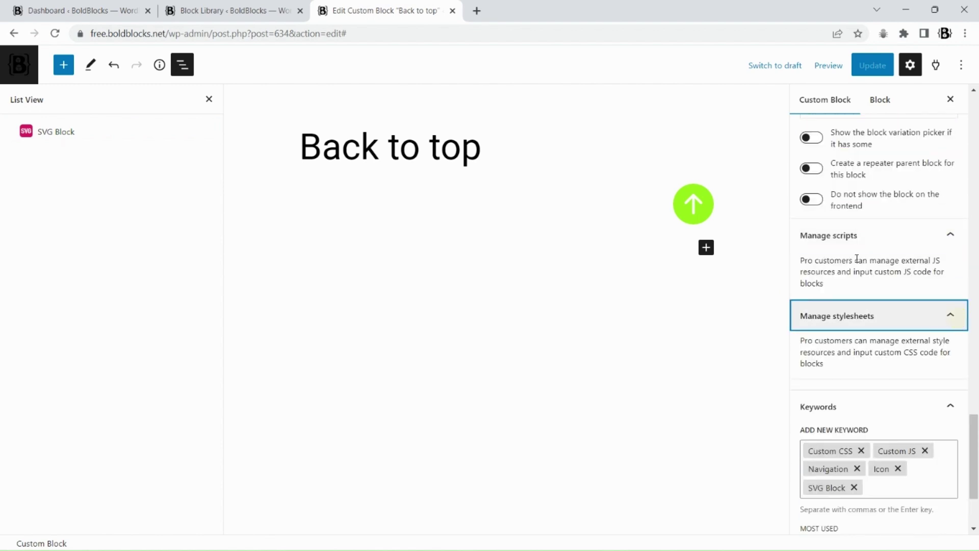
scroll(958, 326, "down", 3)
scroll(897, 345, "up", 3)
- On the pro site, filter the Block Library by Navigation, import the Back to top block and open it for editing
left_click(103, 5)
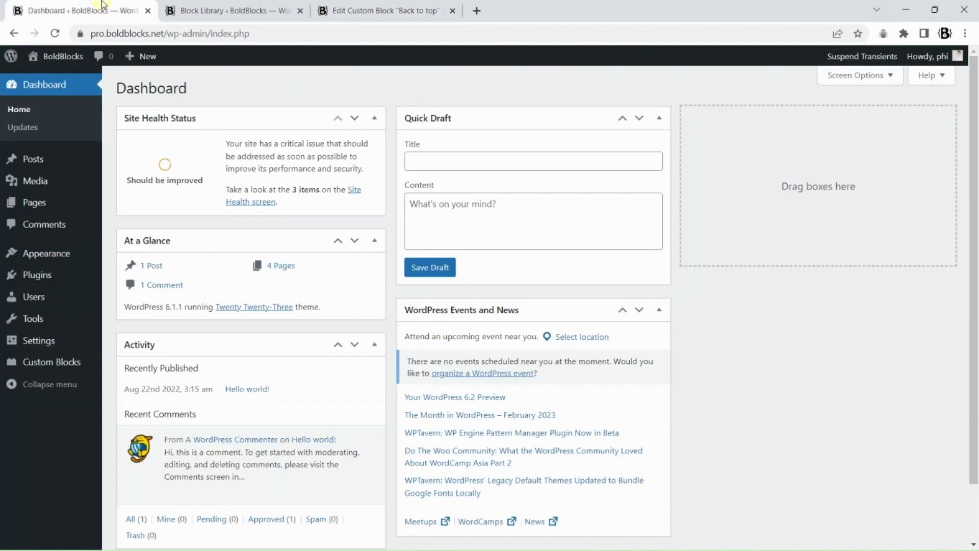
mouse_move(72, 362)
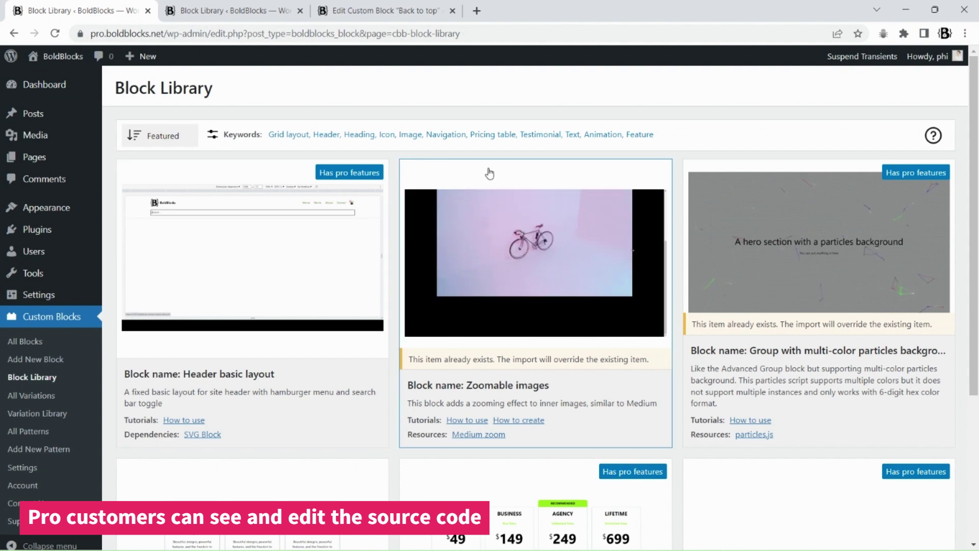
left_click(448, 136)
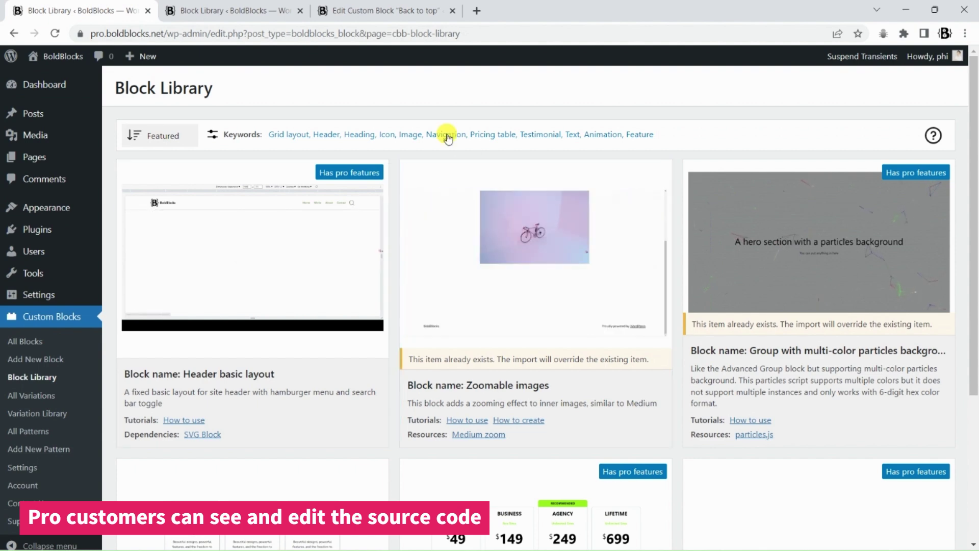
left_click(488, 221)
left_click(341, 137)
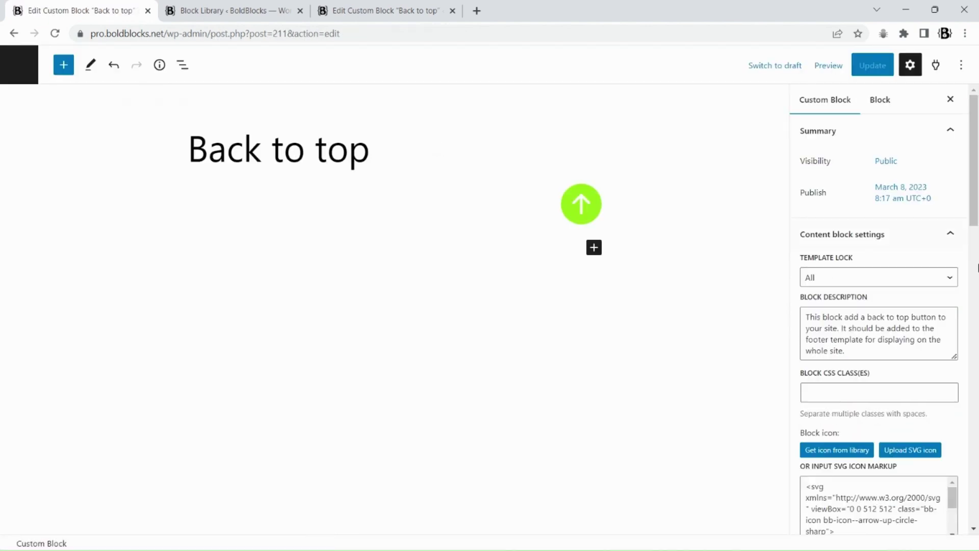
- Examine the block's back-to-top custom JS snippet in the full-screen code editor, then leave full-screen mode
scroll(977, 344, "down", 10)
left_click(946, 407)
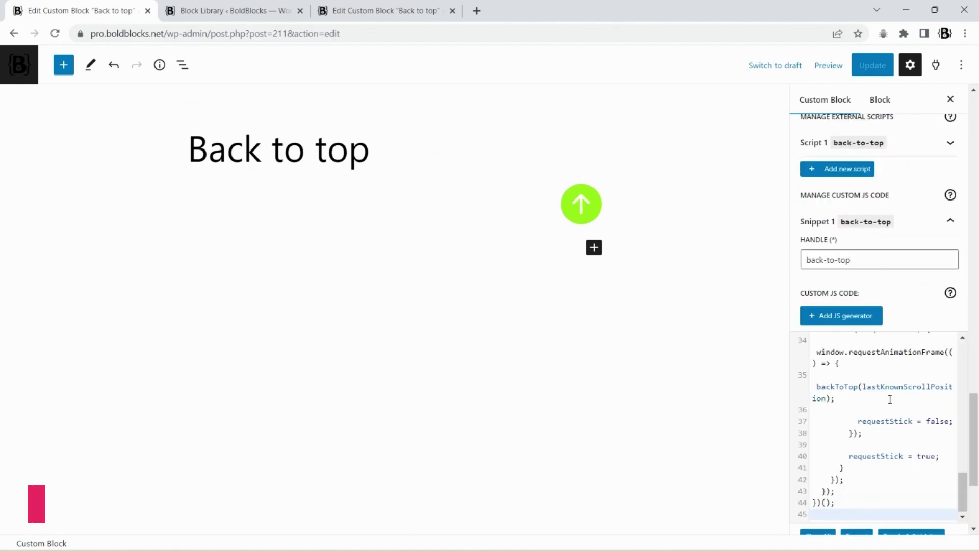
left_click(865, 398)
key("F11")
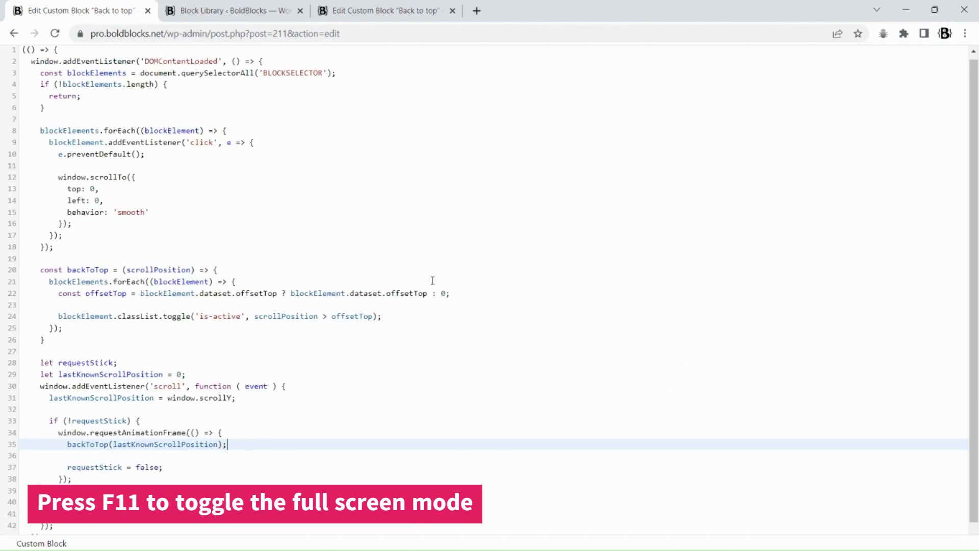
left_click_drag(32, 57, 192, 320)
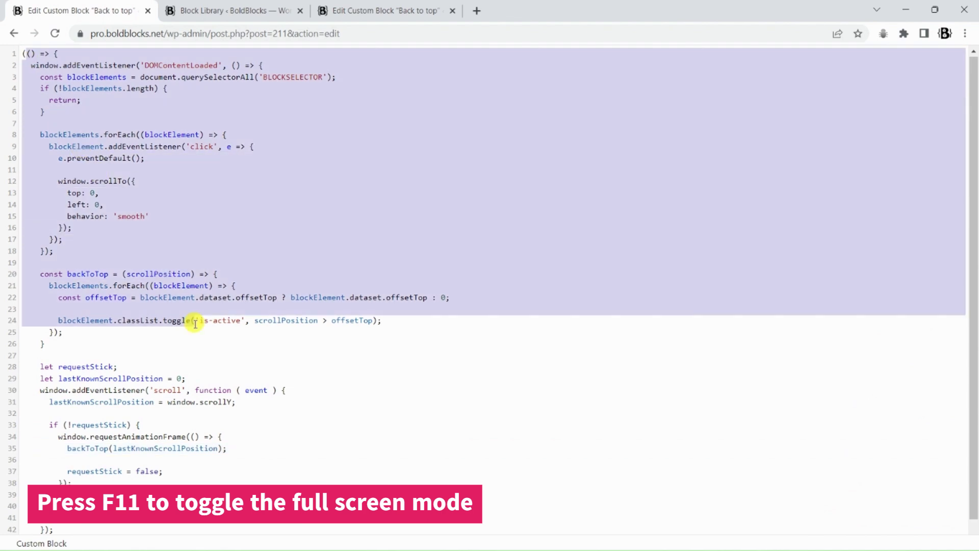
left_click(174, 403)
scroll(145, 395, "down", 1)
scroll(145, 391, "up", 1)
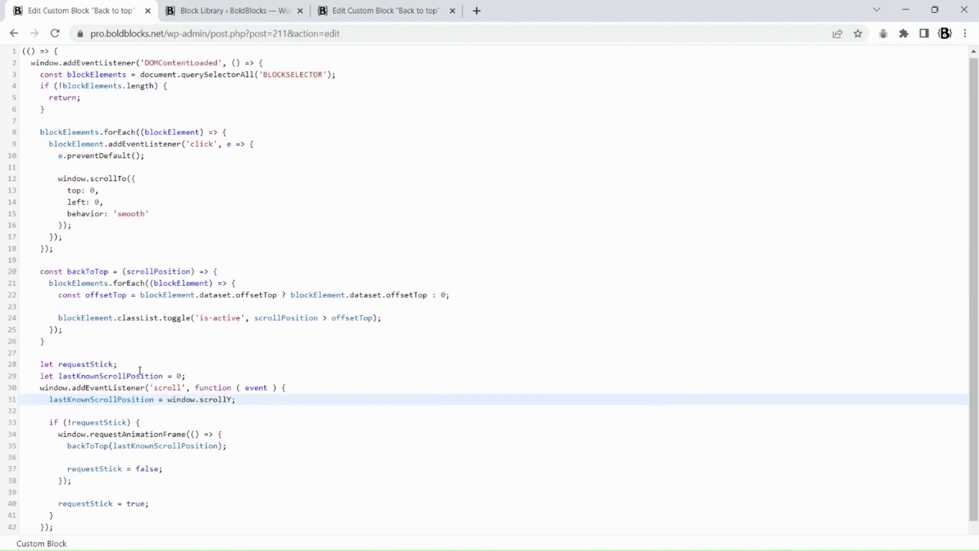
left_click(324, 268)
key("F11")
- Examine the back-to-top custom CSS snippet in the block's stylesheet settings
scroll(944, 439, "down", 10)
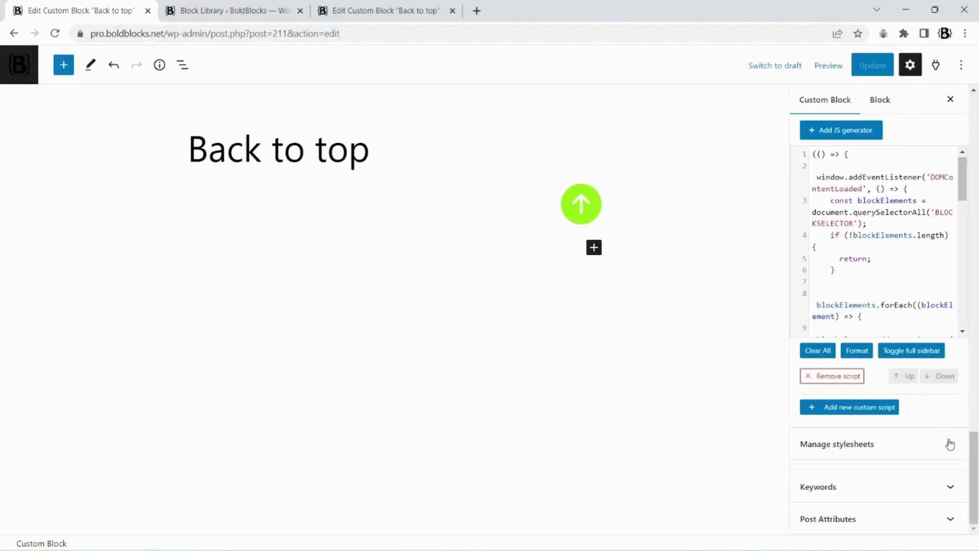
left_click(956, 446)
left_click(880, 378)
left_click(867, 448)
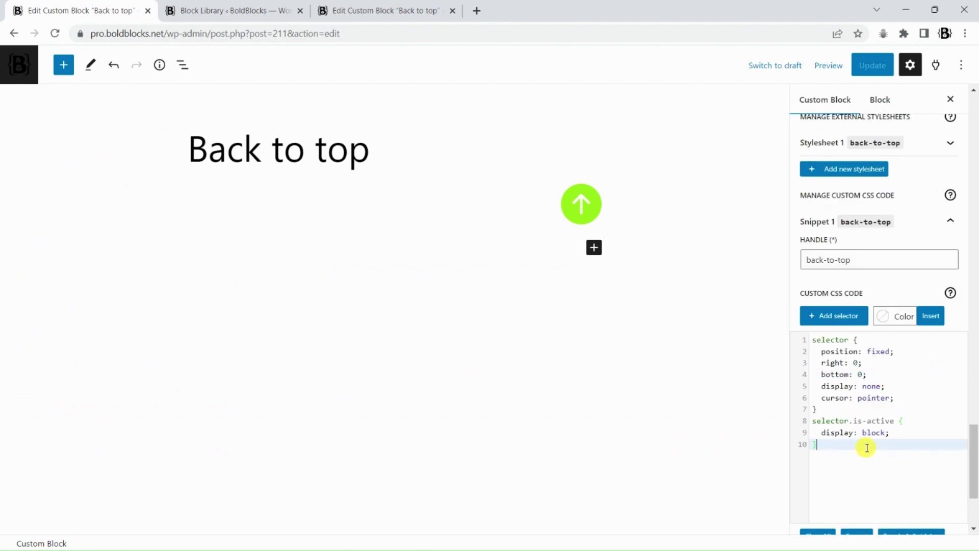
- Return to the free site's Block Library and open the site editor in a new browser tab
left_click(370, 13)
left_click(223, 13)
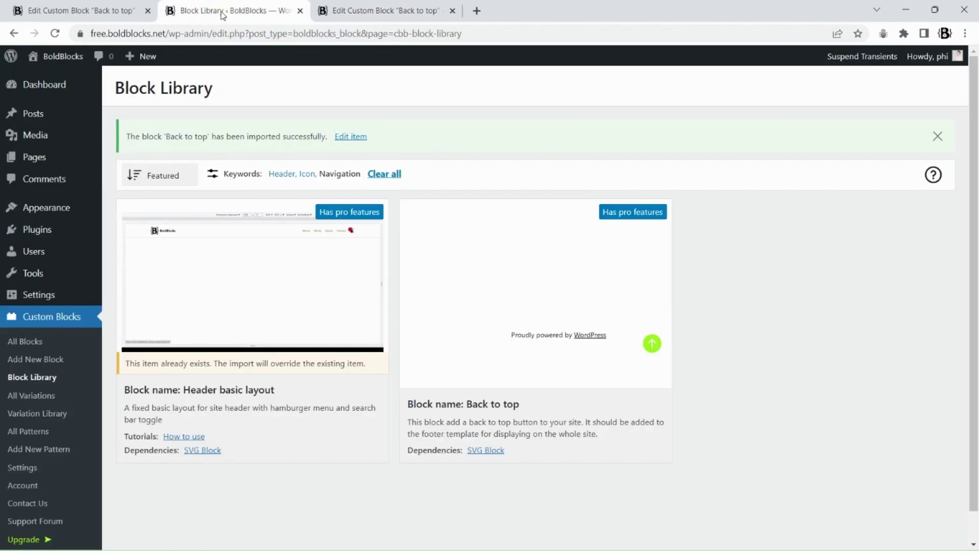
mouse_move(58, 207)
right_click(109, 225)
left_click(158, 239)
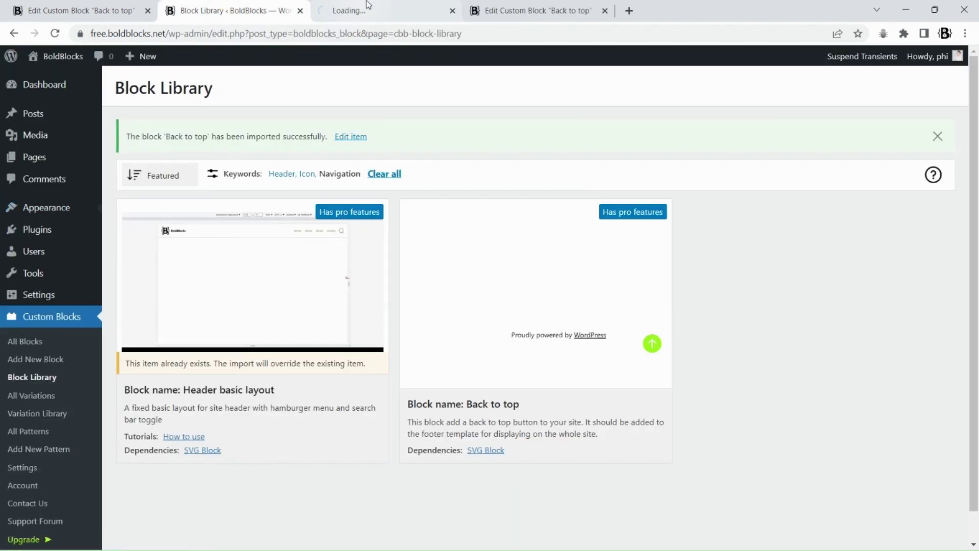
left_click(368, 8)
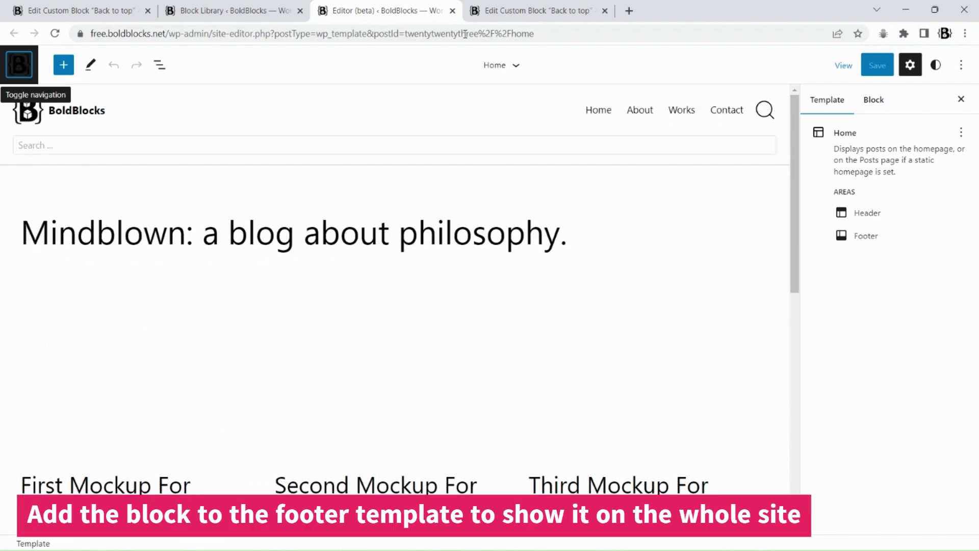
- Select the Footer area of the Home template and expand its contents in the list view
left_click(515, 63)
left_click(483, 216)
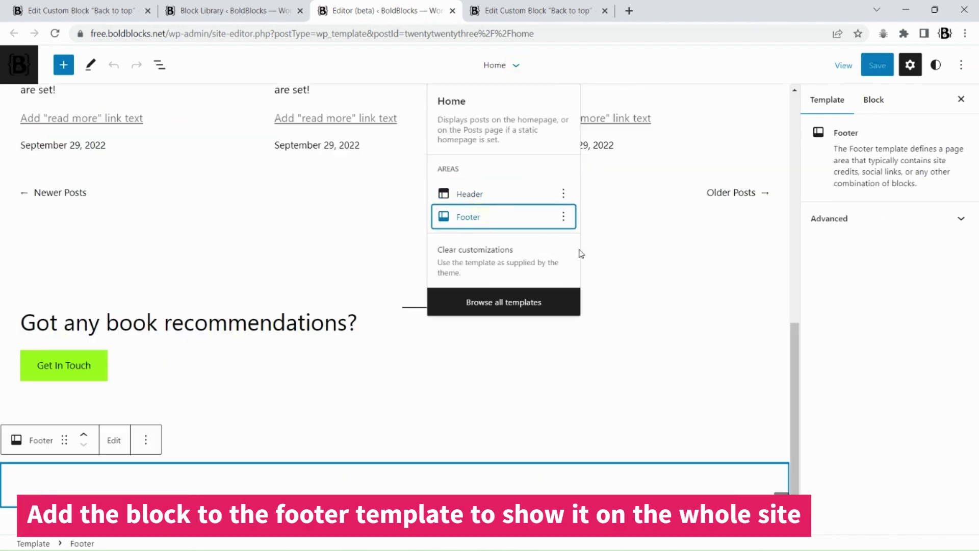
left_click(159, 67)
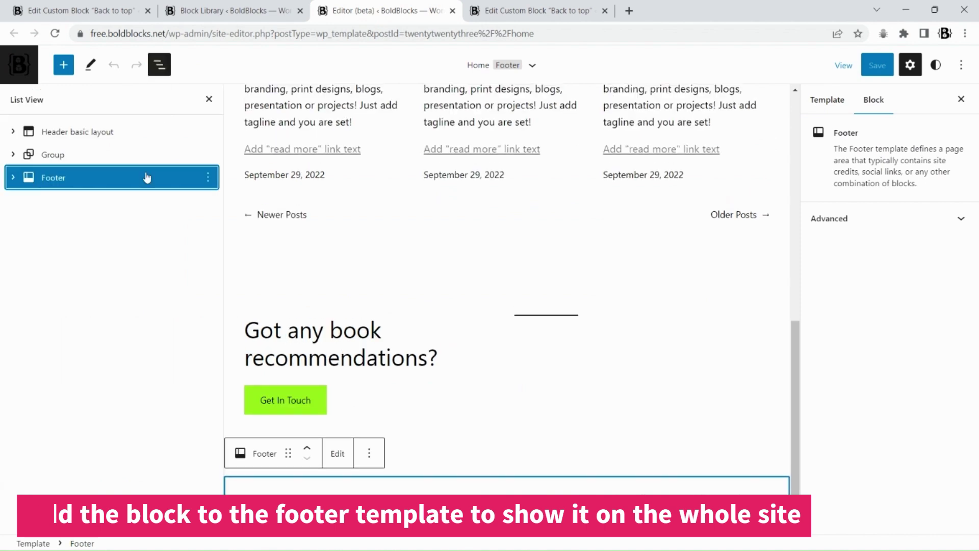
left_click(11, 178)
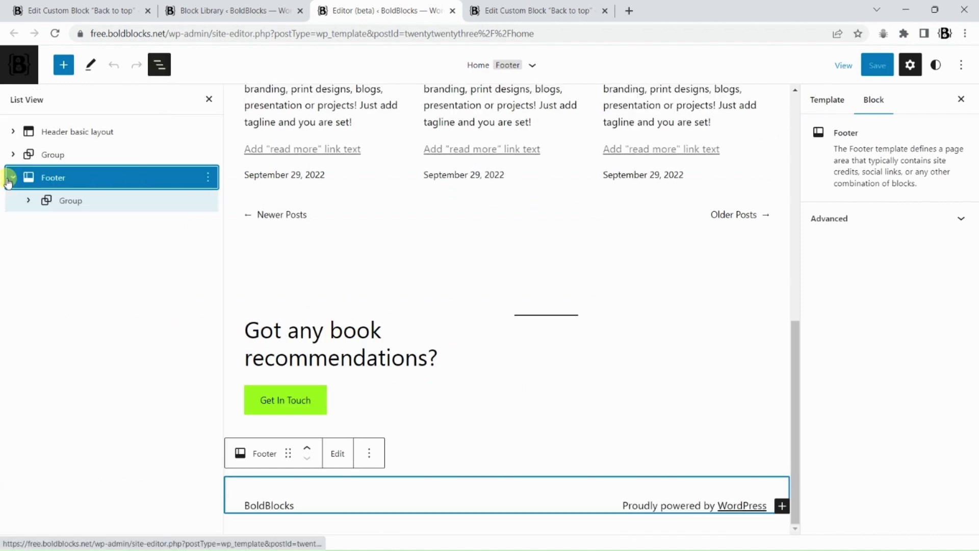
- Insert the Back to top block after the Group inside the Footer and save the Footer template part
left_click(207, 200)
left_click(250, 348)
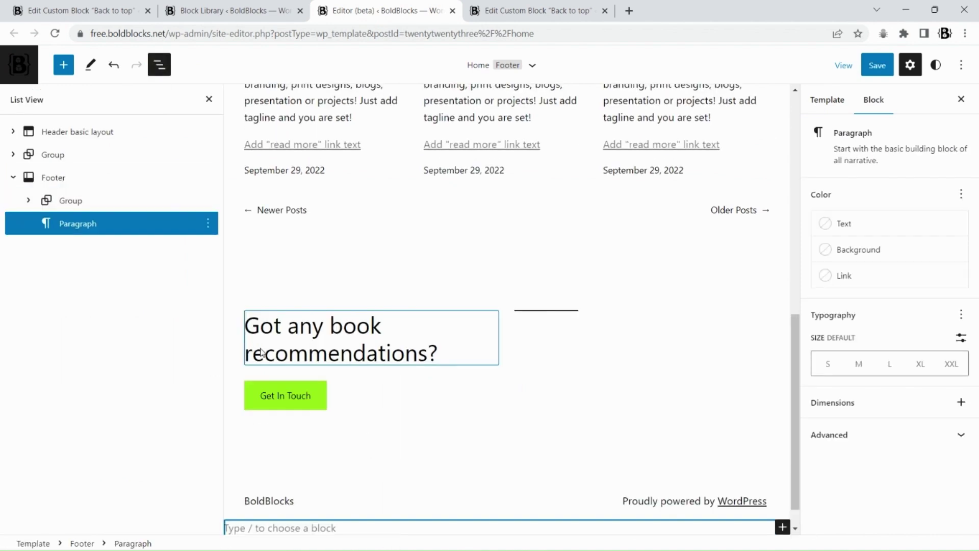
type("/bac")
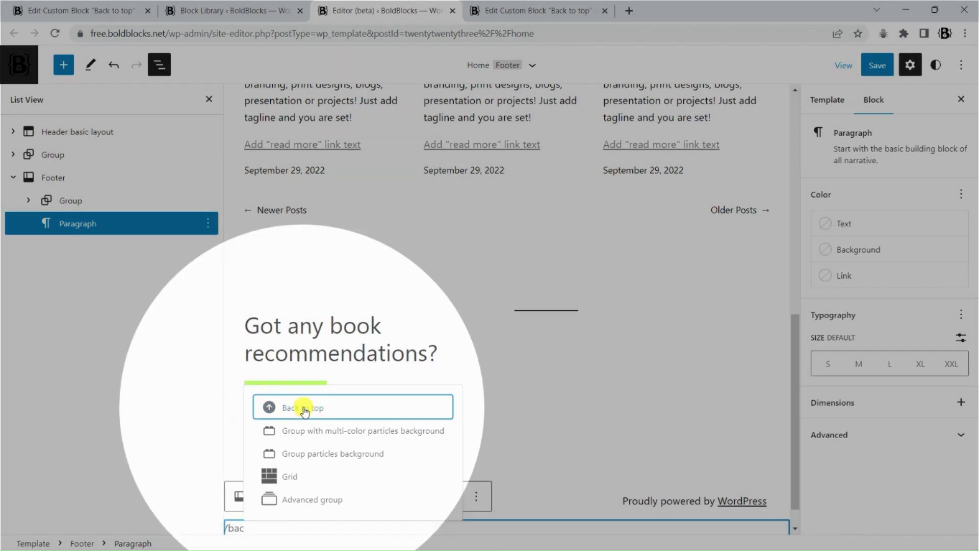
left_click(299, 410)
scroll(490, 418, "down", 2)
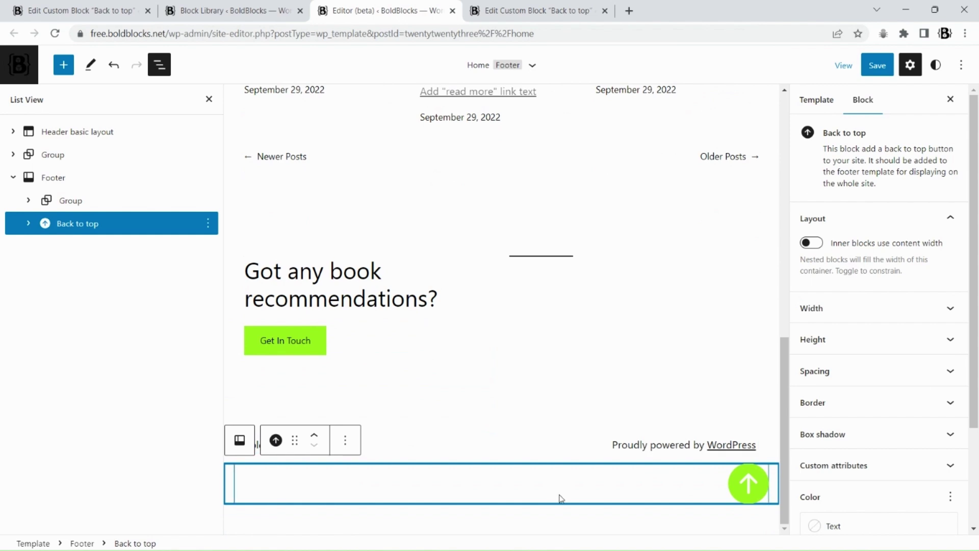
left_click(876, 67)
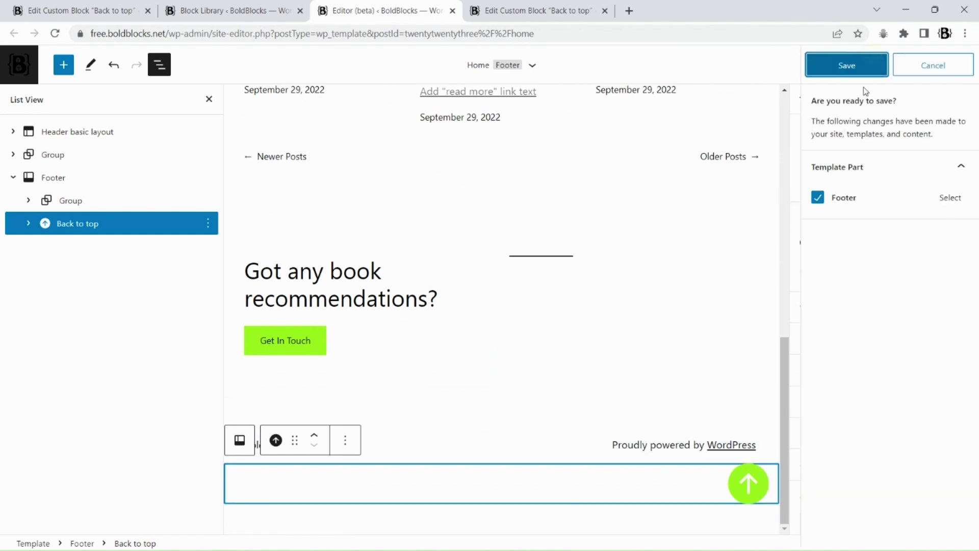
left_click(849, 66)
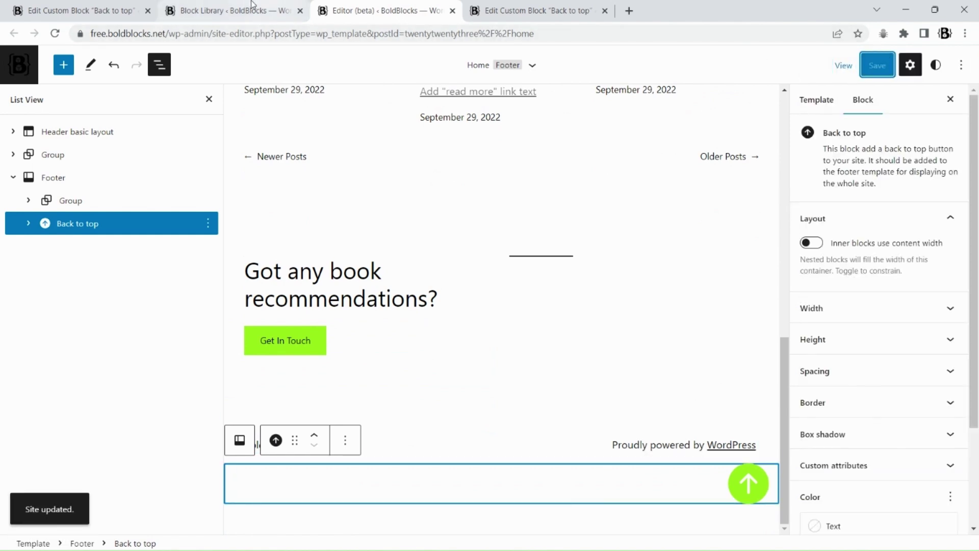
- Open the free site's front end in a new browser tab from the Block Library page
left_click(235, 10)
right_click(63, 57)
left_click(97, 67)
left_click(540, 10)
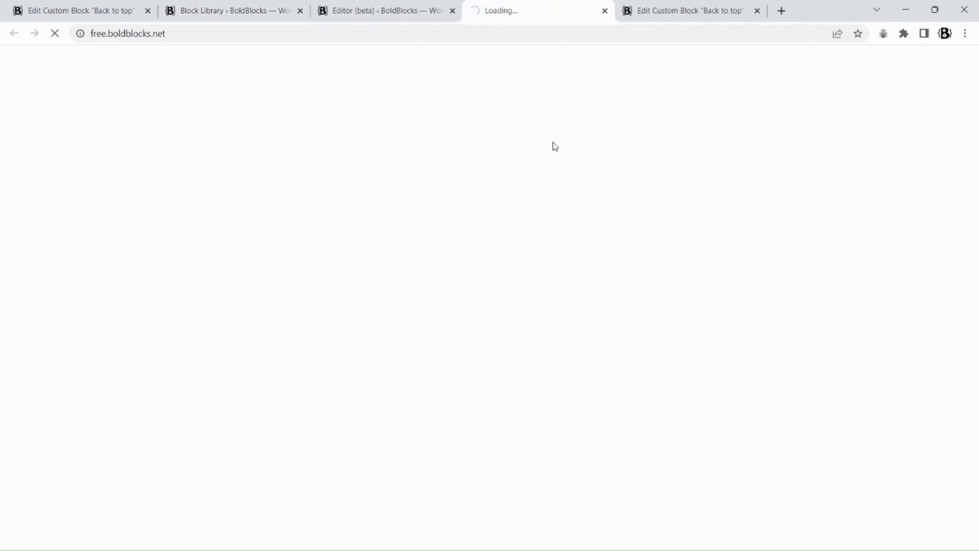
- Test the green arrow button twice from further down the home page
scroll(640, 168, "down", 10)
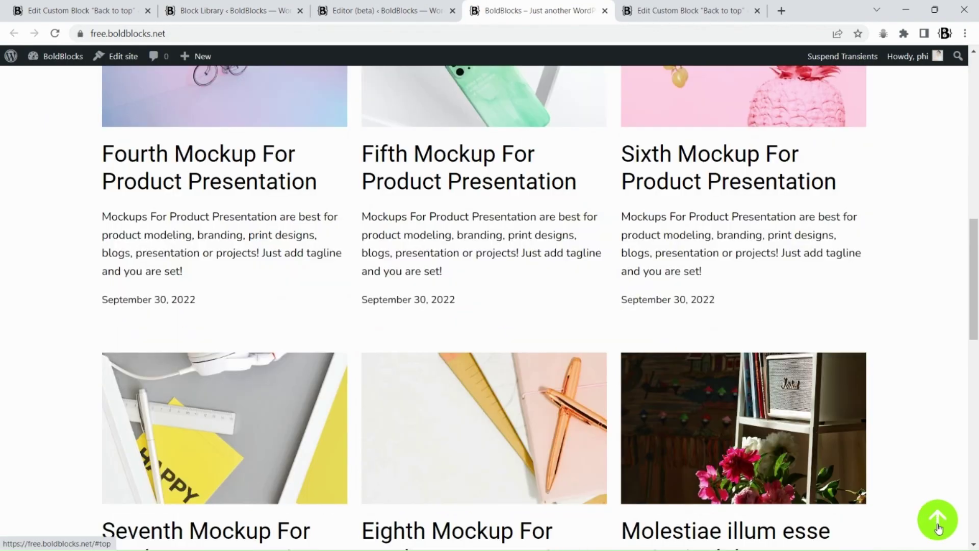
left_click(938, 527)
scroll(938, 522, "down", 15)
left_click(937, 521)
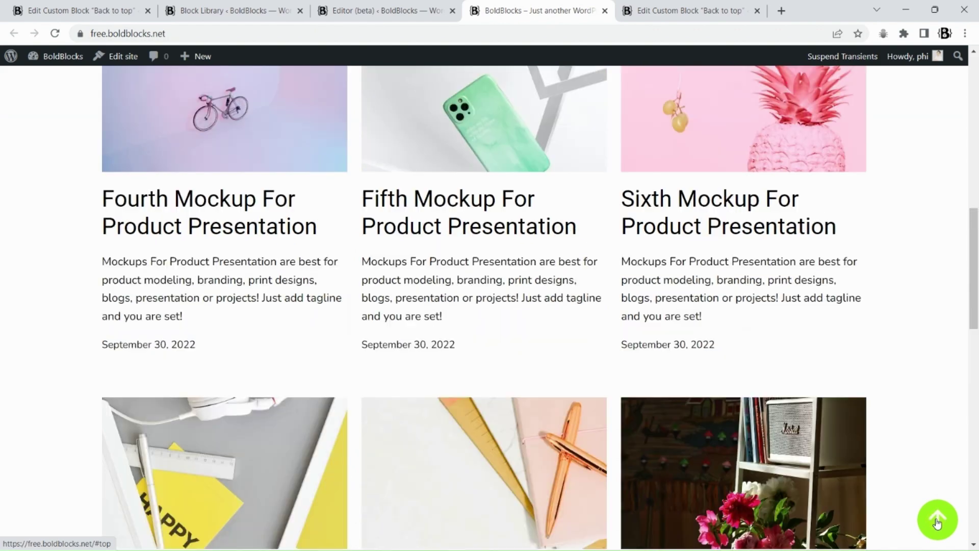
- In the site editor, set the Back to top block's offset-top custom attribute to 300 px and save the site
left_click(379, 11)
scroll(933, 368, "down", 3)
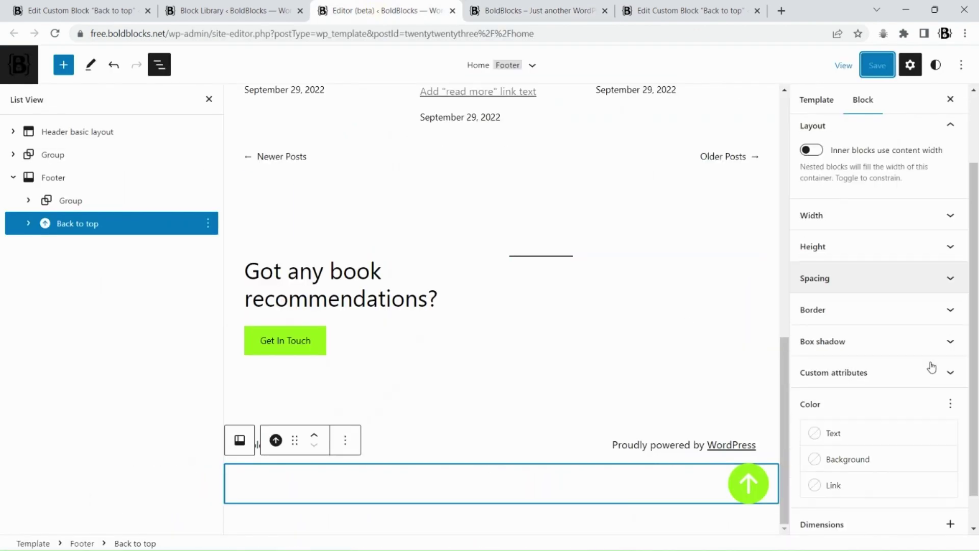
left_click(953, 338)
left_click(948, 368)
scroll(888, 275, "down", 3)
left_click_drag(881, 236, 802, 219)
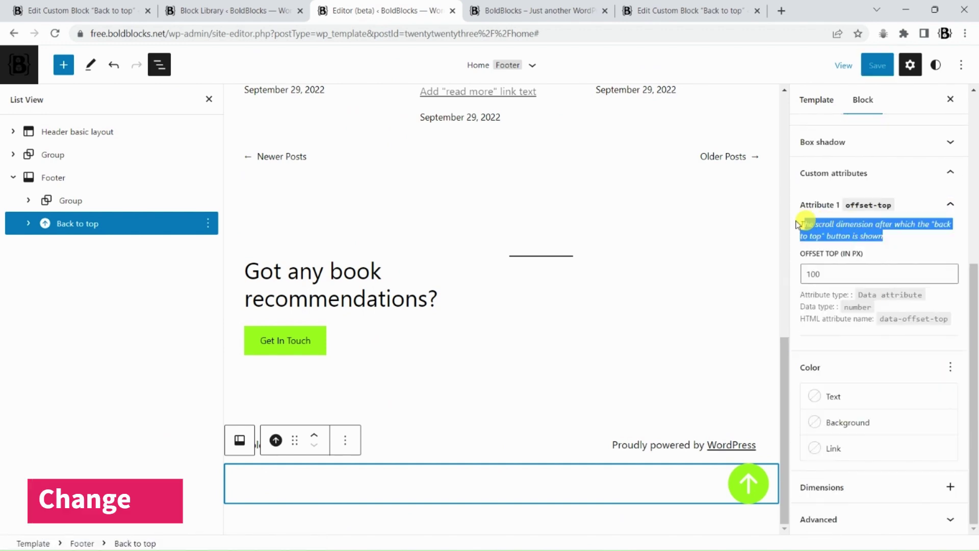
left_click(819, 276)
left_click_drag(811, 275, 796, 287)
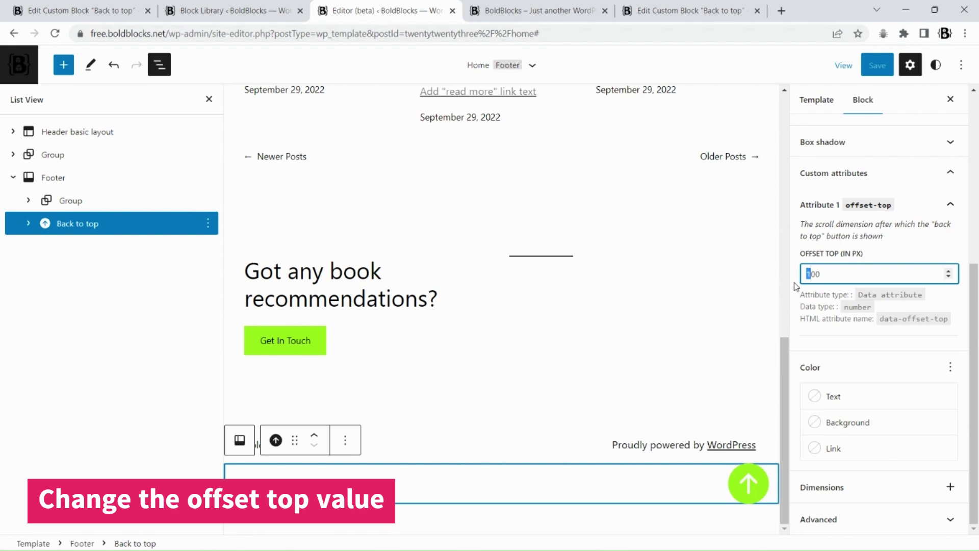
left_click(875, 68)
left_click(844, 64)
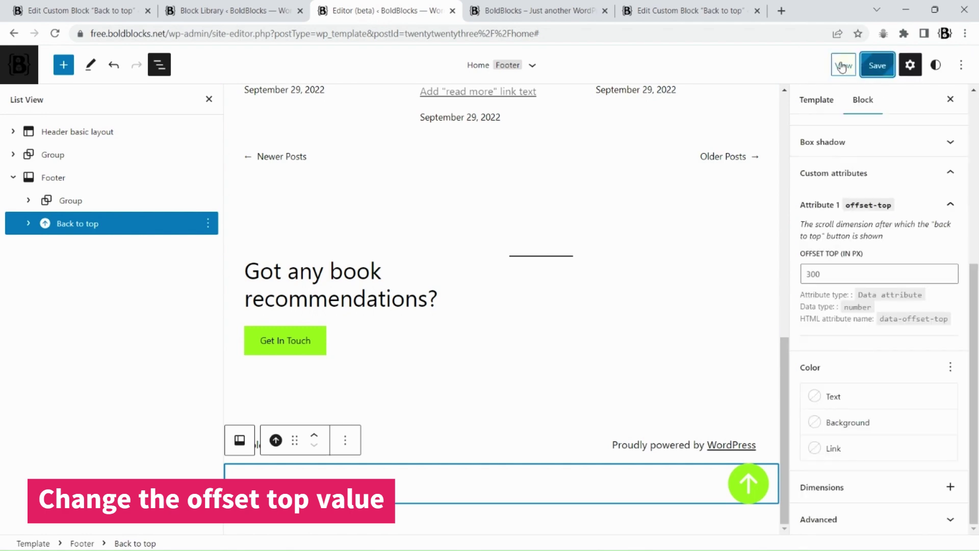
- Reload the front-end home page and check at which scroll position the back-to-top button appears
left_click(576, 5)
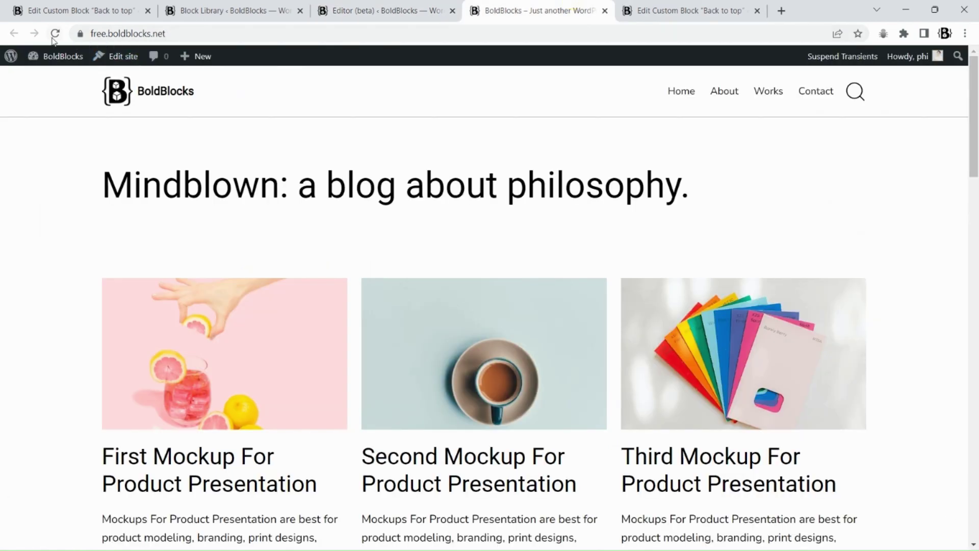
mouse_move(974, 99)
left_mouse_down()
mouse_move(974, 206)
mouse_move(974, 100)
left_mouse_up()
scroll(753, 204, "down", 1)
scroll(754, 212, "down", 20)
scroll(753, 225, "up", 20)
scroll(789, 285, "down", 2)
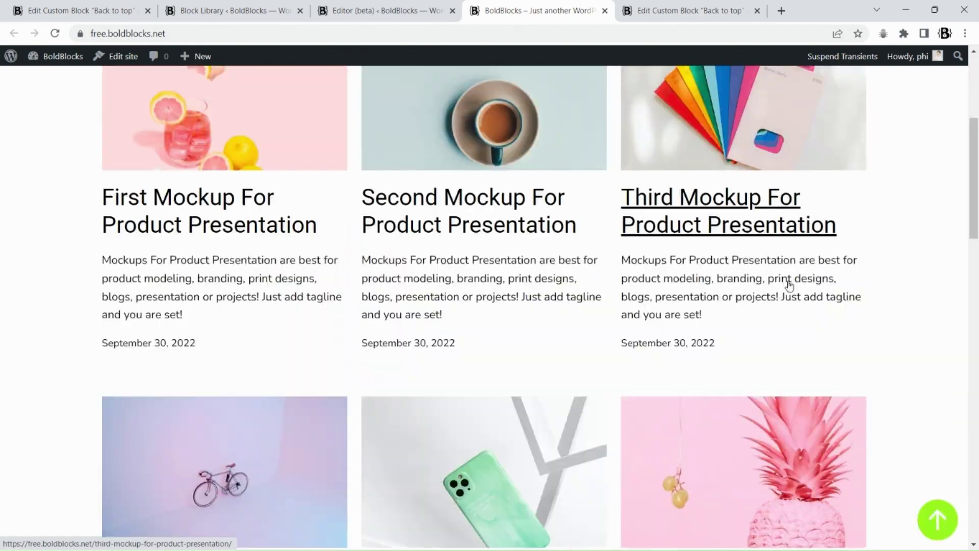
scroll(789, 286, "down", 5)
scroll(714, 229, "up", 15)
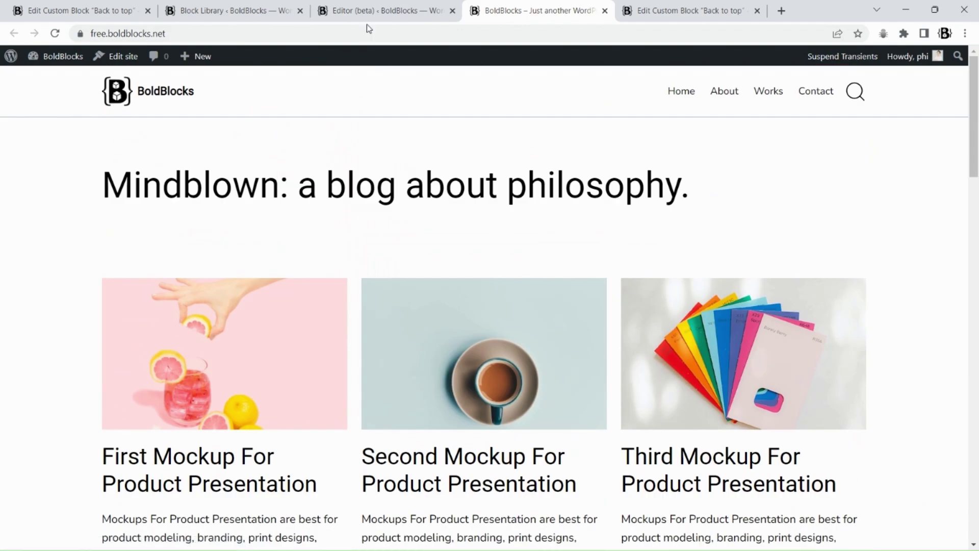
- In the Back to top custom block editor, insert a Buttons block before the SVG block with the button text "Back to top"
left_click(367, 13)
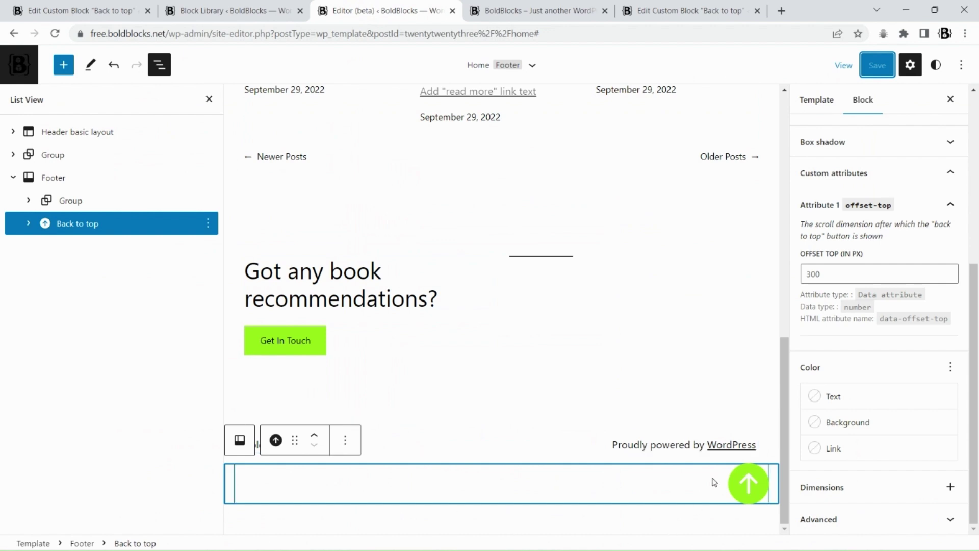
left_click(678, 13)
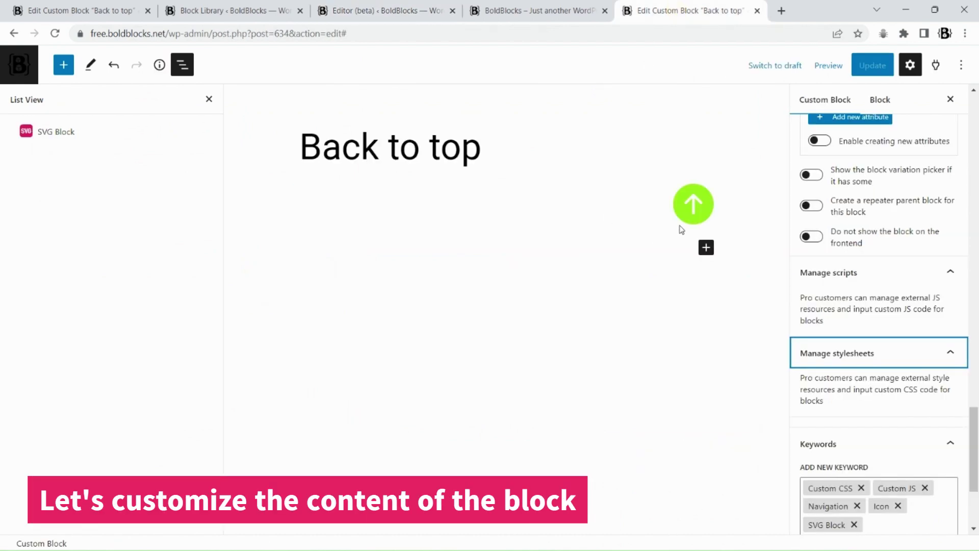
left_click(606, 198)
left_click(524, 161)
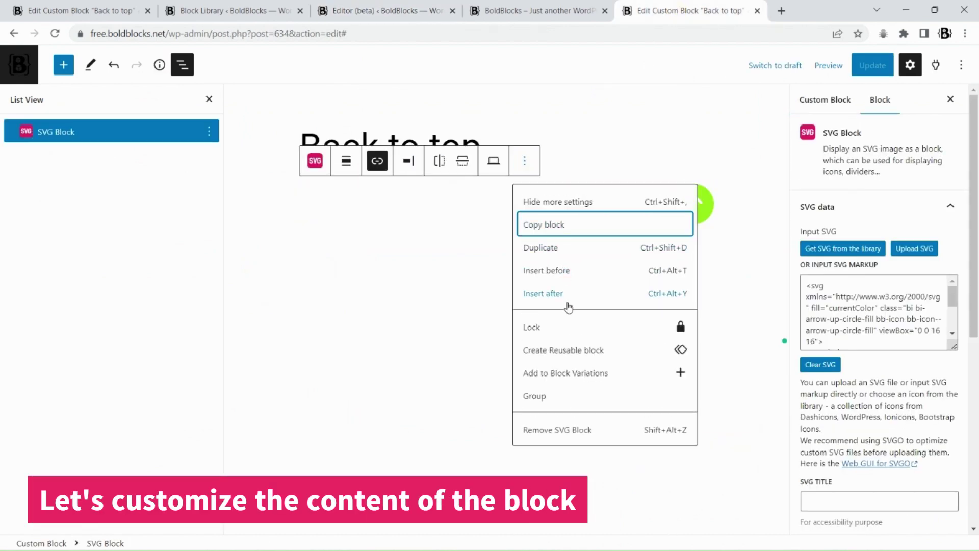
left_click(563, 273)
type("/bu")
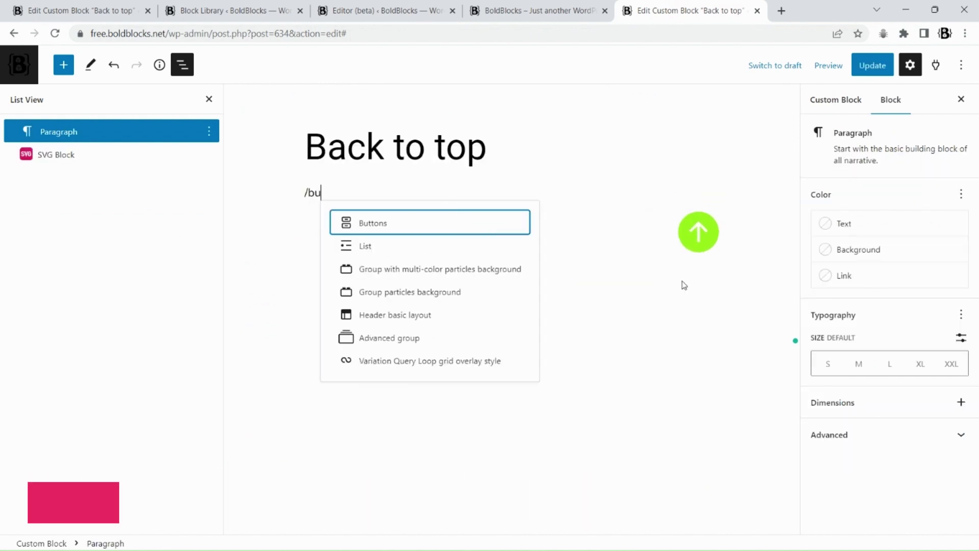
key("Return")
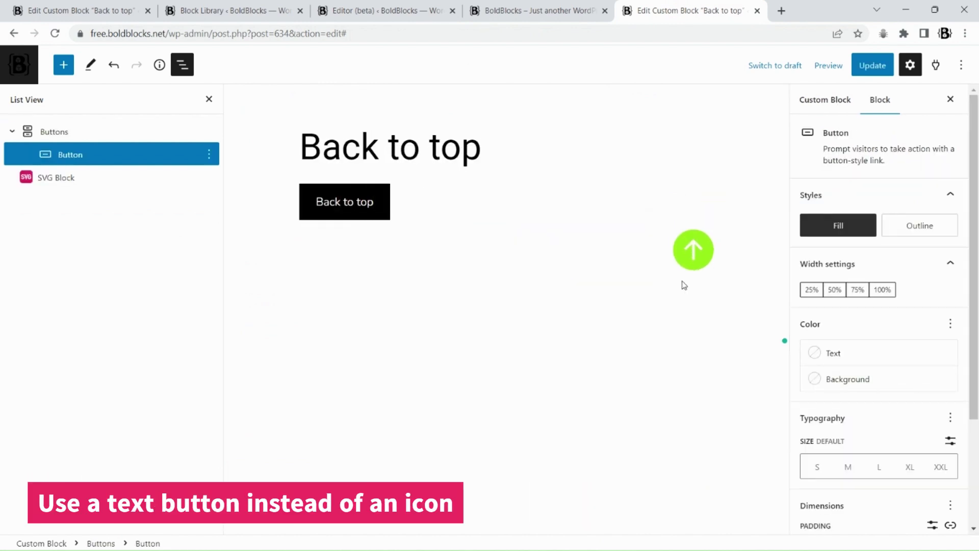
- Link the "Back to top" text button to "#"
left_click(519, 162)
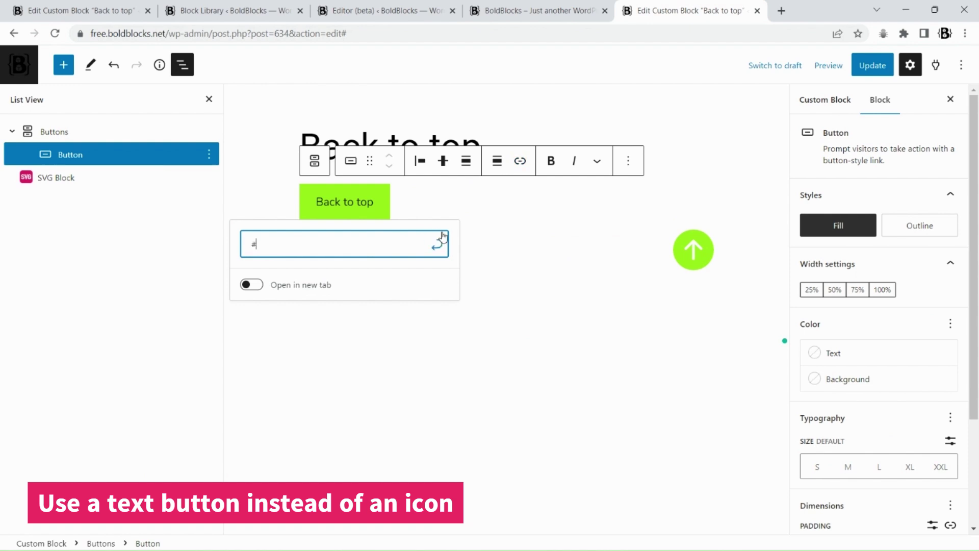
type("#")
left_click(442, 237)
- Give the text button a border radius of 100 and a separate vertical padding of 10 px
scroll(843, 494, "down", 3)
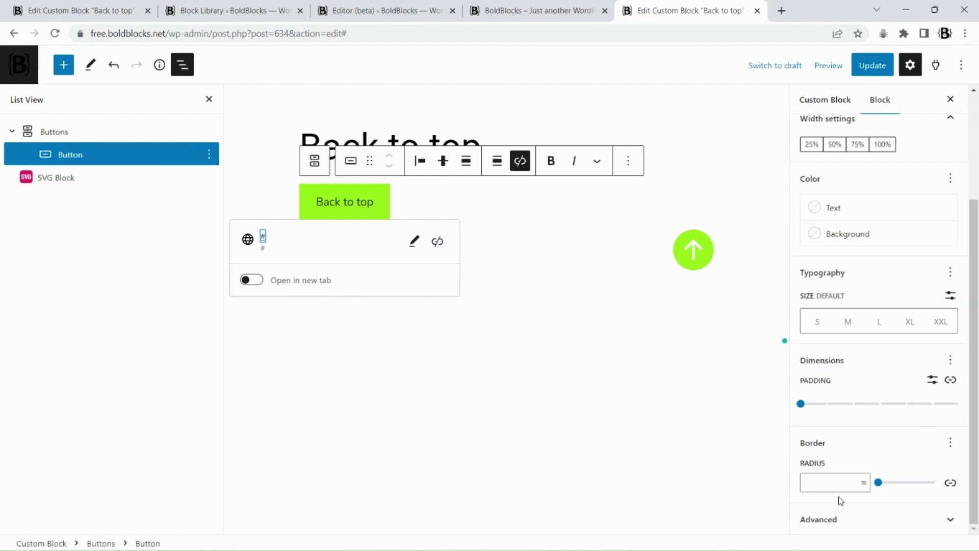
left_click(831, 483)
type("100")
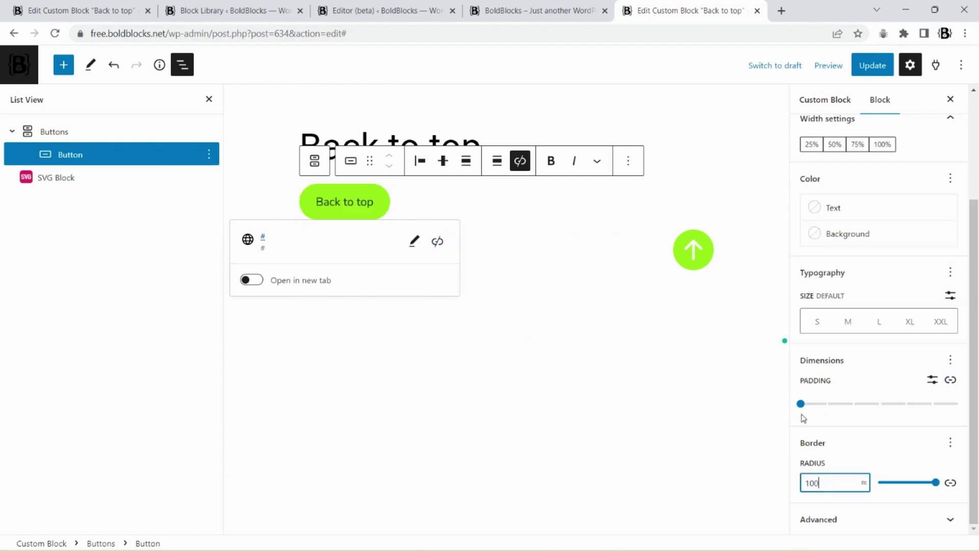
left_click(950, 382)
left_click(847, 424)
type("10")
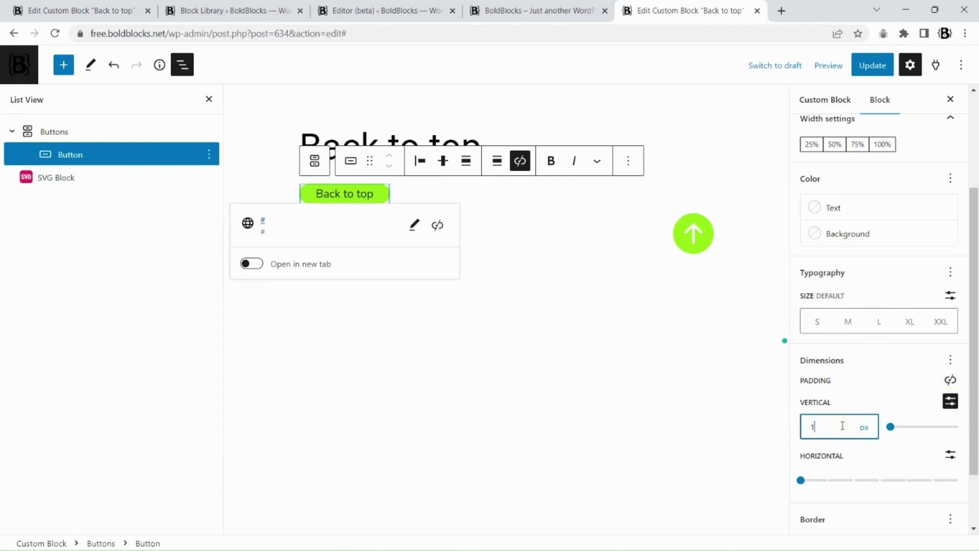
- Select the parent Buttons block and justify its items to the right
left_click(334, 166)
left_click(387, 160)
left_click(459, 247)
- Remove the SVG Block with the arrow icon and update the custom block
left_click(567, 250)
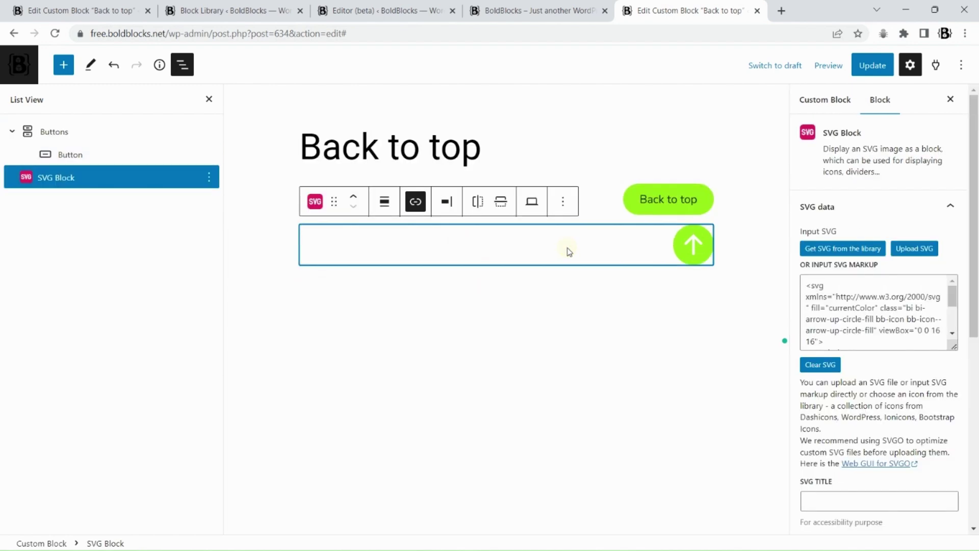
left_click(563, 201)
left_click(610, 491)
left_click(871, 65)
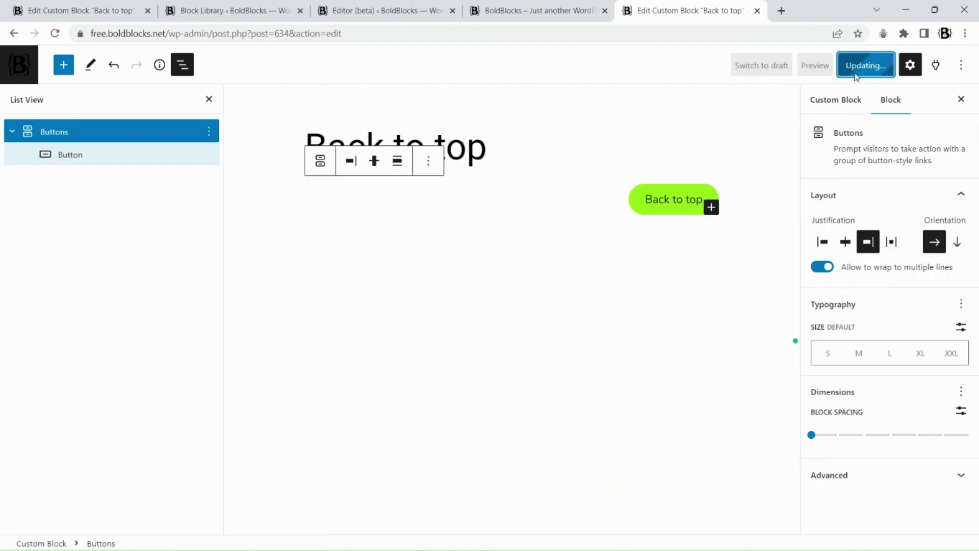
- Reload the Home template in the site editor and save the Footer with the new text-button content
left_click(373, 11)
left_click(54, 33)
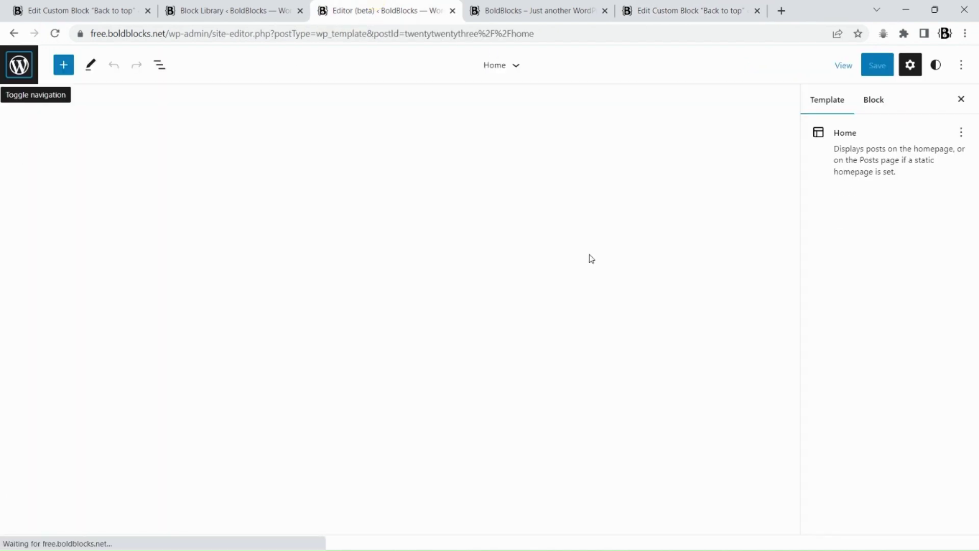
scroll(669, 266, "down", 7)
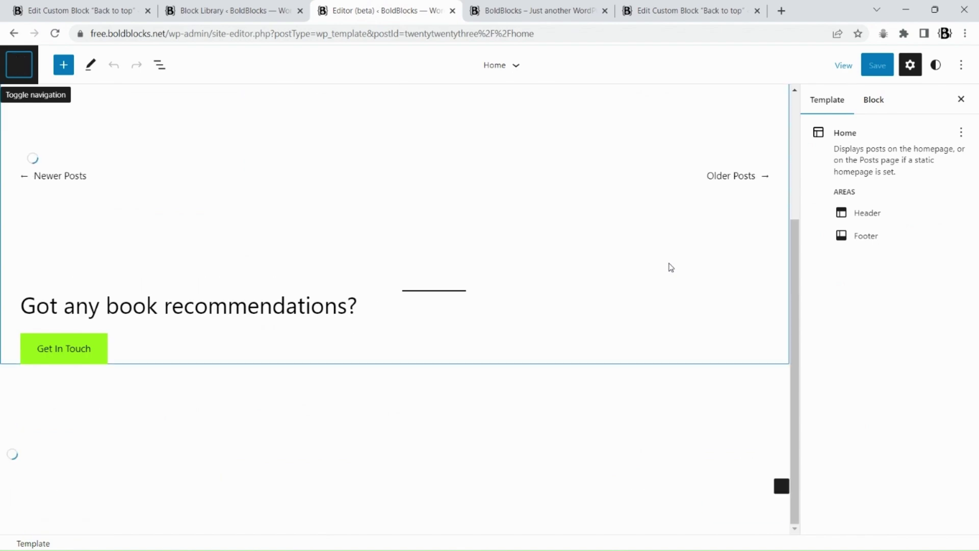
scroll(736, 471, "down", 8)
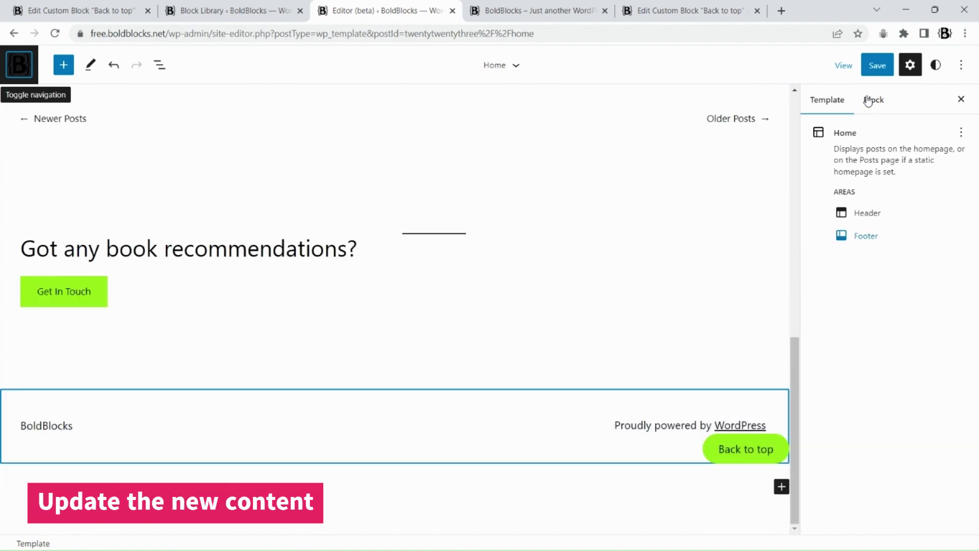
left_click(877, 65)
left_click(876, 71)
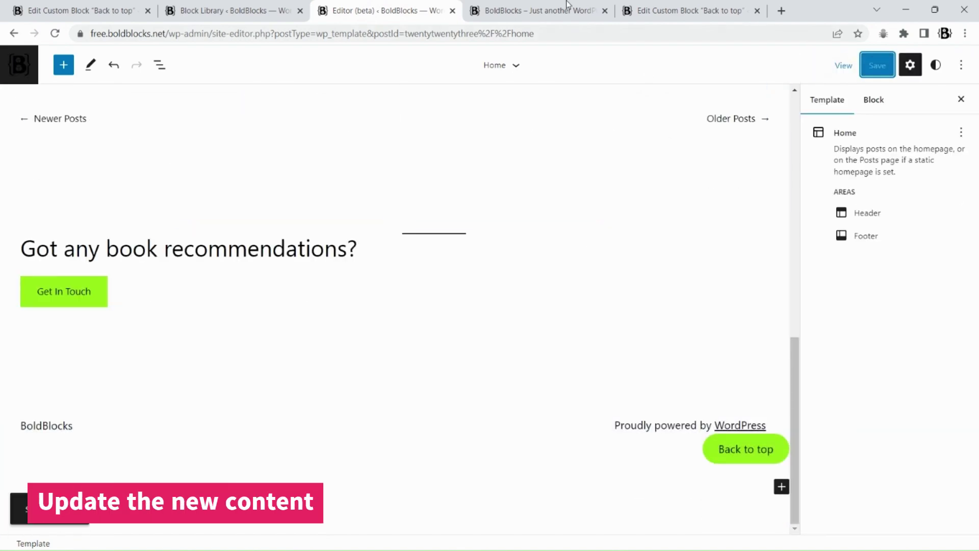
- Reload the front-end home page and test the "Back to top" text button twice from further down the page
left_click(553, 8)
left_click(47, 31)
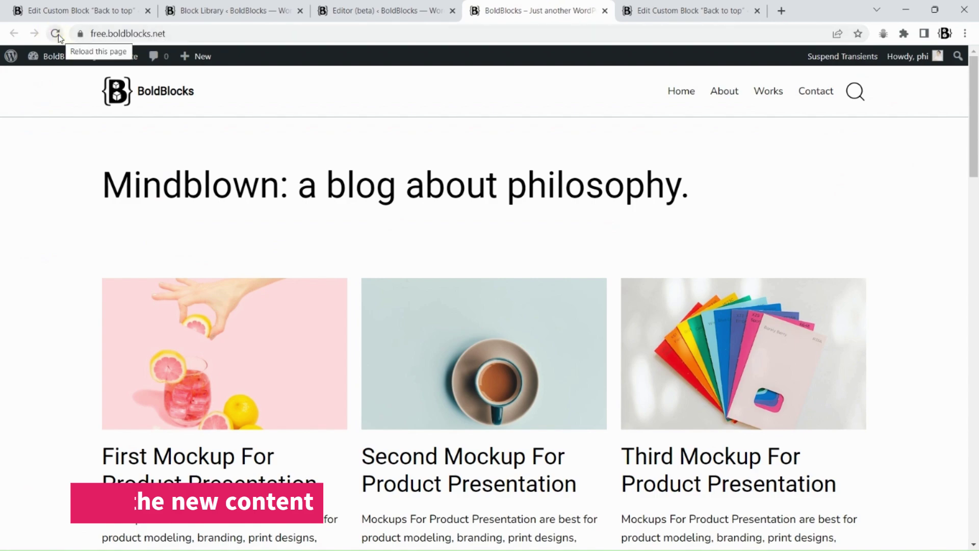
left_click(58, 34)
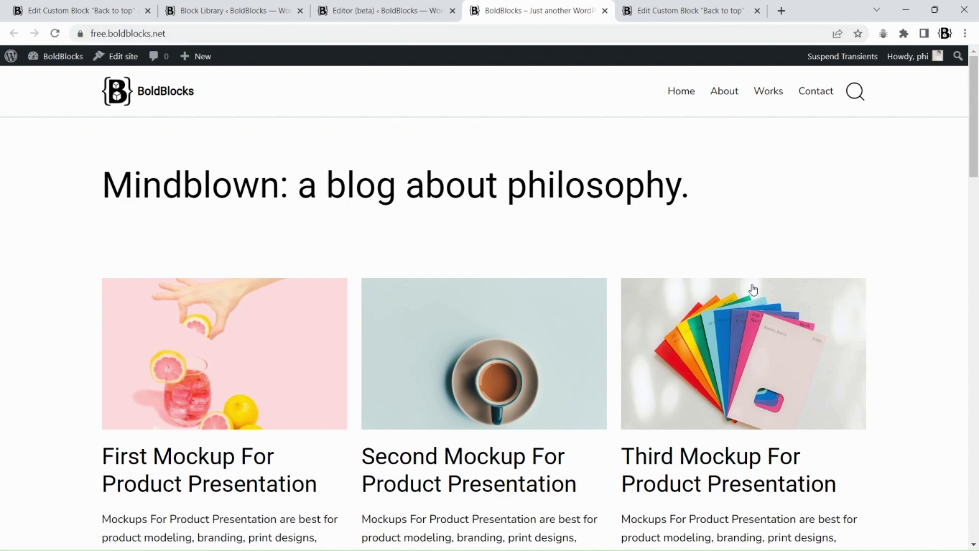
scroll(749, 286, "down", 15)
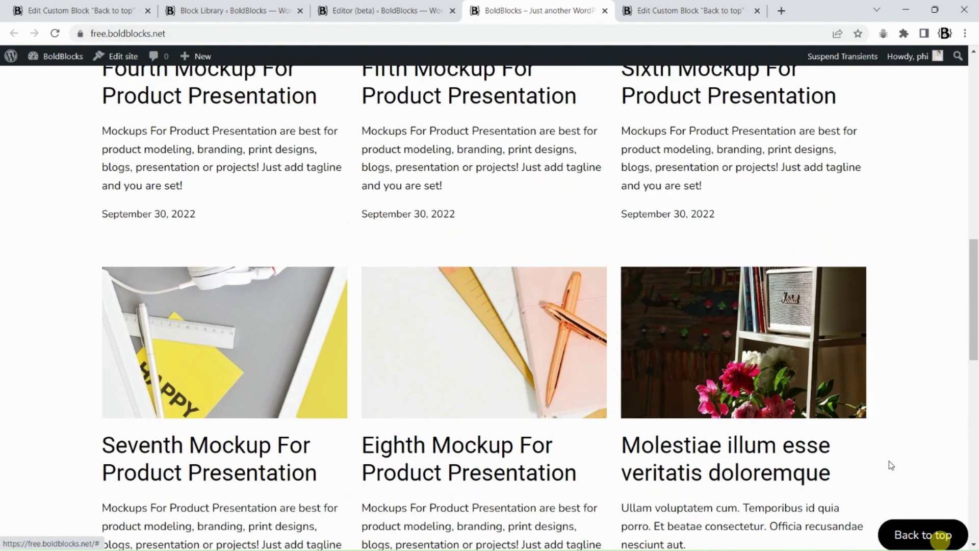
left_click(940, 540)
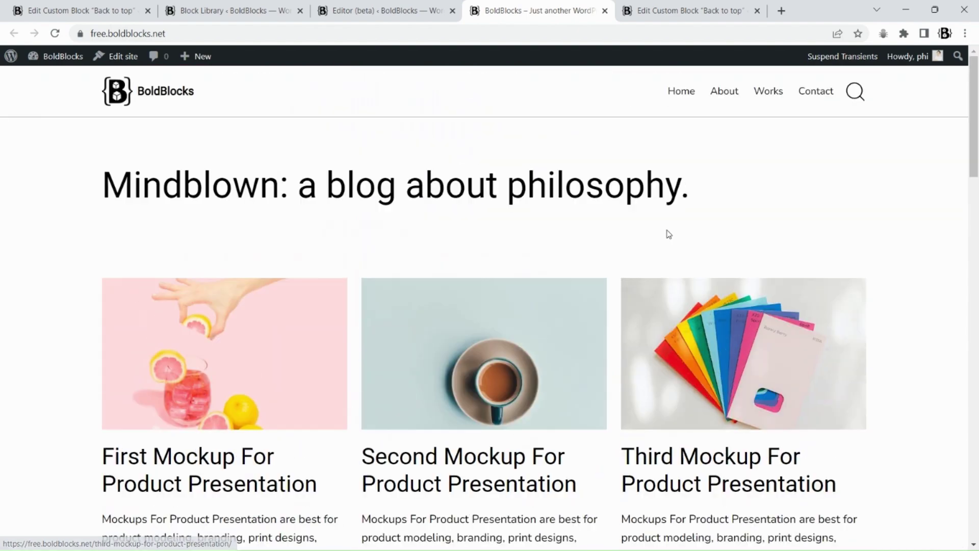
scroll(780, 377, "down", 10)
left_click(918, 536)
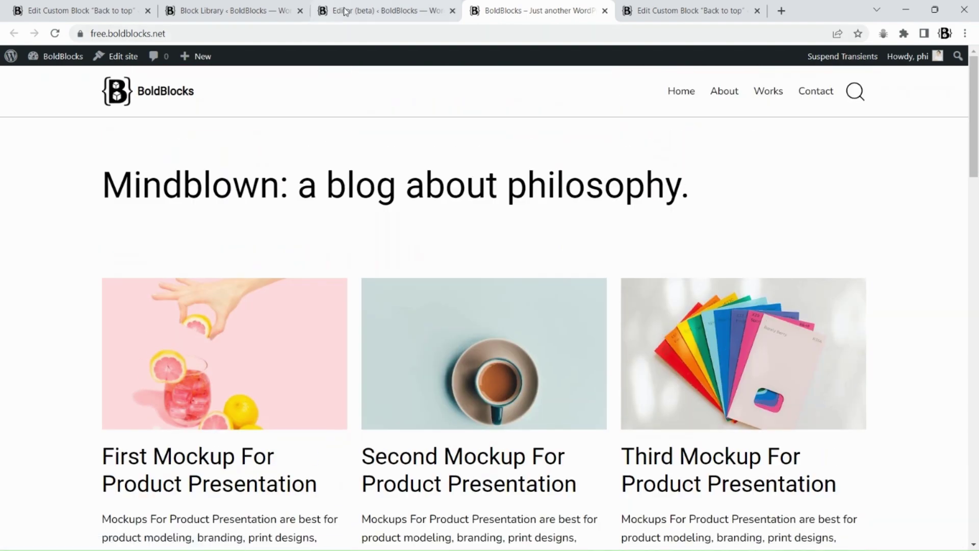
- In the Home template editor, set the margin of the Back to top block inside the Footer to 1 rem
key("ctrl+shift+Tab")
left_click(735, 456)
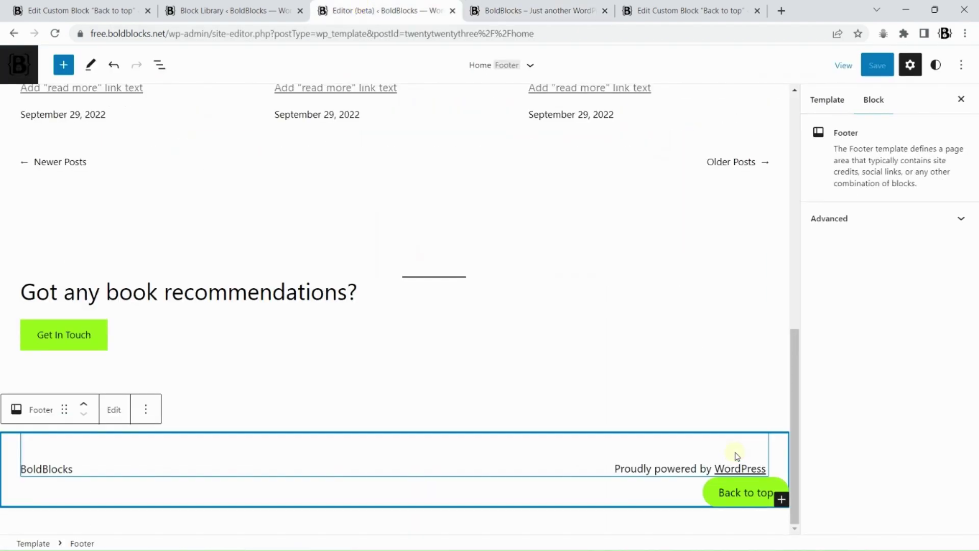
left_click(160, 64)
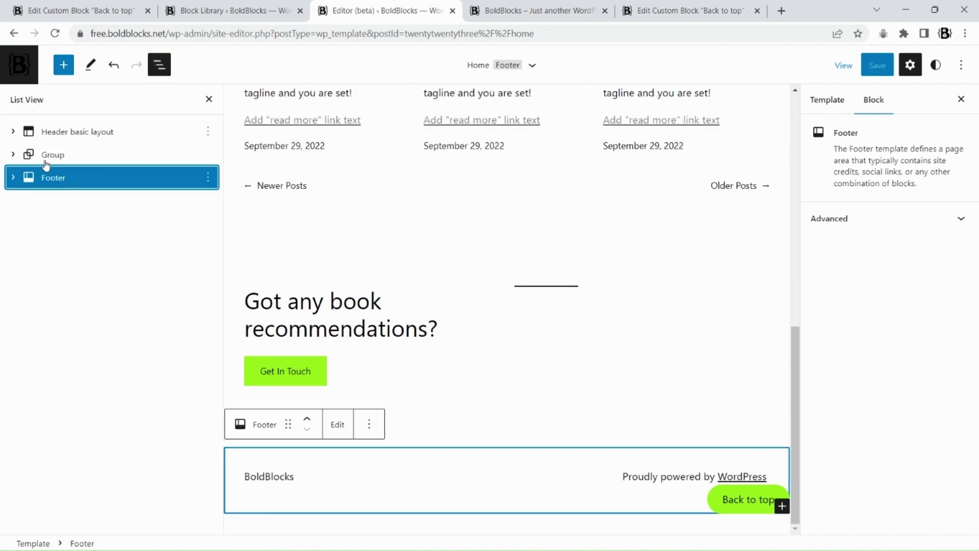
left_click(13, 177)
left_click(77, 223)
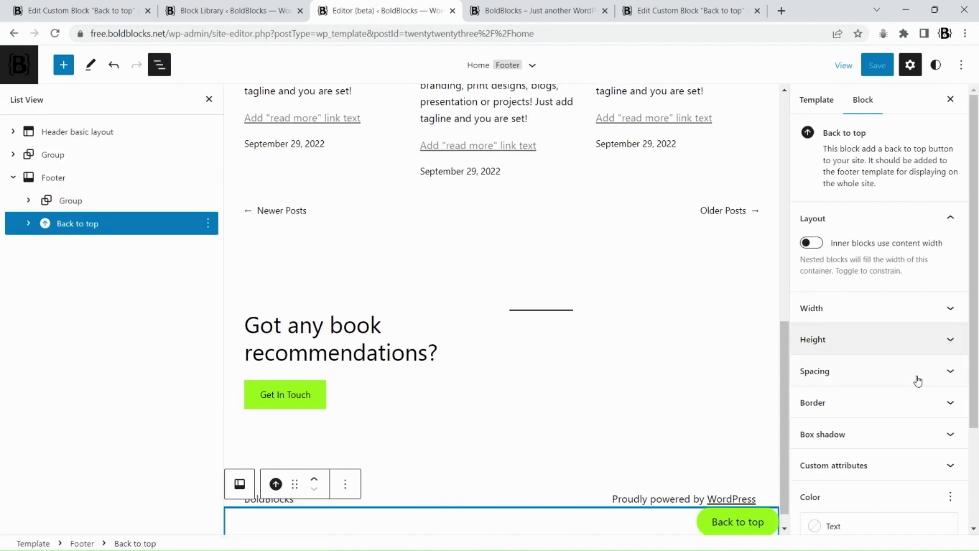
left_click(959, 377)
scroll(877, 321, "down", 3)
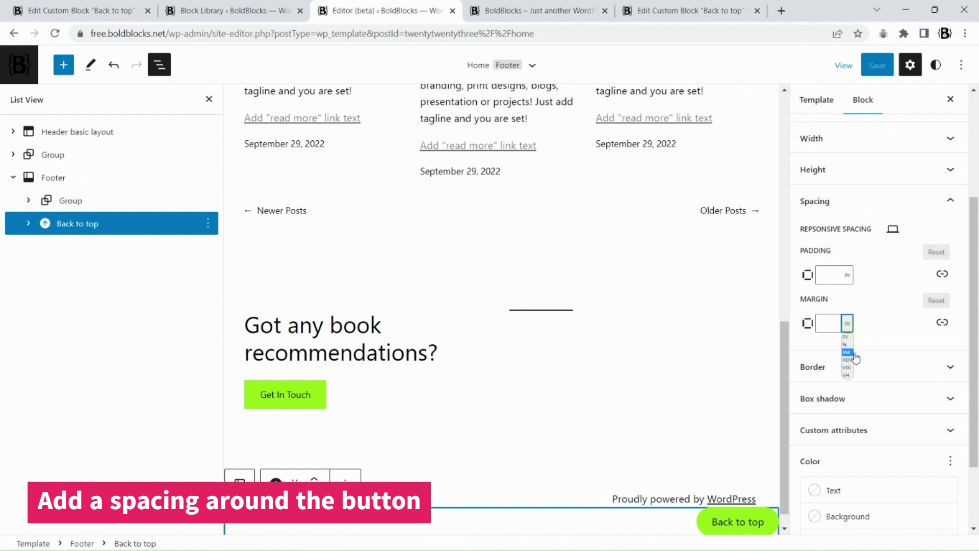
left_click(846, 360)
left_click(822, 323)
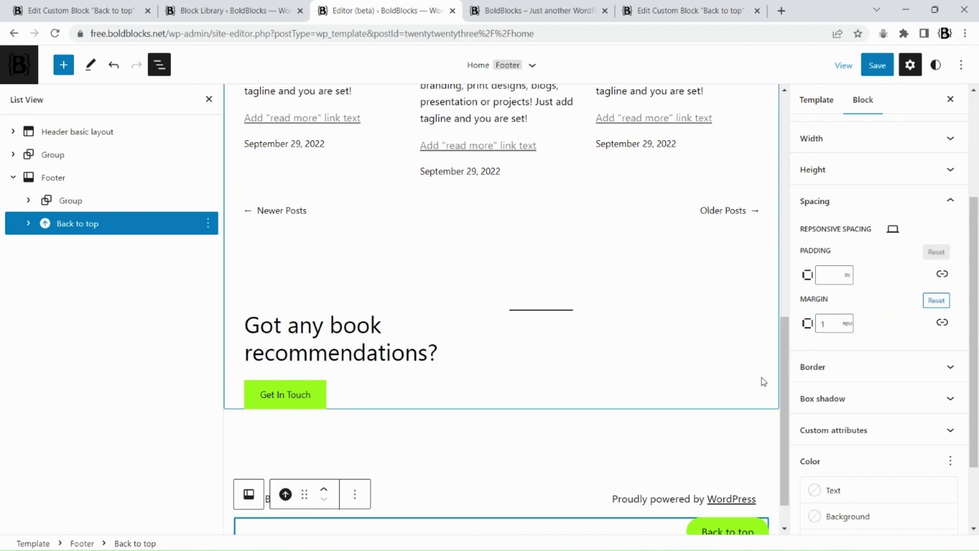
- Save the site editor changes to the Footer
scroll(765, 387, "down", 1)
left_click(877, 66)
left_click(850, 66)
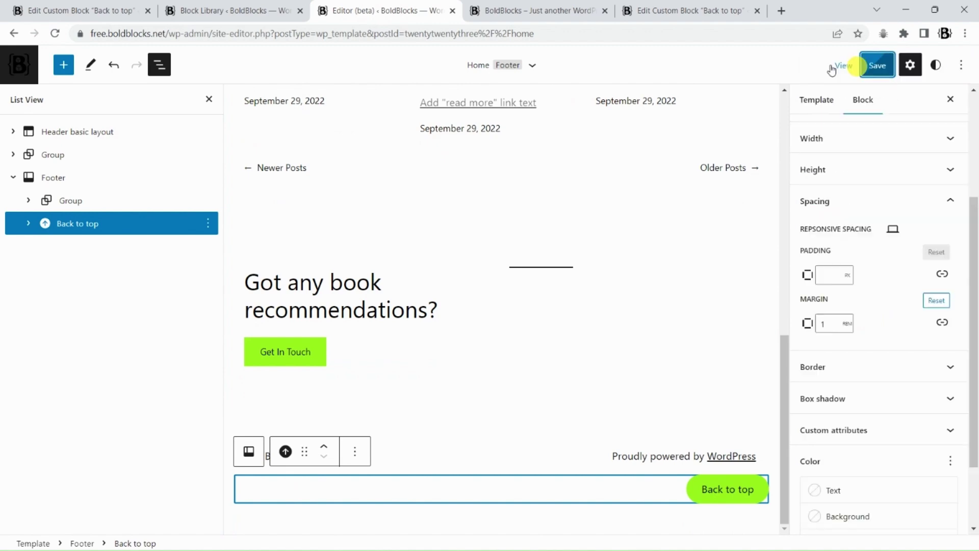
- Reload the front-end home page to examine the button's new spacing, scrolling down and returning to the top with it twice
left_click(536, 12)
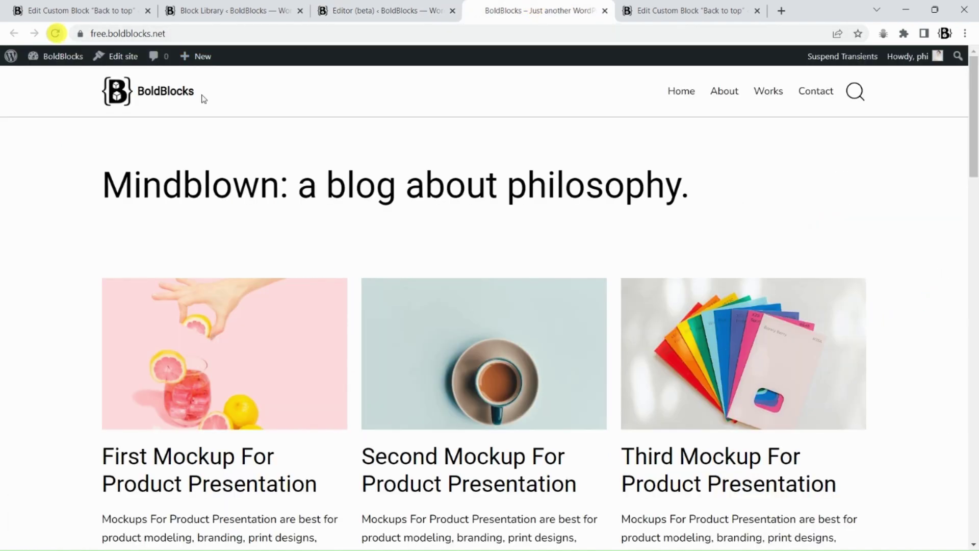
scroll(803, 208, "down", 10)
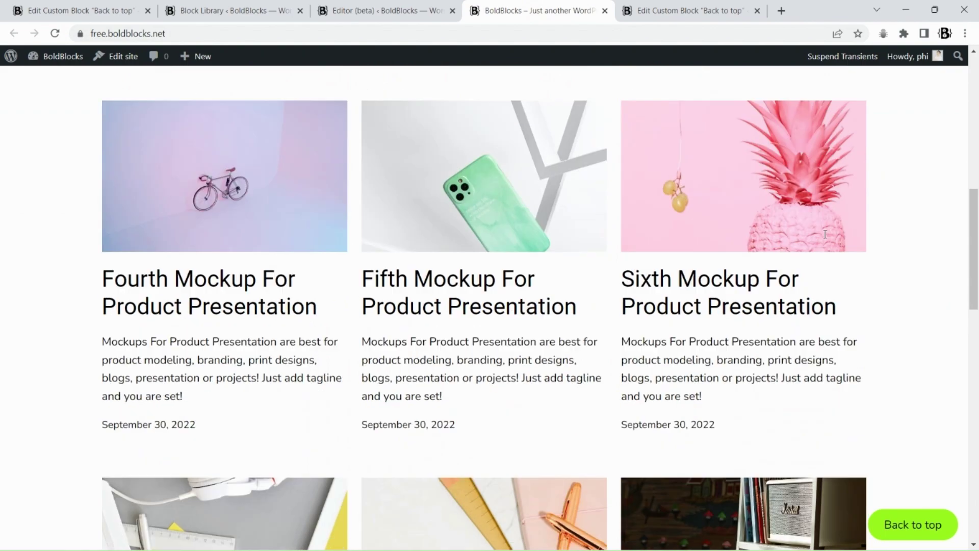
left_click(887, 525)
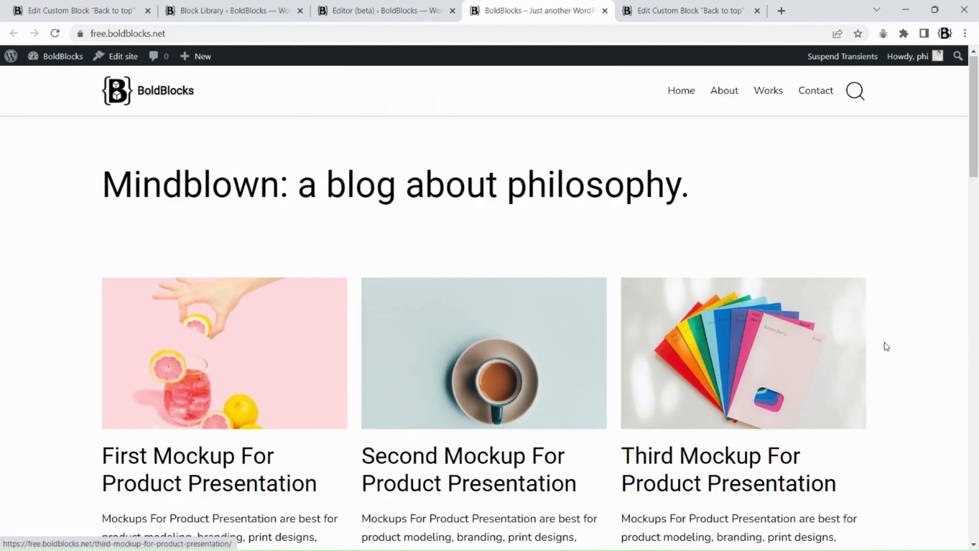
scroll(886, 347, "down", 5)
scroll(887, 351, "down", 5)
left_click(921, 525)
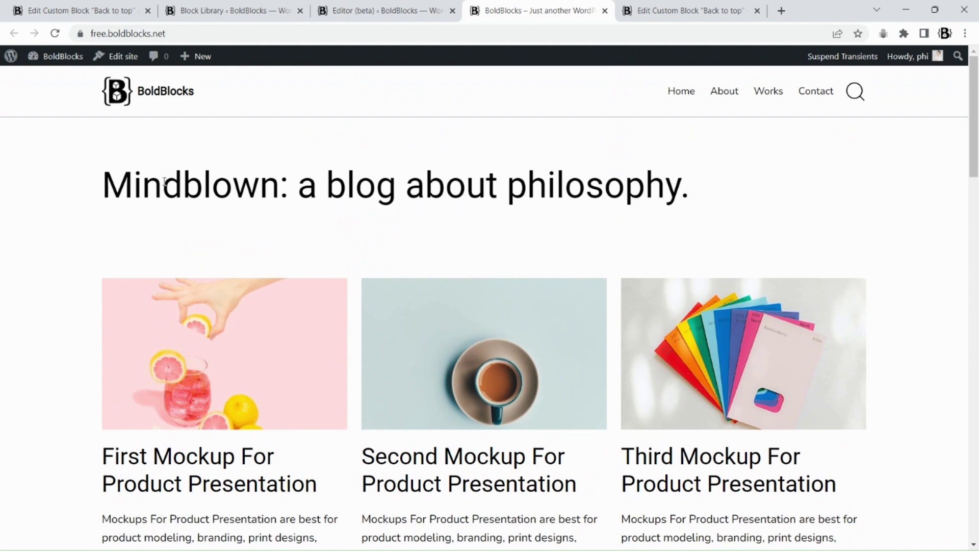
- Switch to the pro site's Back to top custom block and close all other browser tabs
left_click(81, 11)
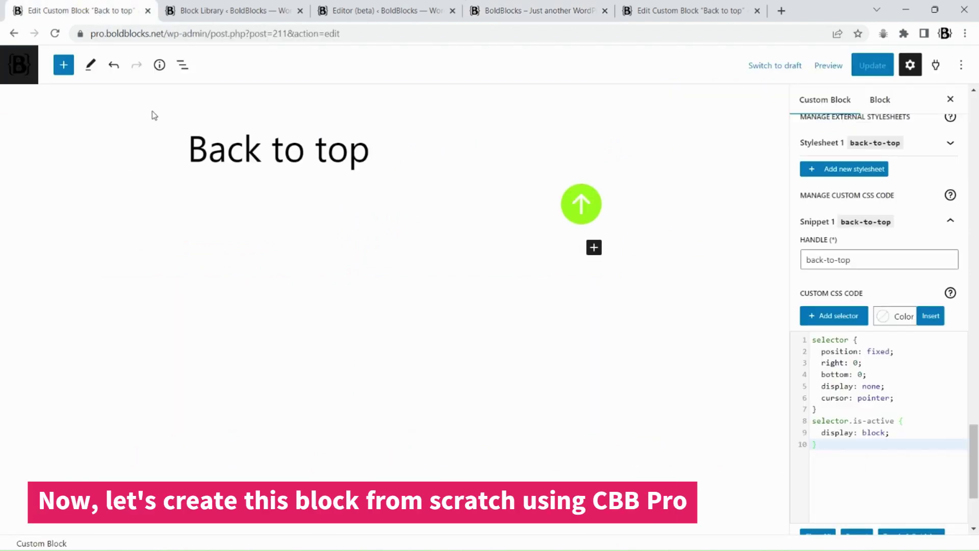
right_click(92, 10)
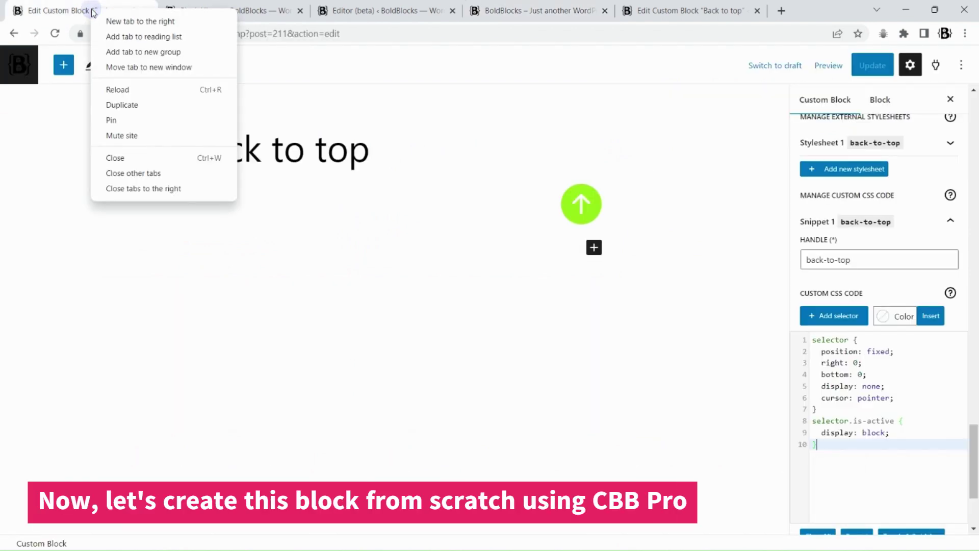
left_click(139, 174)
- Create a new custom block titled "New to top block"
left_click(18, 66)
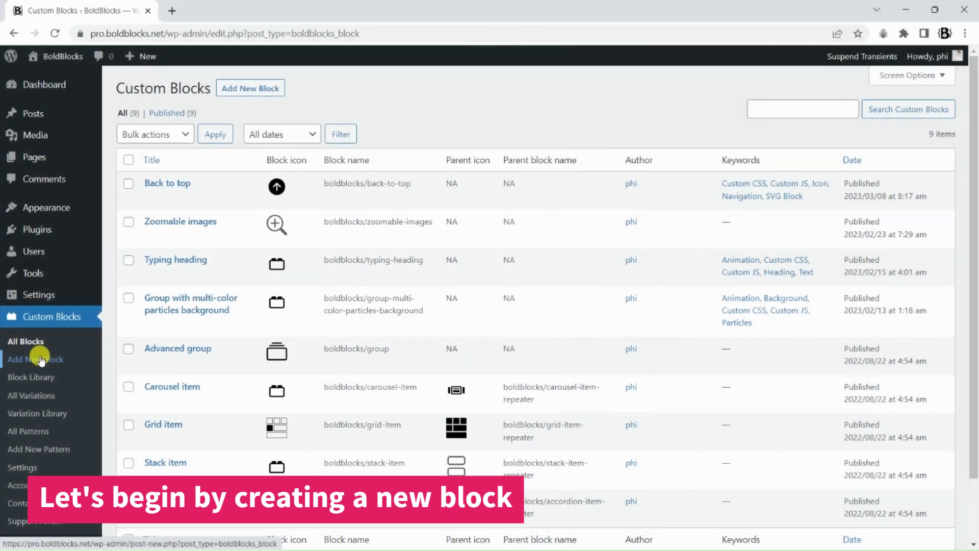
left_click(42, 359)
type("New to top block")
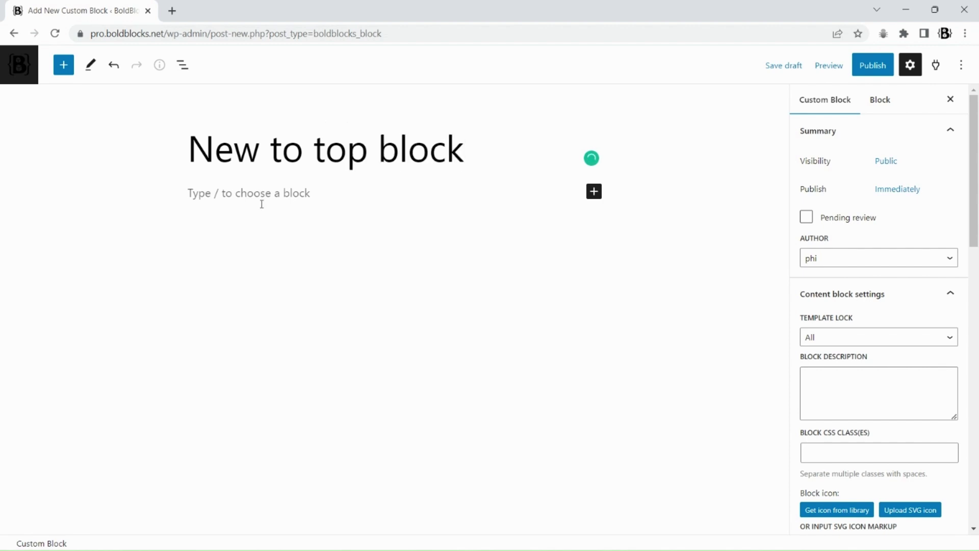
- Insert a Buttons block in the empty paragraph and label its button "To top"
left_click(237, 192)
type("/")
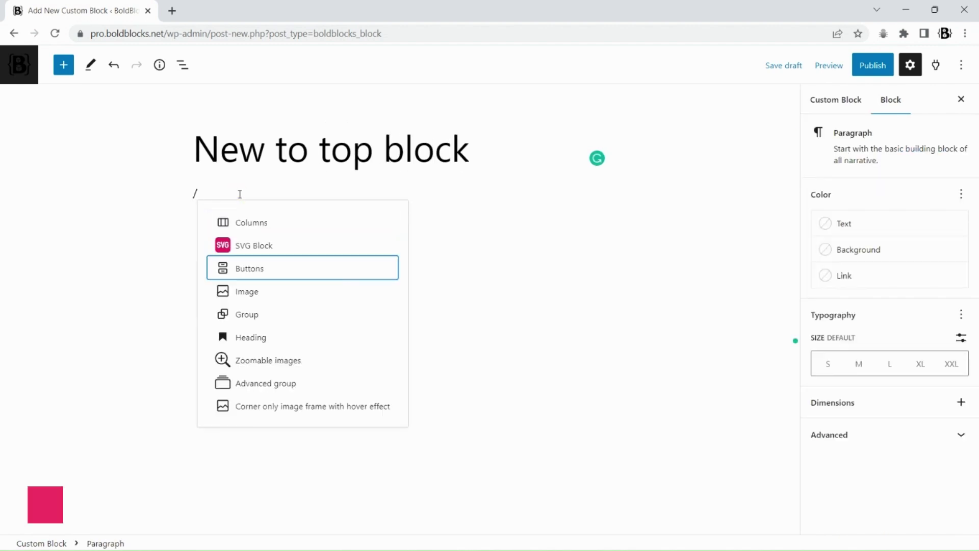
key("Down")
key("Return")
type("To top")
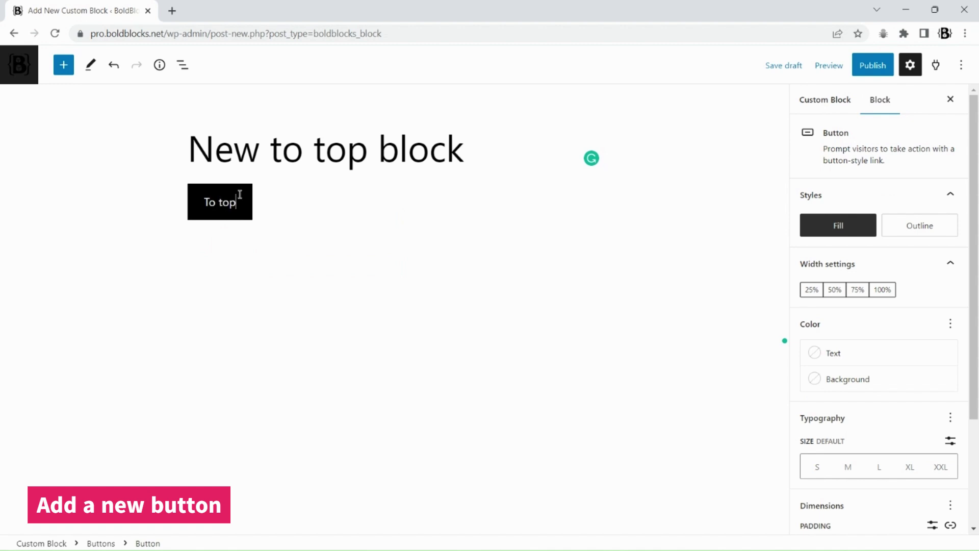
- Set the "To top" button's border radius to 100 px
scroll(966, 347, "down", 3)
left_click(826, 483)
type("100")
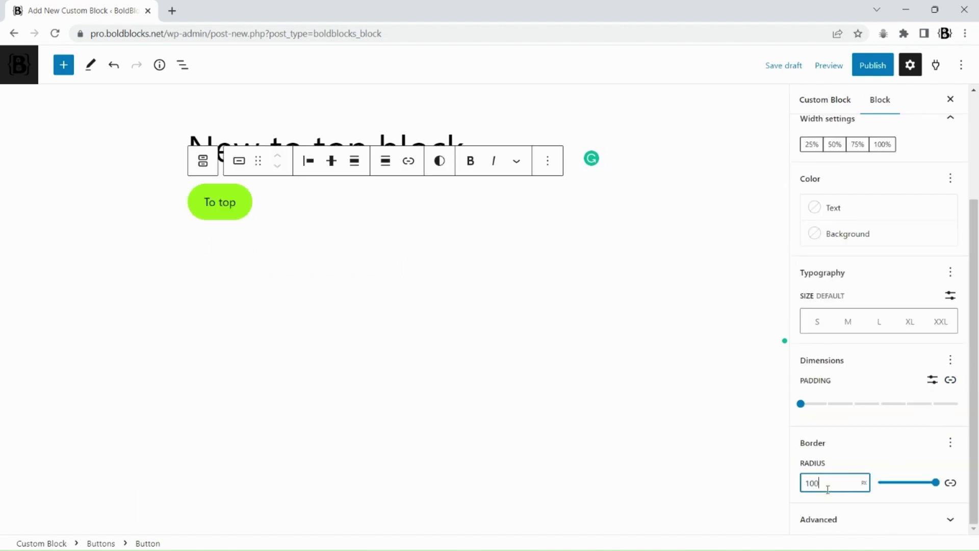
- Open the icon library from the custom block's icon settings
left_click(821, 100)
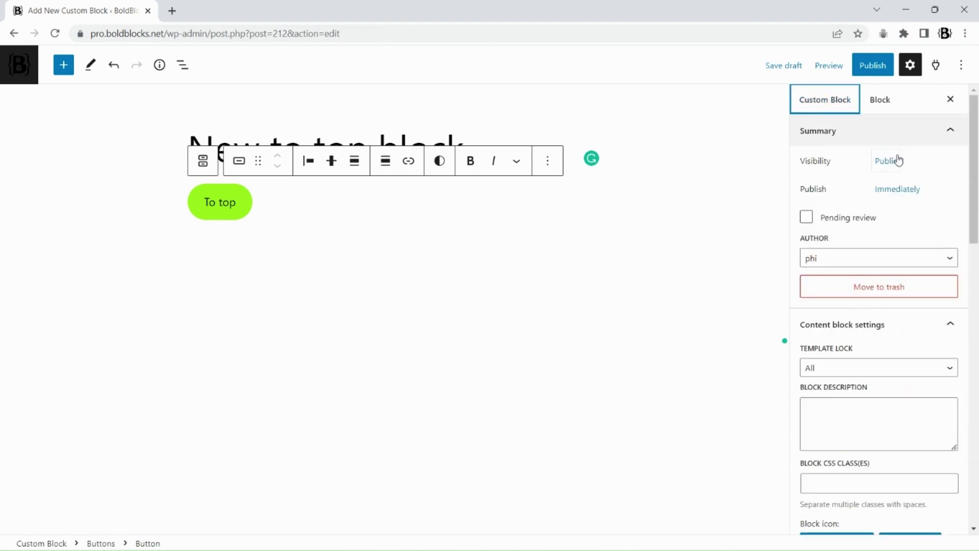
scroll(898, 163, "down", 3)
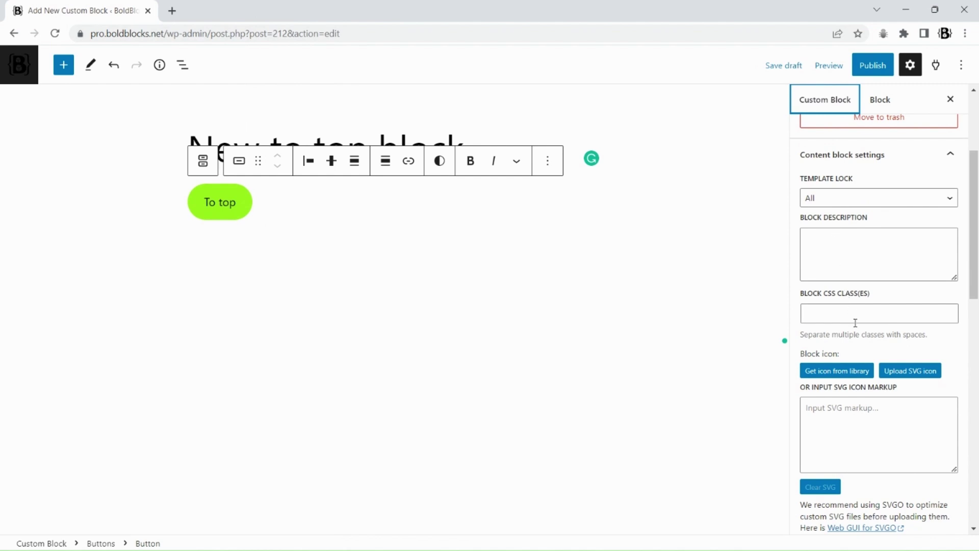
left_click(861, 369)
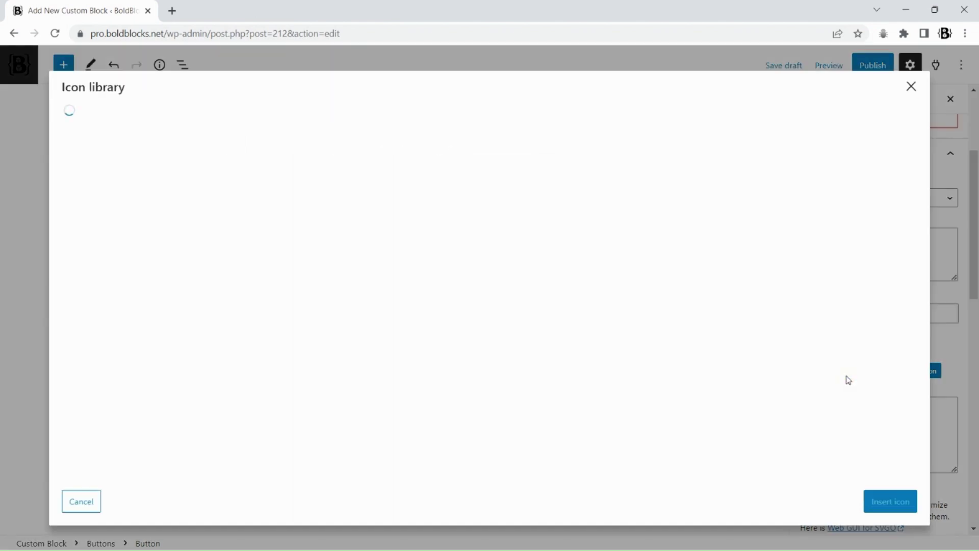
type("to")
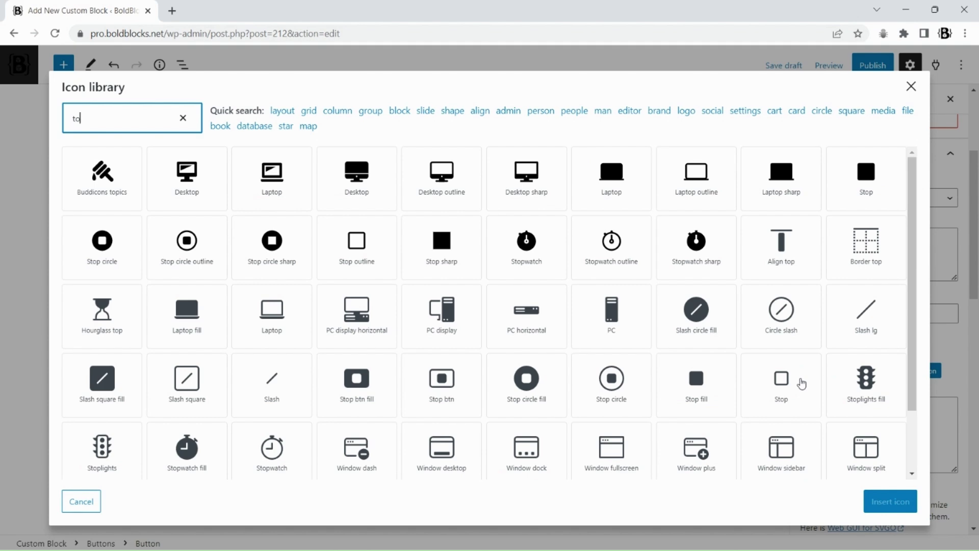
key("BackSpace")
key("BackSpace")
key("BackSpace")
- Search the icon library for "up" and insert the plain Arrow up icon as the block icon
type("up")
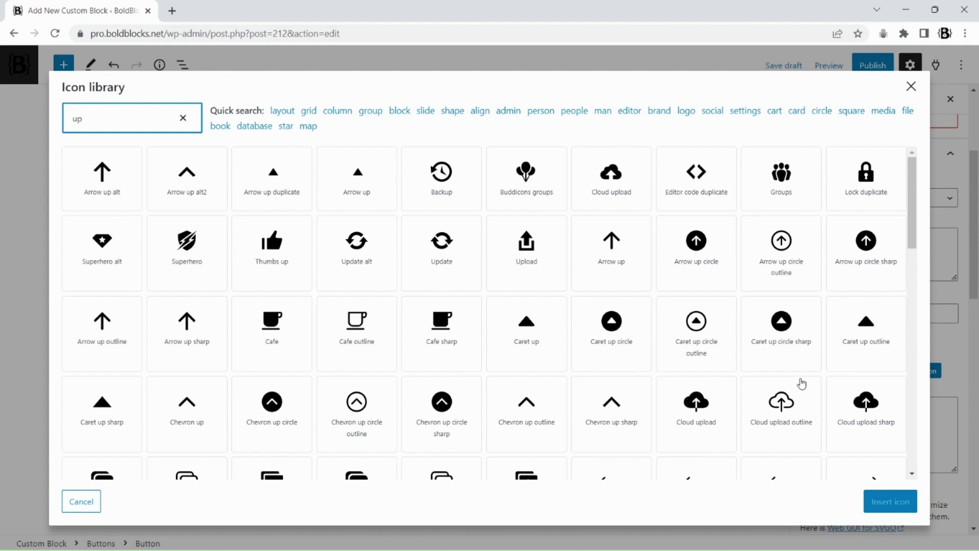
double_click(609, 257)
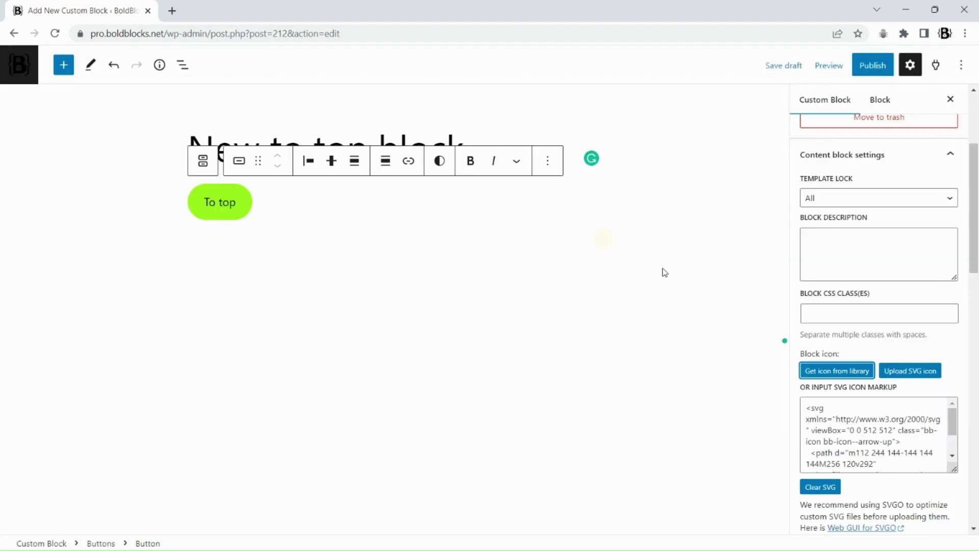
- Add a new custom JS snippet to the custom block with the handle "new-to-top"
scroll(959, 316, "down", 12)
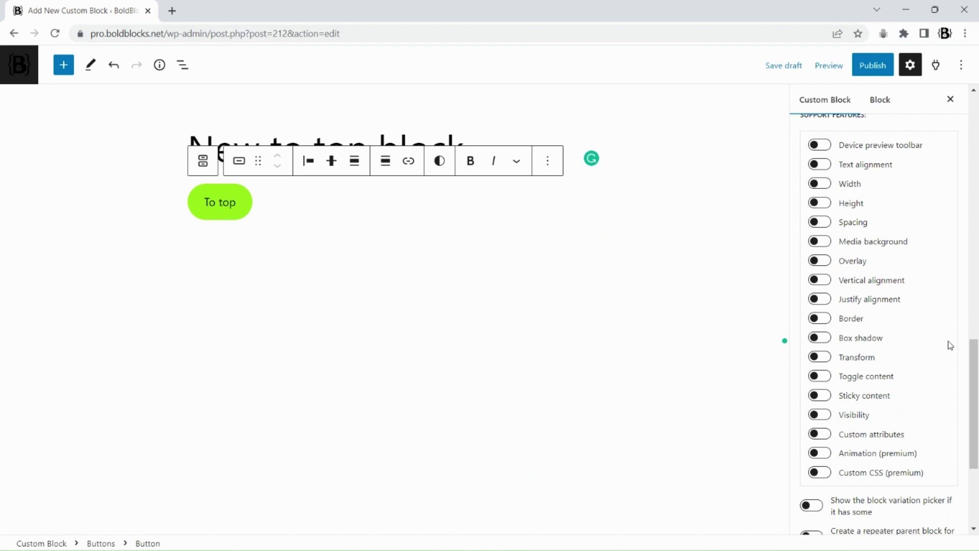
scroll(943, 372, "down", 4)
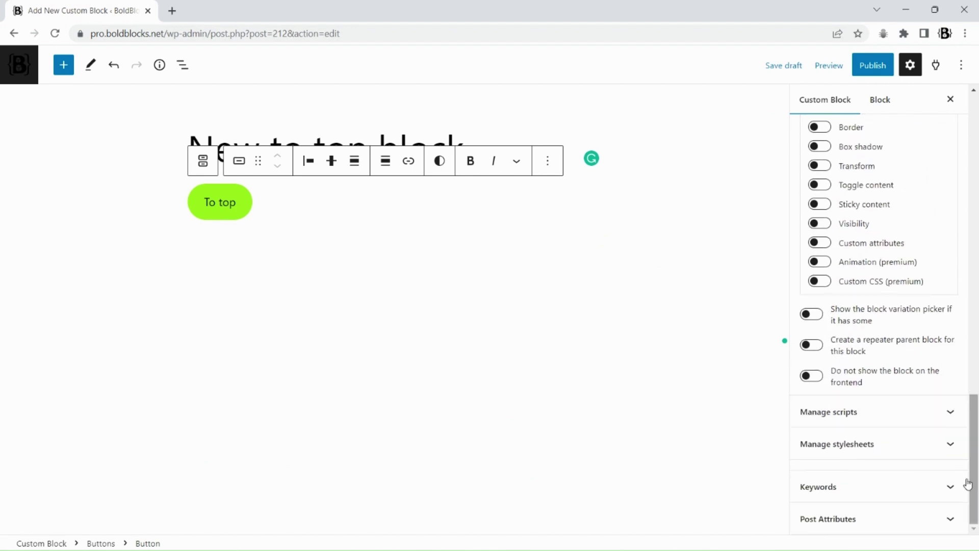
left_click(957, 421)
scroll(952, 420, "down", 2)
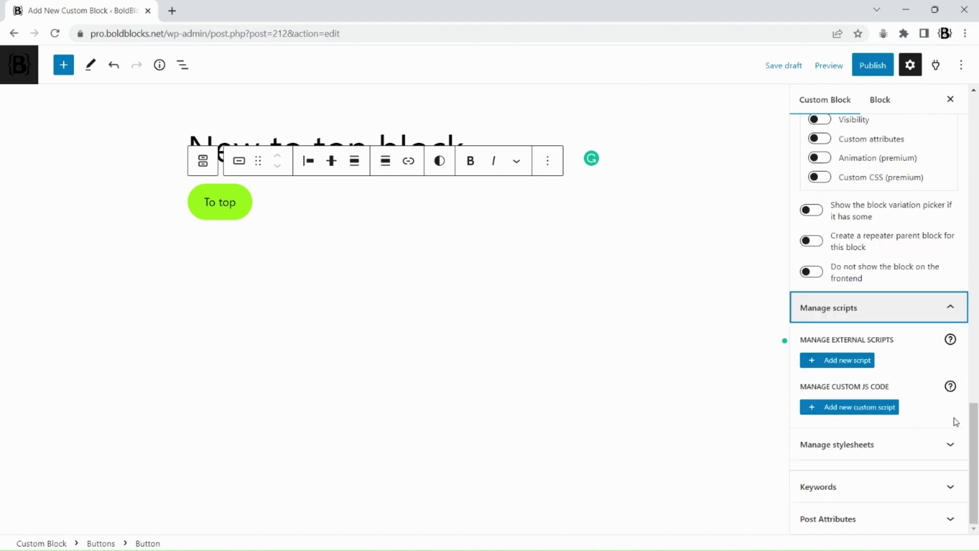
left_click(846, 414)
scroll(807, 378, "down", 3)
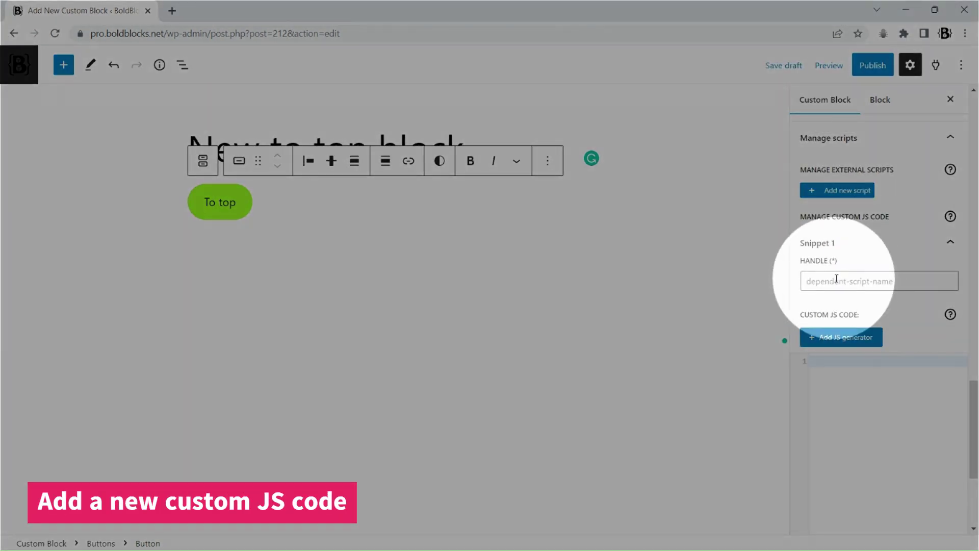
left_click(836, 280)
type("new-to-top")
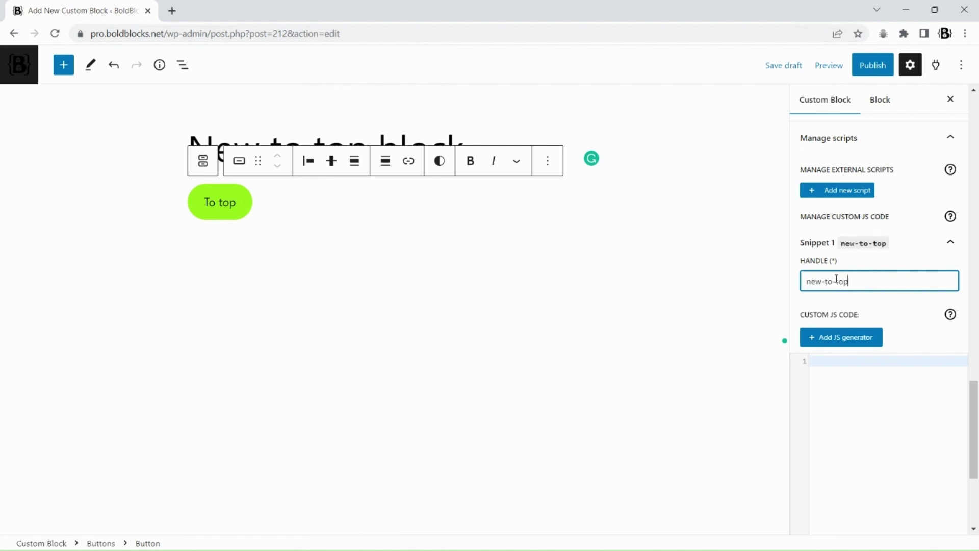
- Add an external script entry that reuses the handle "new-to-top" with no URL, then collapse it
left_click_drag(870, 280, 764, 275)
key("ctrl+c")
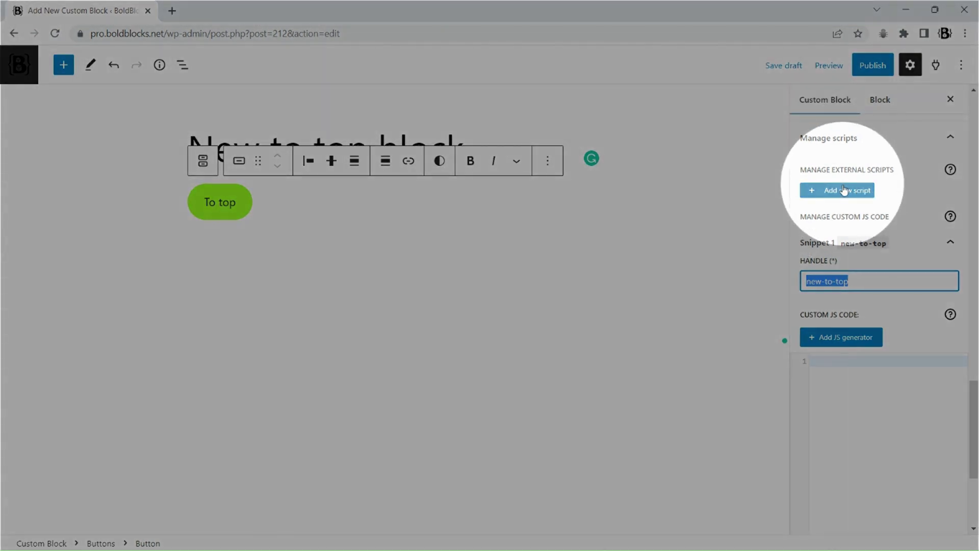
left_click(845, 190)
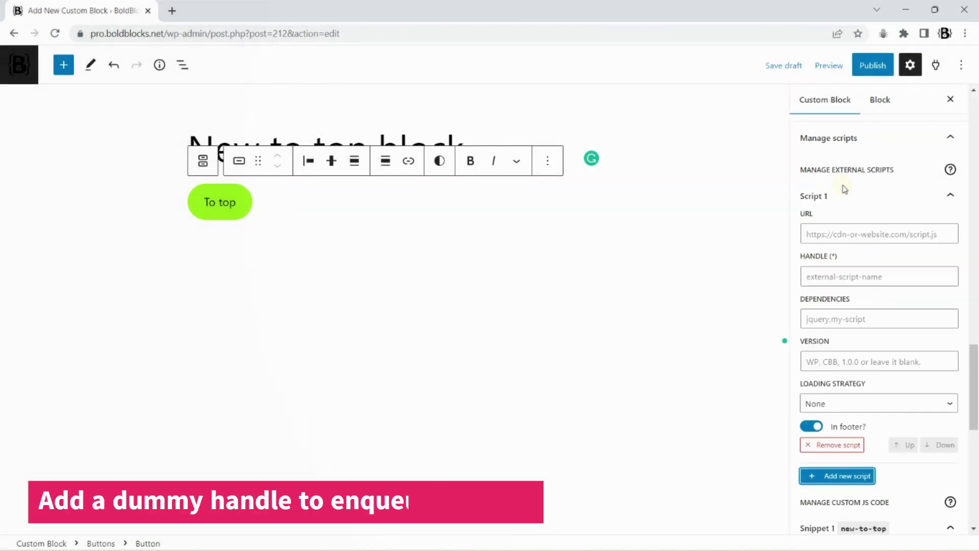
left_click(831, 276)
key("ctrl+v")
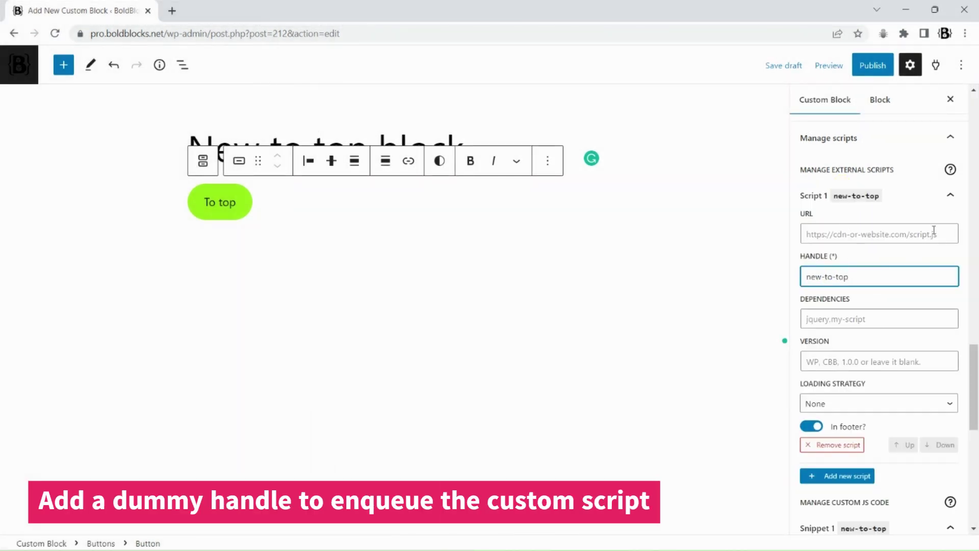
left_click(950, 197)
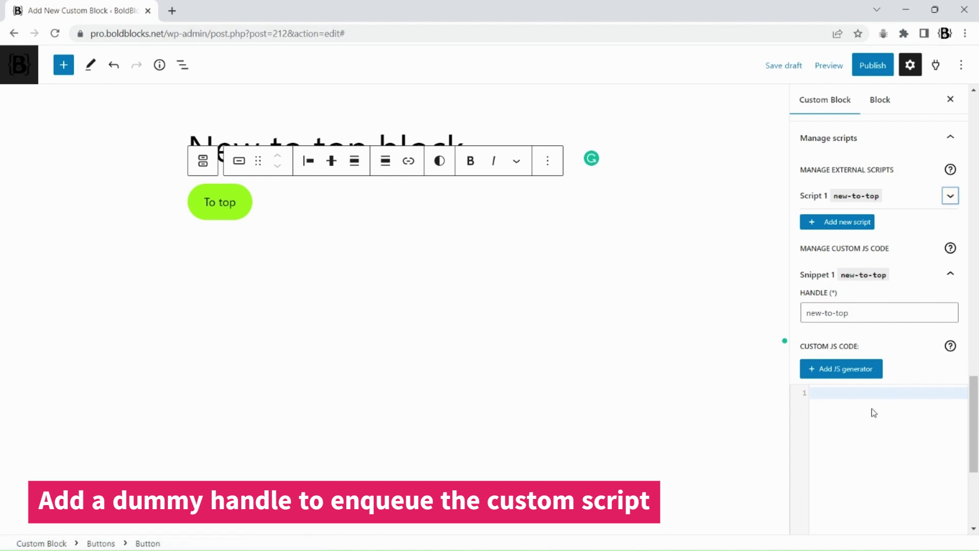
- Expand the settings sidebar to full width with the cursor in the snippet's custom JS code editor
scroll(871, 407, "down", 3)
left_click(856, 246)
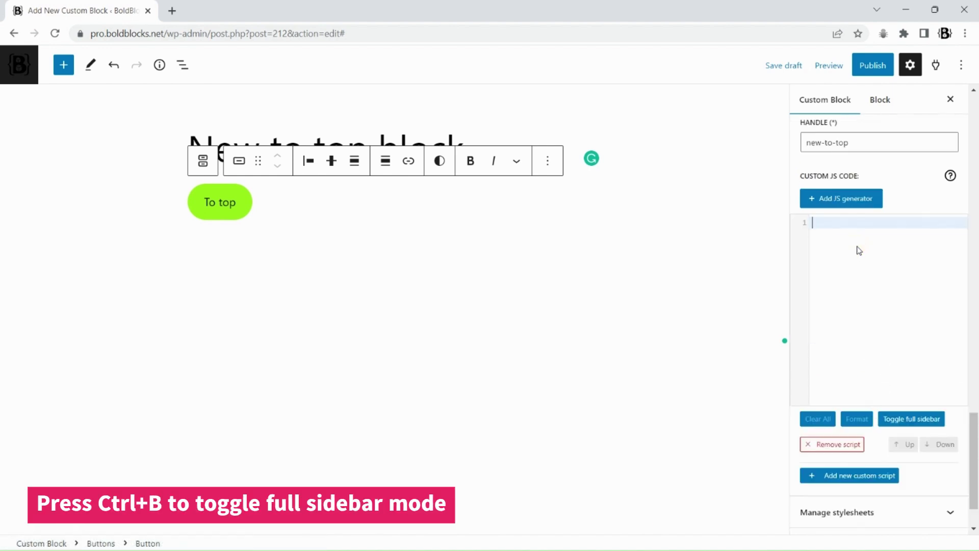
key("ctrl+b")
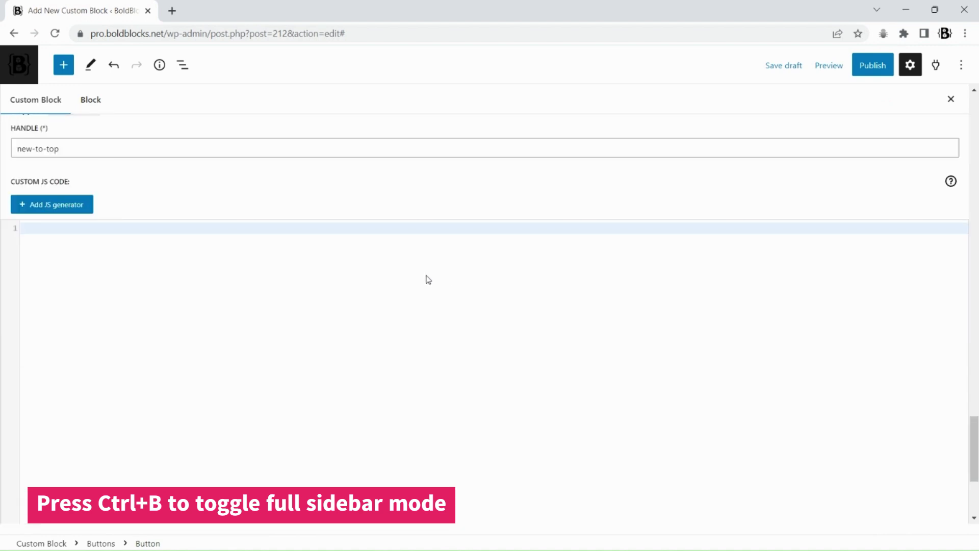
- Generate a Vanilla IIFE block containing a DOMContentLoaded event, with the query-all-block-elements code inside it
left_click(53, 206)
left_click(52, 332)
left_click(47, 202)
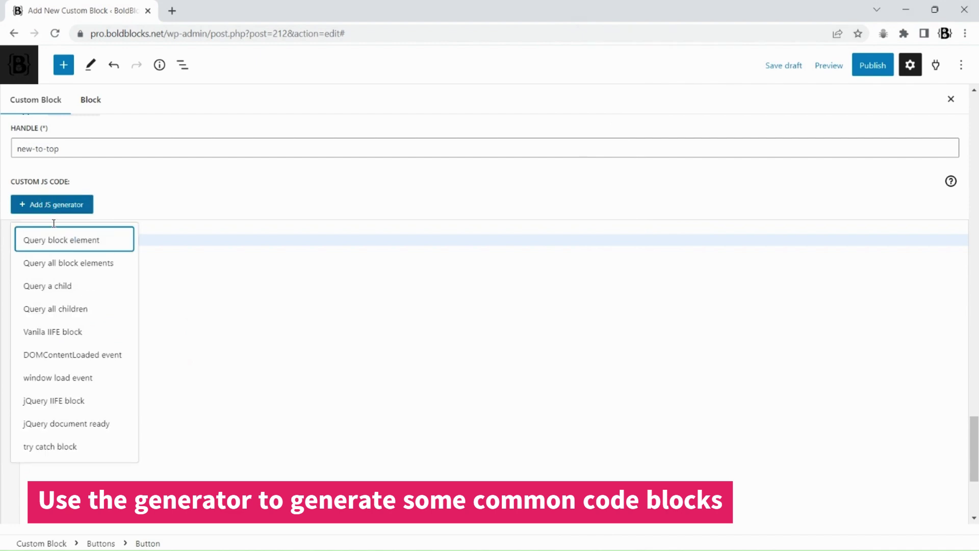
left_click(83, 355)
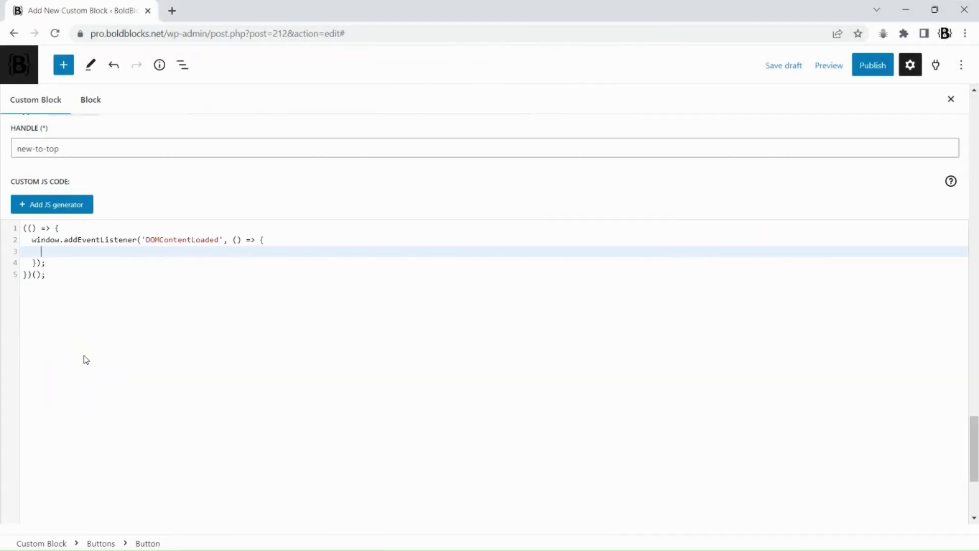
left_click(58, 210)
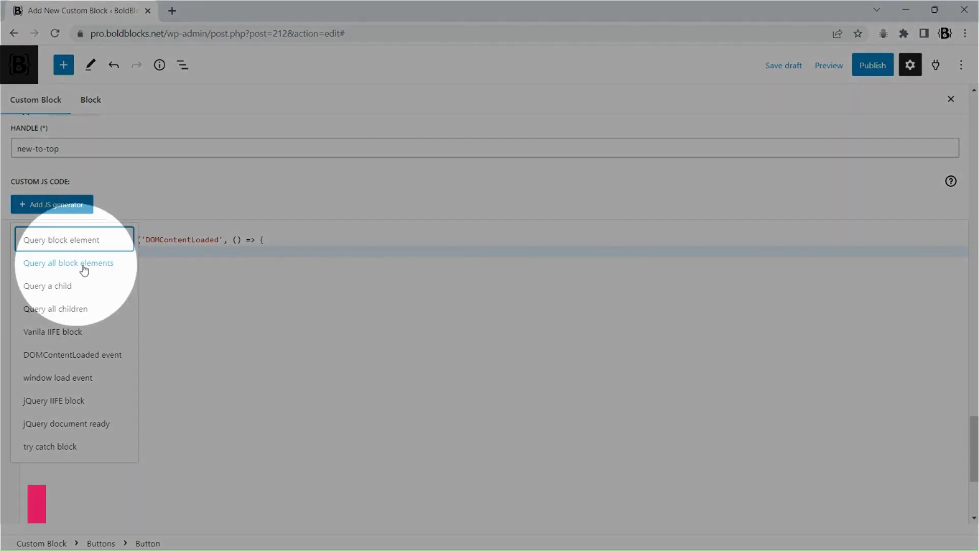
left_click(77, 264)
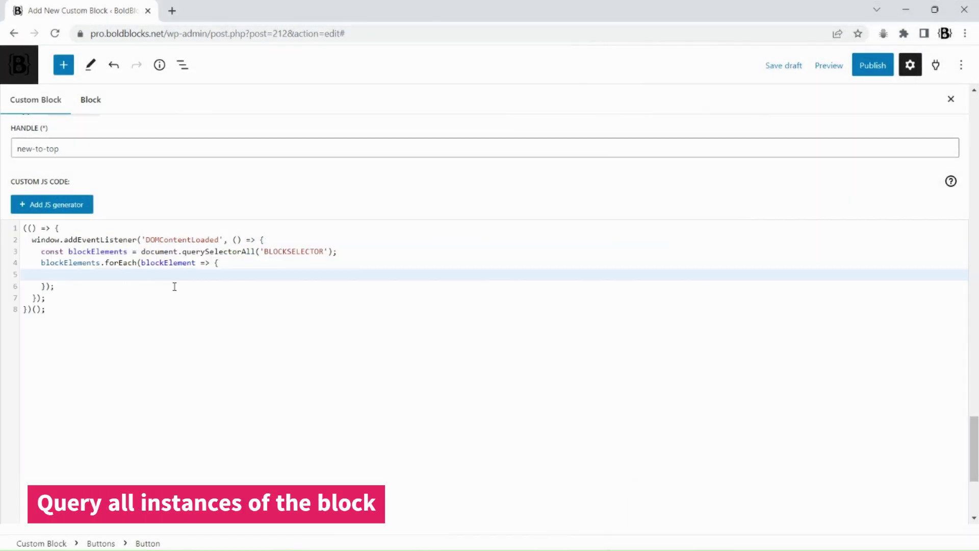
- Add a guard below the blockElements query that returns early if !blockElements.length
key("Up")
key("Up")
key("End")
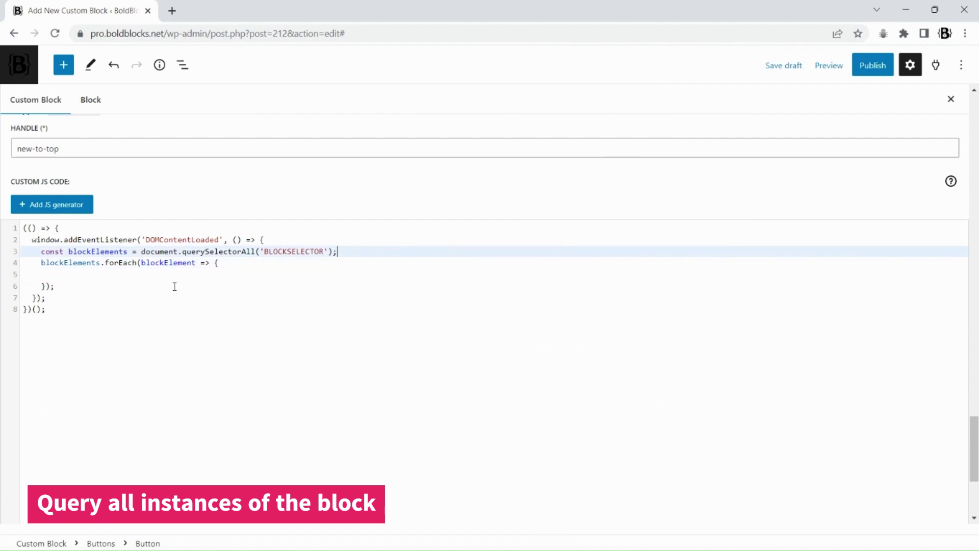
key("Return")
type("if (bl")
key("Return")
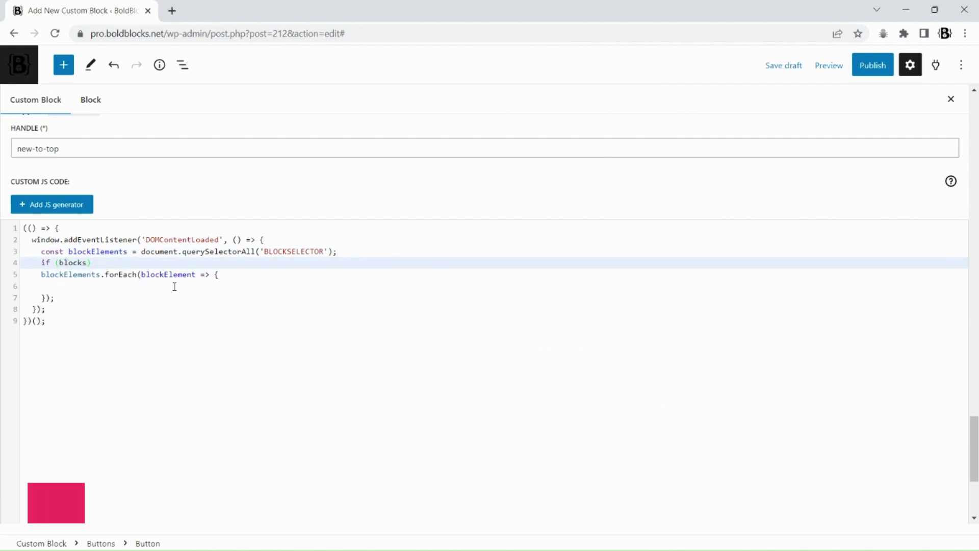
type(".length")
key("Home")
key("Right")
key("Right")
key("Right")
key("Right")
type("!")
key("Escape")
key("End")
type("{")
key("Return")
type("return;")
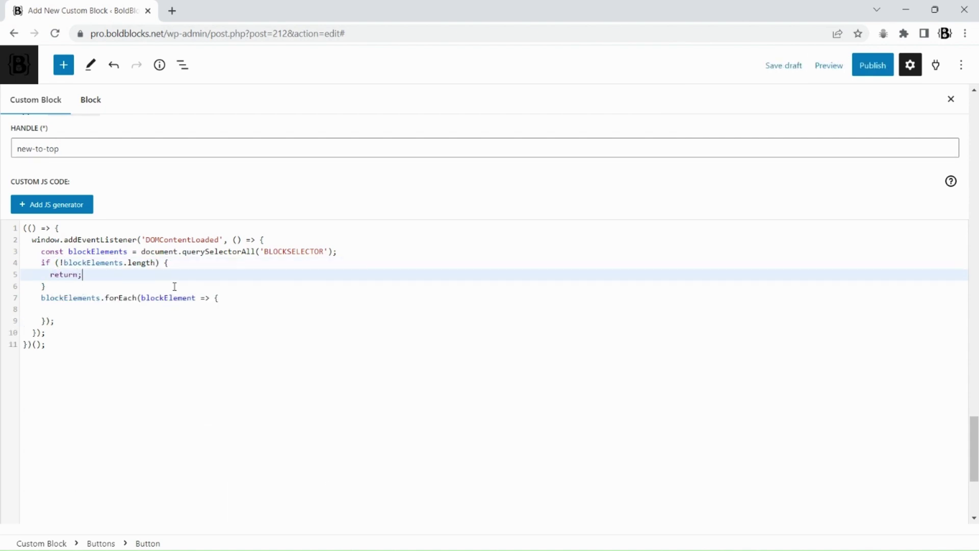
- Leave a blank line after the guard and call blockElement.addEventListener for 'click' inside the forEach loop
key("Down")
key("Return")
key("Down")
key("Down")
type("blockElement.add")
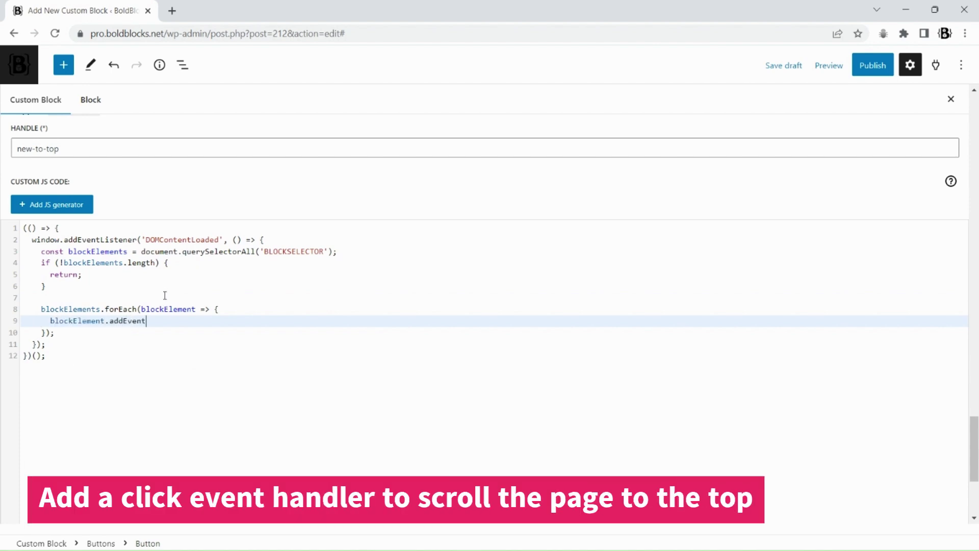
type("EventListne")
key("BackSpace")
key("BackSpace")
type("ener('click',")
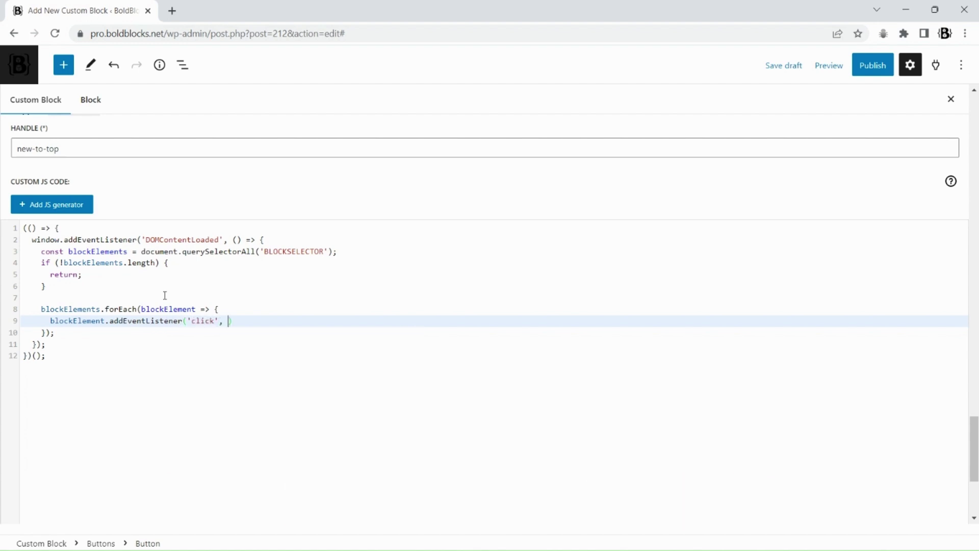
- Complete the click listener with an arrow function taking e that calls e.preventDefault();, and end the statement with a semicolon
key("Return")
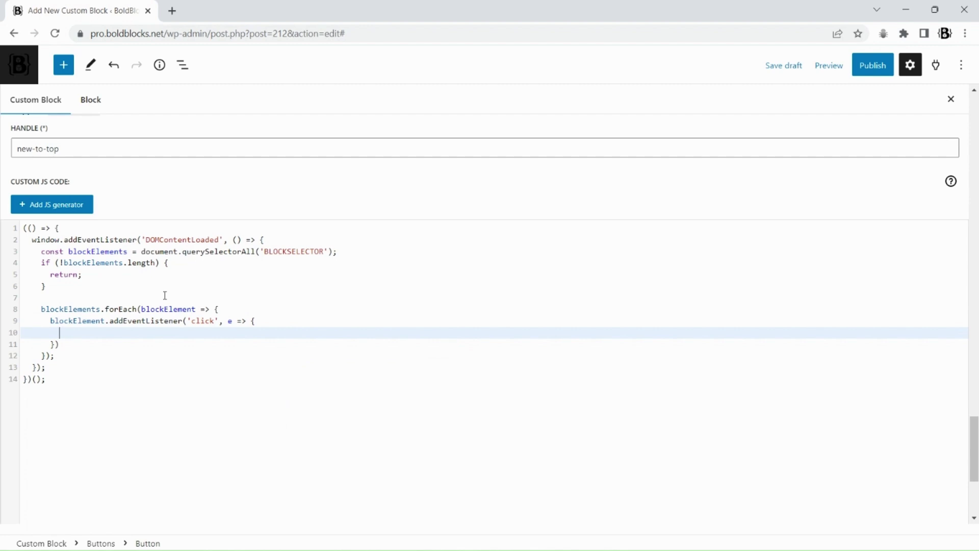
key("Down")
type(";")
key("Up")
key("Return")
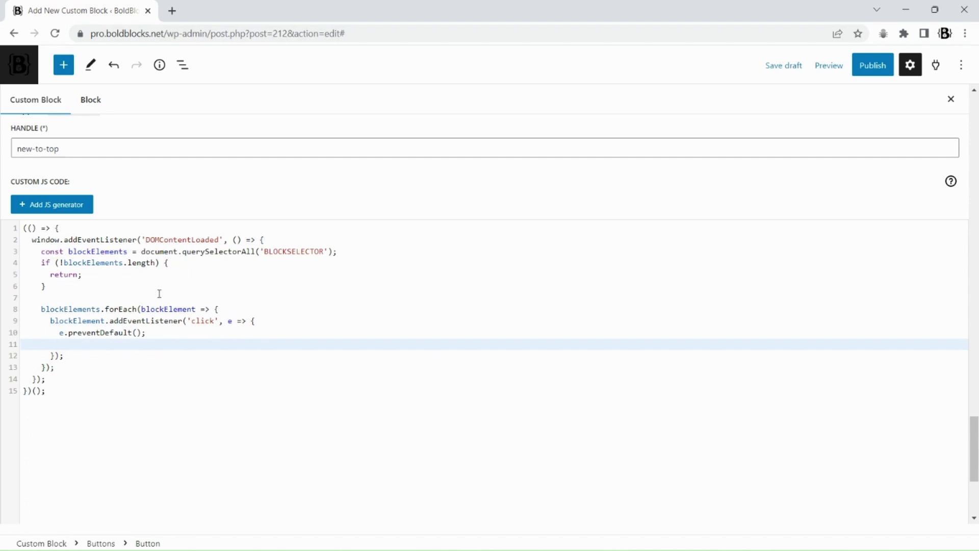
- Look up window.scrollto on MDN in a new tab and paste its options example into the click handler
left_click(172, 10)
type("windo")
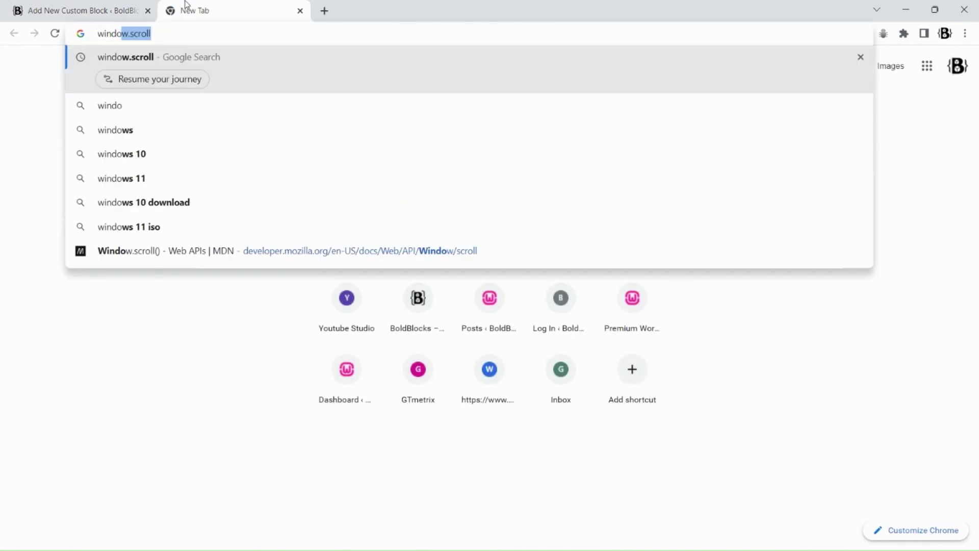
type("w.scrollto")
key("Return")
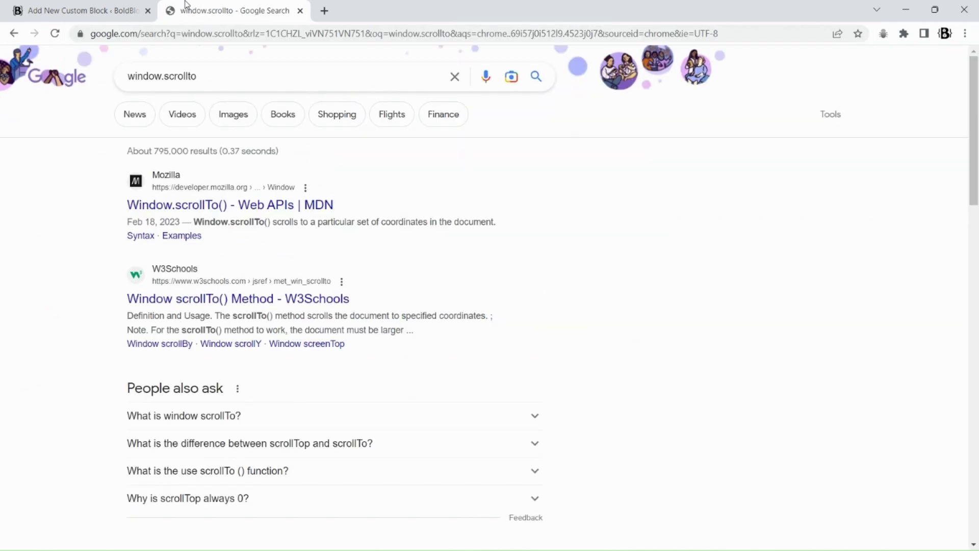
left_click(180, 204)
scroll(393, 280, "down", 10)
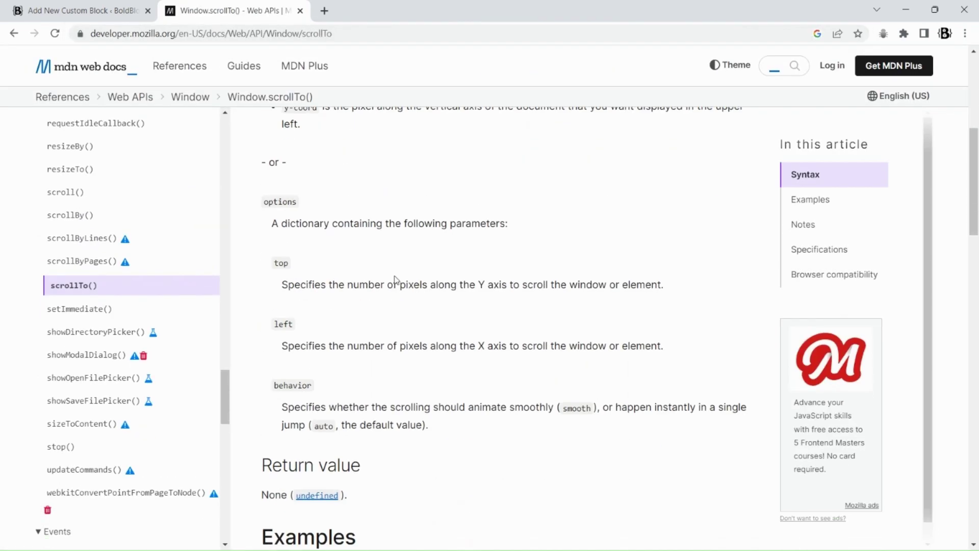
left_click_drag(293, 395, 267, 331)
key("ctrl+c")
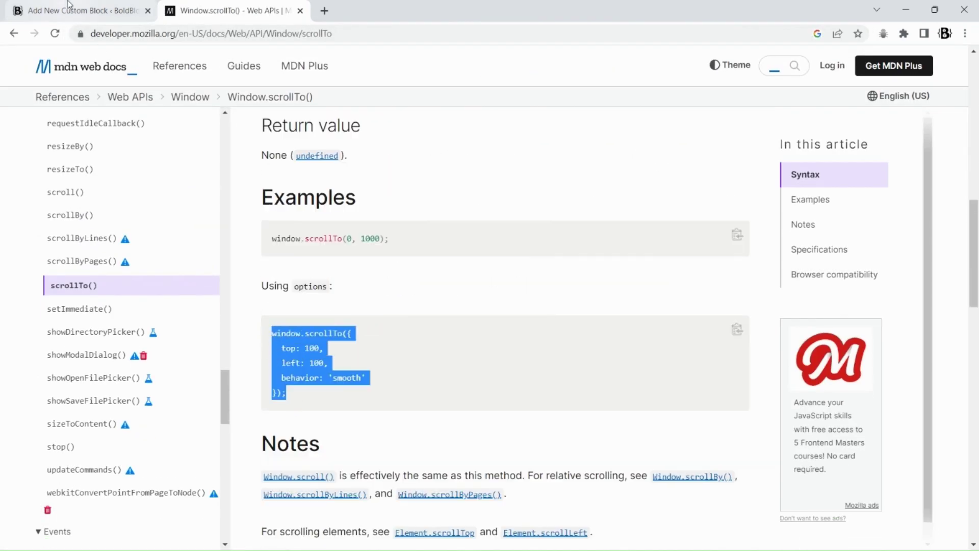
left_click(82, 11)
key("ctrl+v")
- Set the scrollTo top and left values to 0, format the code, and publish the custom block
left_click(61, 356)
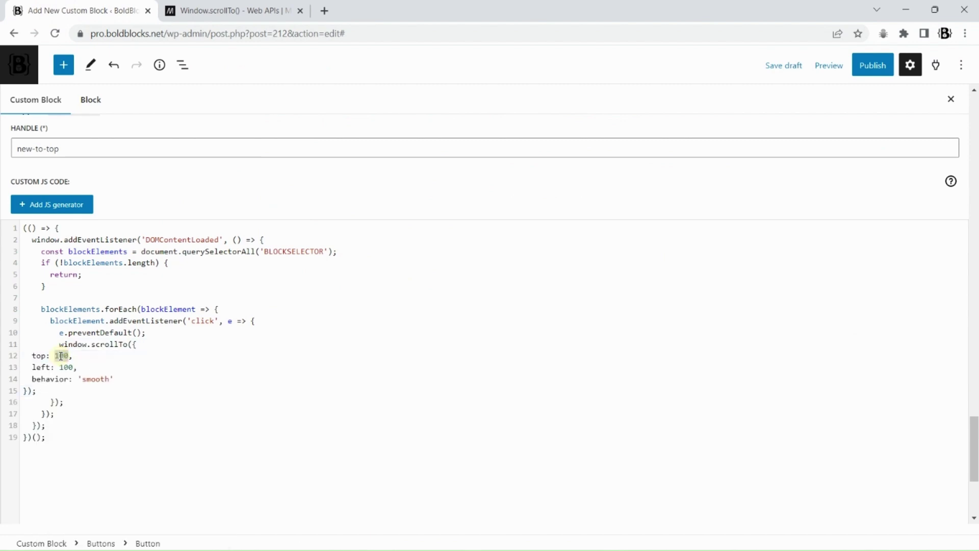
type("0")
double_click(66, 367)
type("0")
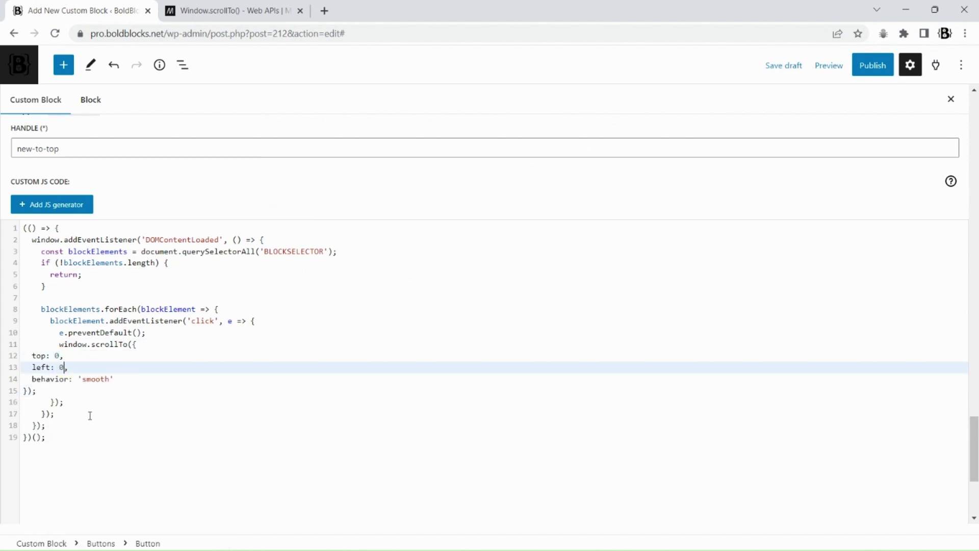
key("alt+shift+f")
left_click(872, 65)
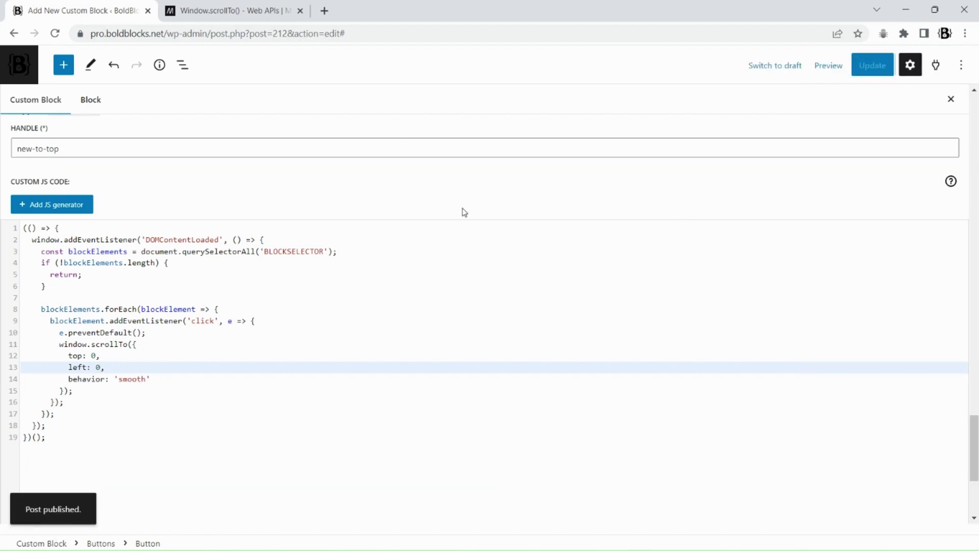
- Open the Appearance site editor in a new browser tab and select the Home template's Footer area
right_click(20, 60)
left_click(62, 67)
left_click(219, 10)
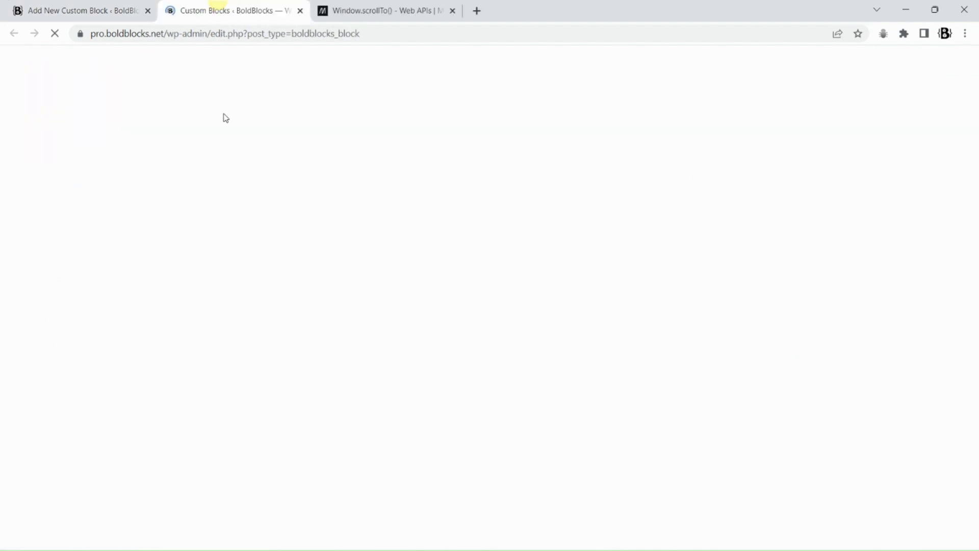
mouse_move(97, 211)
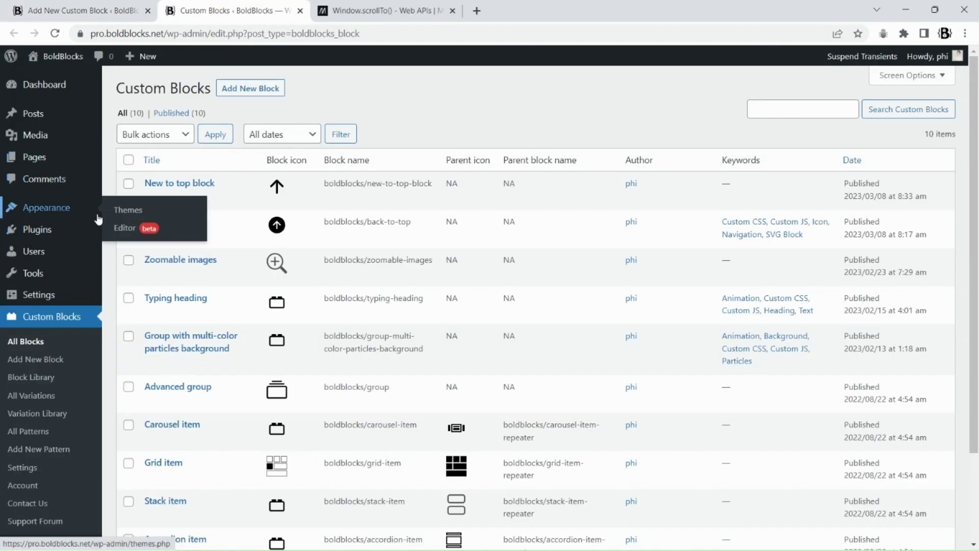
left_click(134, 229)
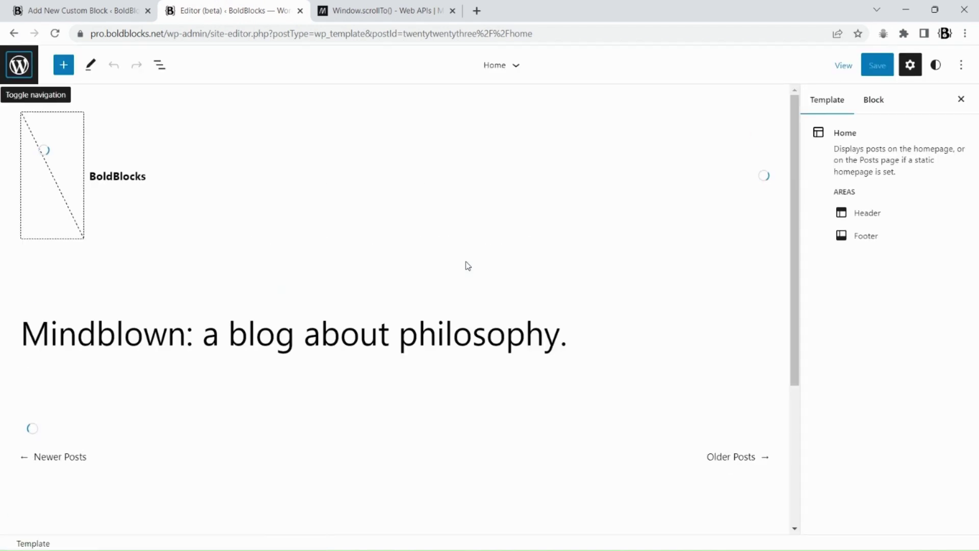
left_click(515, 66)
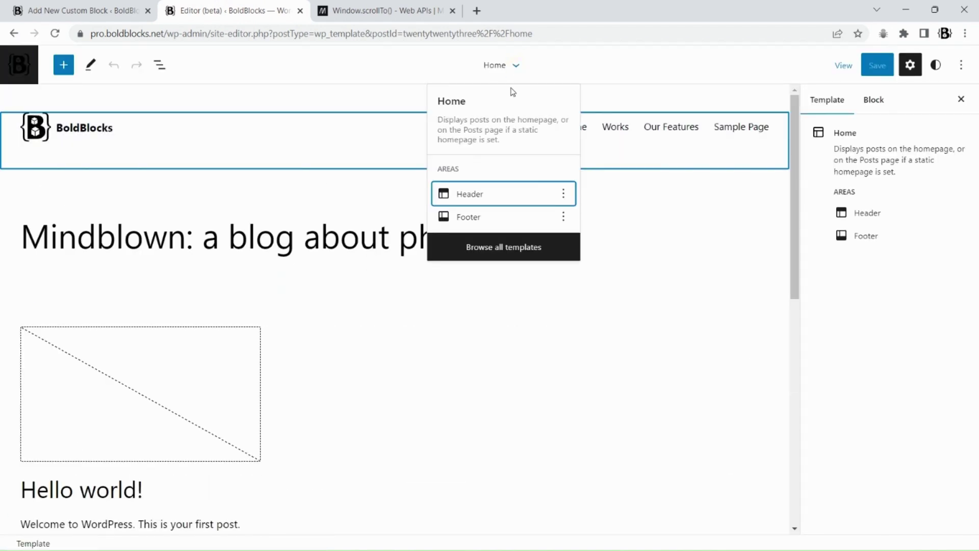
left_click(468, 214)
- Insert the New to top block after the Group inside the Footer
left_click(162, 65)
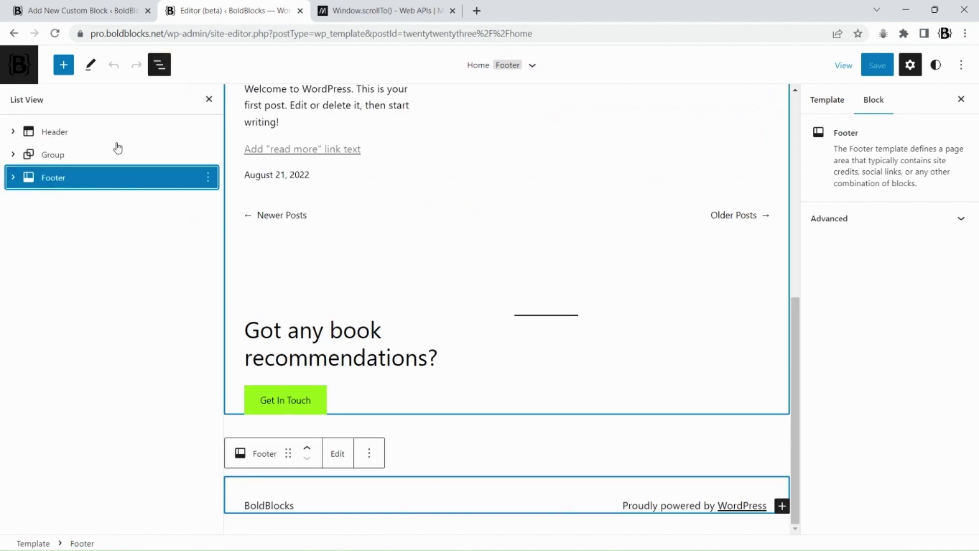
left_click(13, 177)
left_click(209, 202)
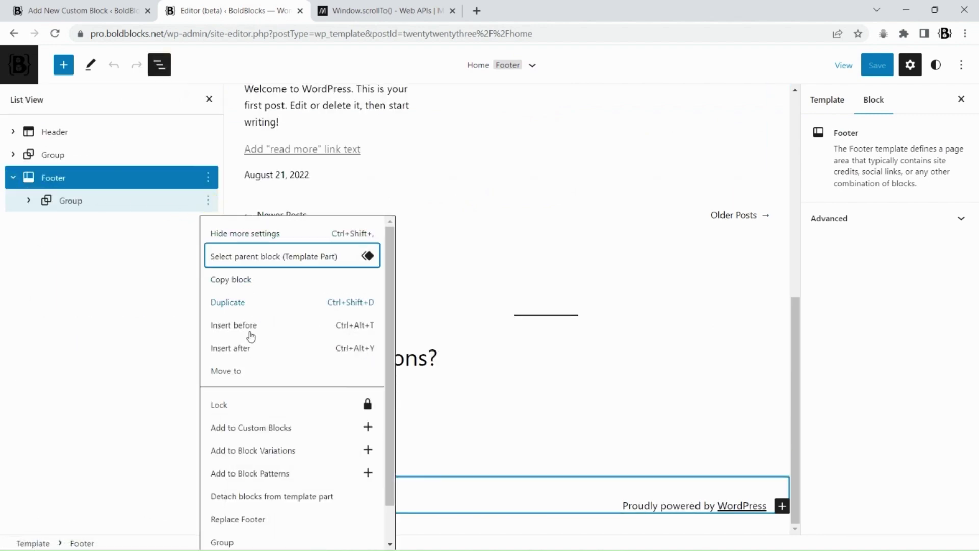
left_click(246, 345)
type("/n")
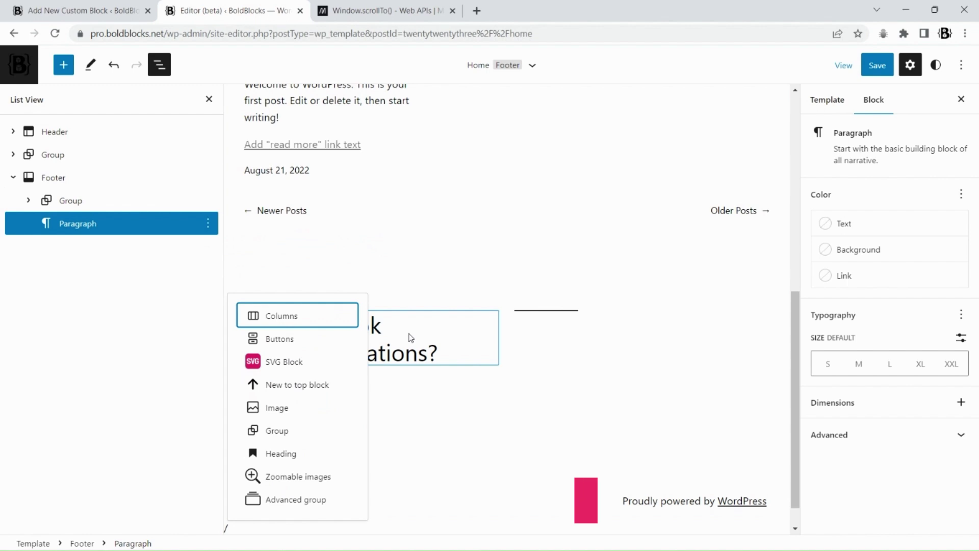
key("Down")
key("Down")
key("Return")
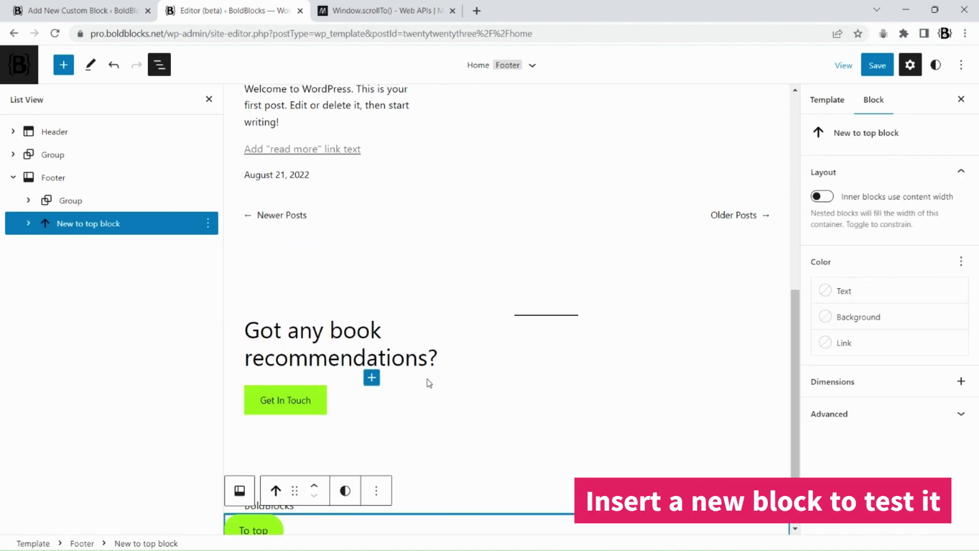
- Back in the custom block's tab, justify the Buttons block's items right and update the custom block
left_click(82, 10)
left_click(293, 343)
key("Escape")
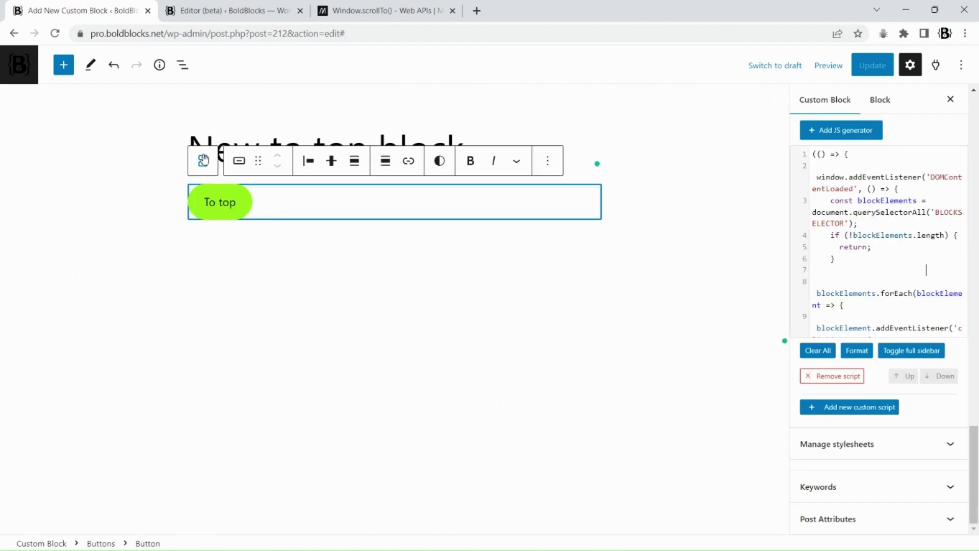
left_click(203, 161)
left_click(235, 160)
left_click(284, 248)
left_click(872, 65)
- Save the template changes in the site editor tab and reload the editor
left_click(229, 10)
left_click(877, 65)
left_click(874, 63)
left_click(55, 33)
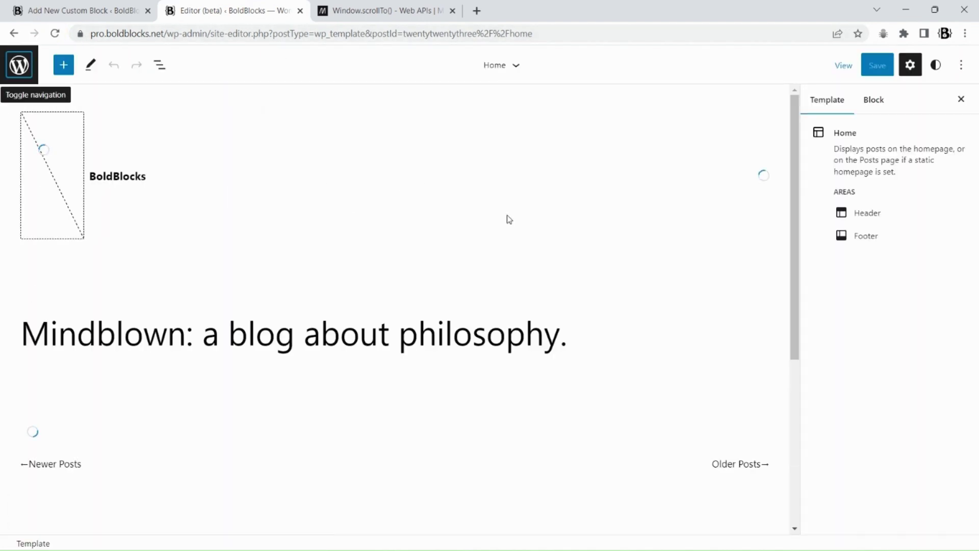
- Justify the Buttons items right in the footer's New to top block and save the template
scroll(509, 219, "down", 10)
left_click(30, 454)
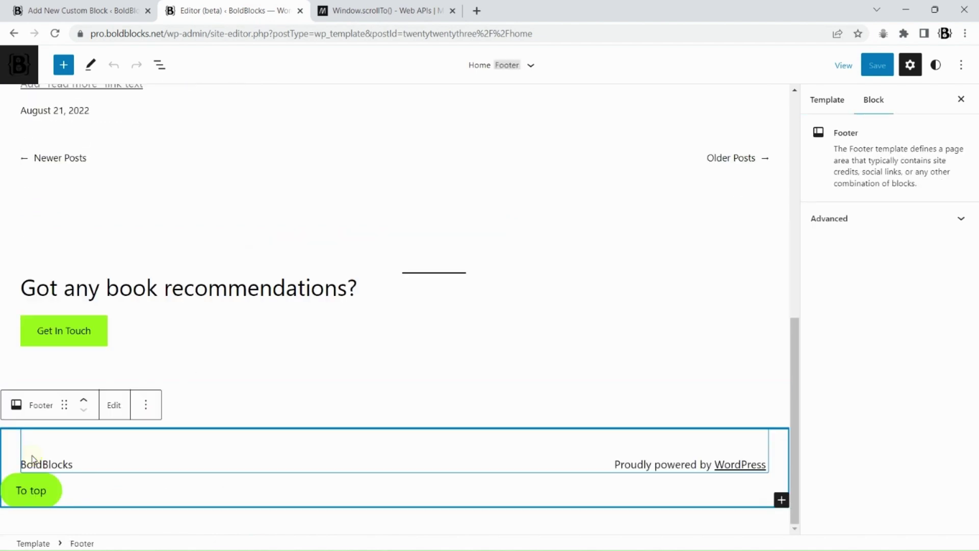
left_click(29, 489)
left_click(15, 451)
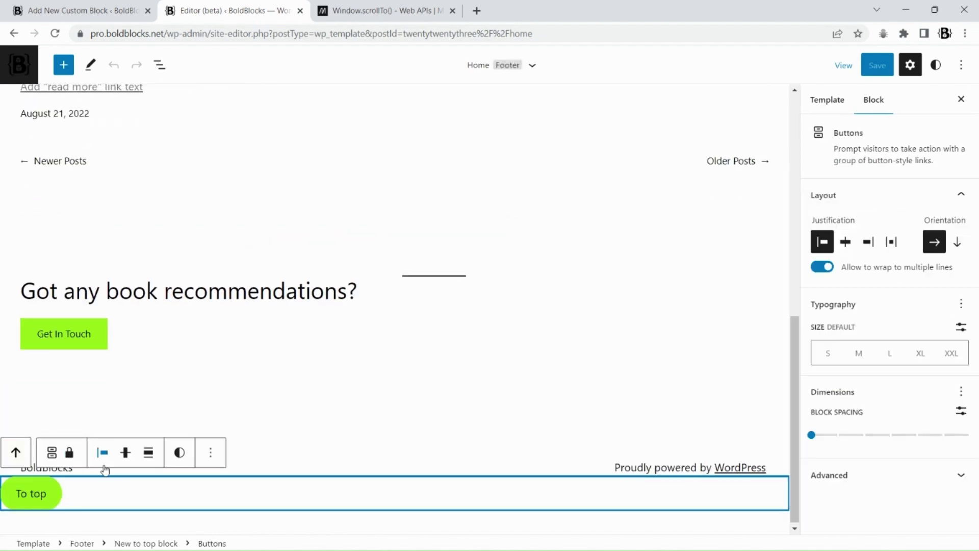
left_click(101, 452)
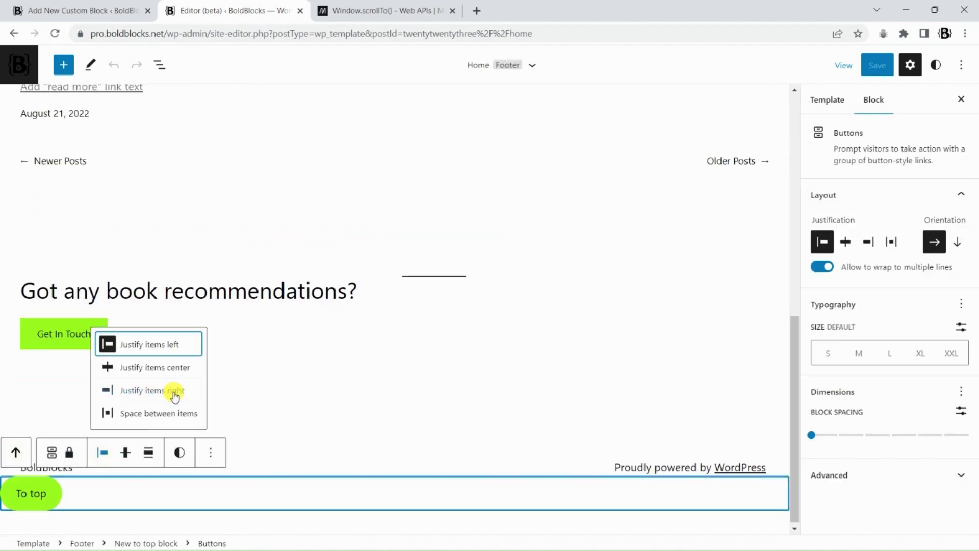
left_click(171, 391)
left_click(862, 69)
left_click(862, 66)
- Open the site's front page in a new tab and test the To top button from the page bottom
left_click(94, 16)
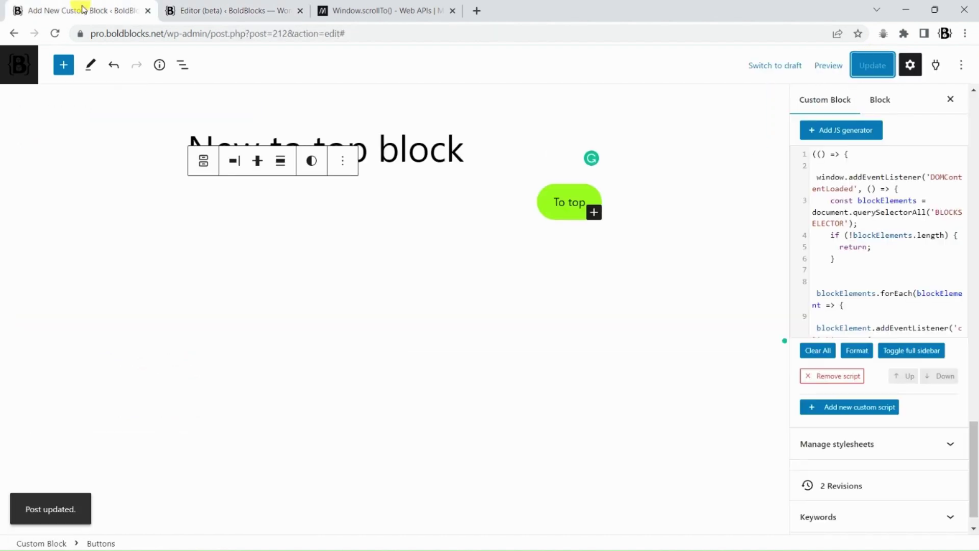
right_click(26, 66)
left_click(88, 75)
left_click(392, 11)
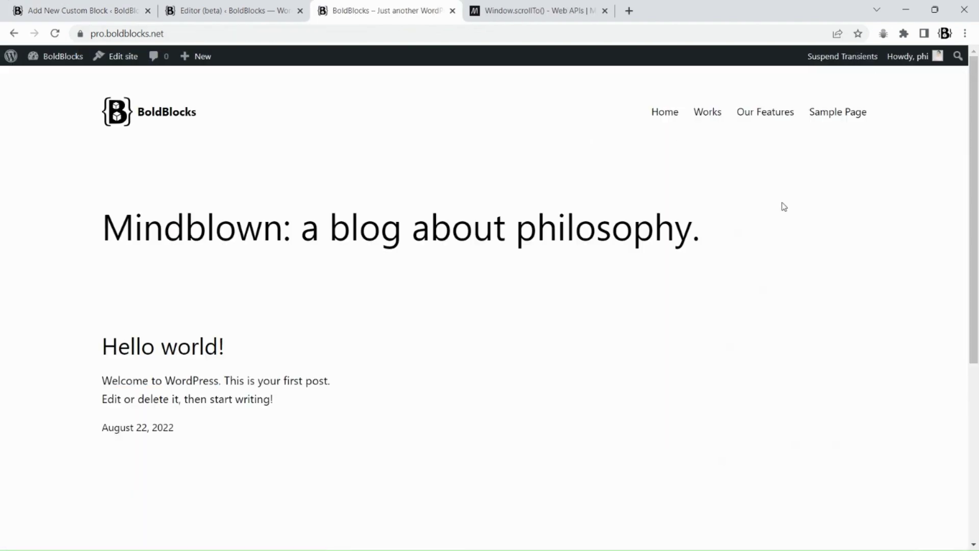
scroll(788, 235, "down", 5)
left_click(949, 505)
scroll(901, 465, "down", 5)
left_click(936, 504)
- In the custom block's tab, link the To top button to #
left_click(230, 10)
left_click(77, 10)
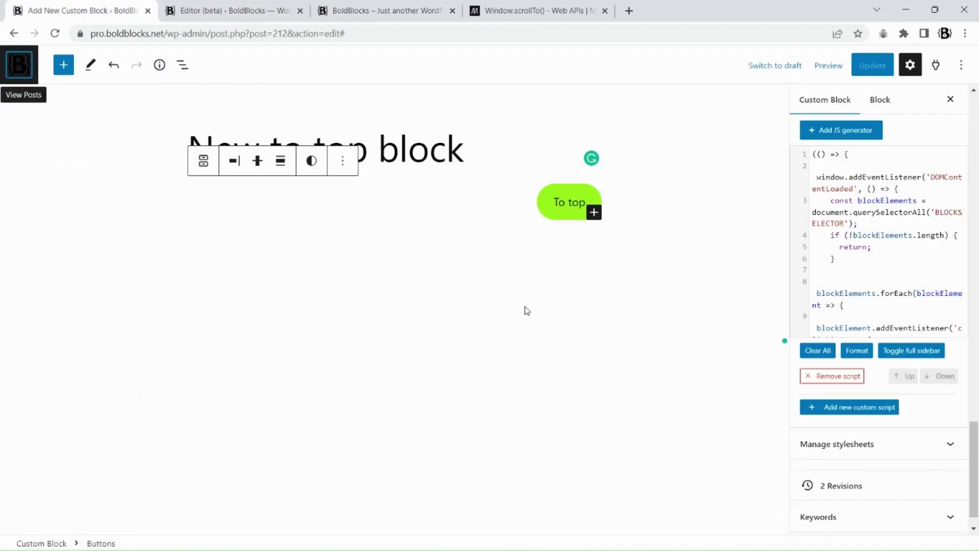
left_click(568, 201)
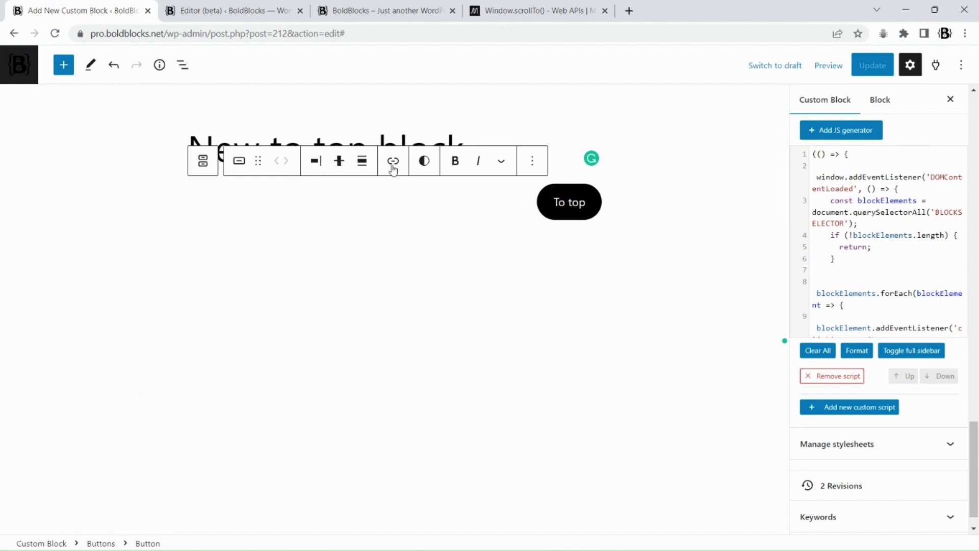
left_click(392, 160)
type("#")
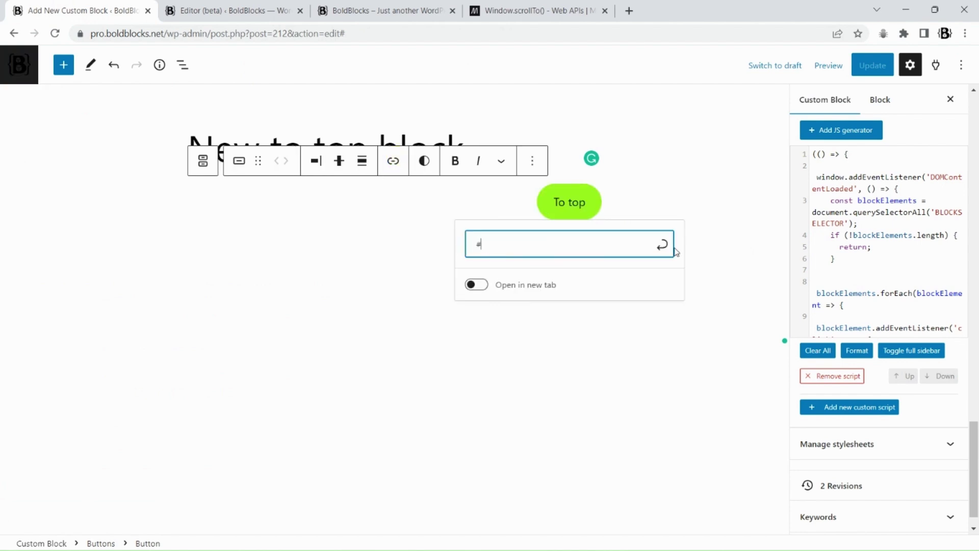
key("Return")
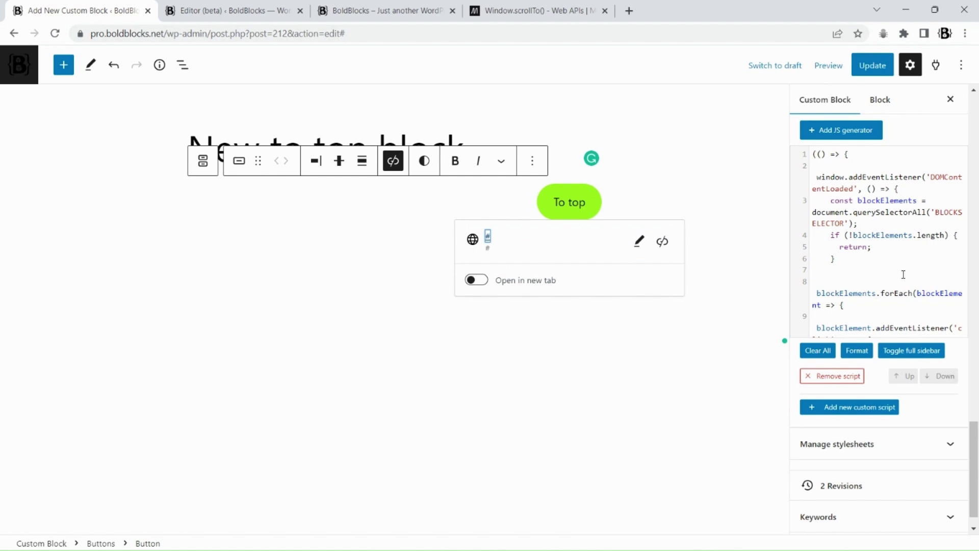
- Add a custom CSS snippet to the block's stylesheets with the handle new-top
scroll(943, 409, "down", 1)
left_click(946, 411)
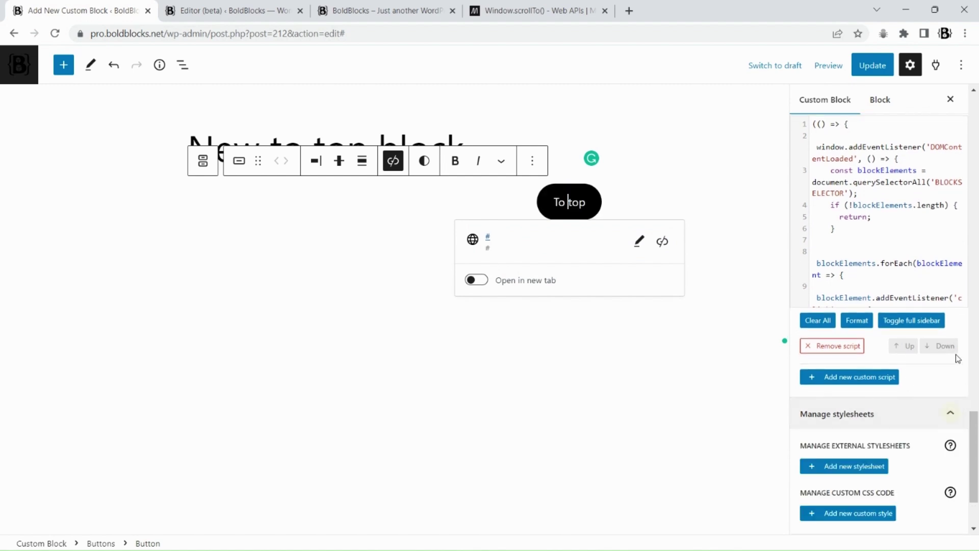
scroll(864, 400, "down", 2)
left_click(854, 411)
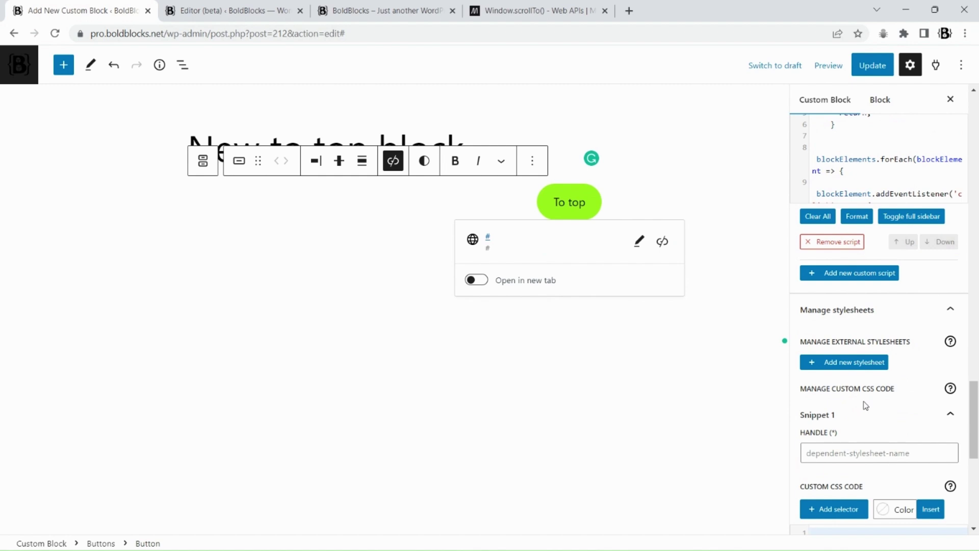
scroll(866, 405, "down", 5)
scroll(862, 357, "up", 3)
left_click(834, 282)
type("new-top")
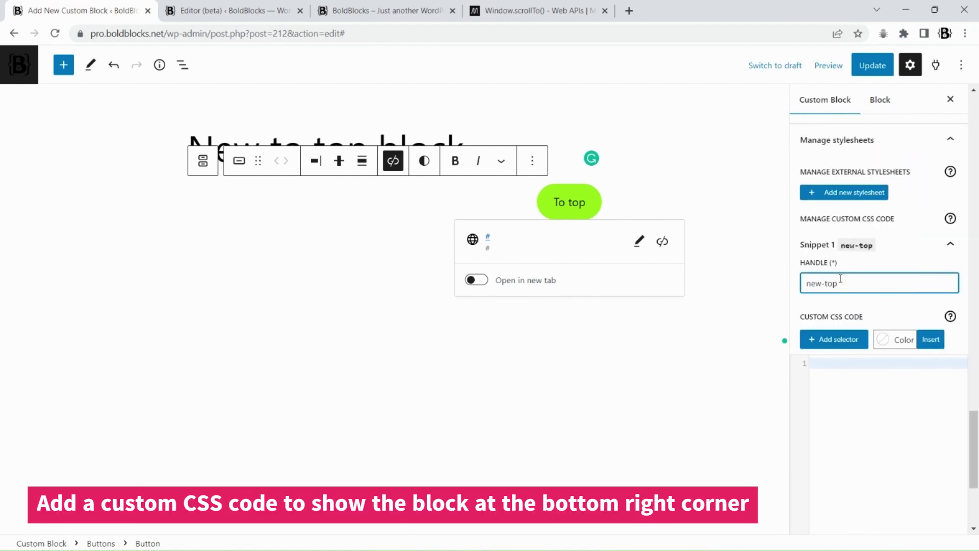
- Add an external stylesheet entry that reuses the CSS snippet's handle, new-top
left_click_drag(840, 280, 799, 282)
key("ctrl+c")
left_click(861, 193)
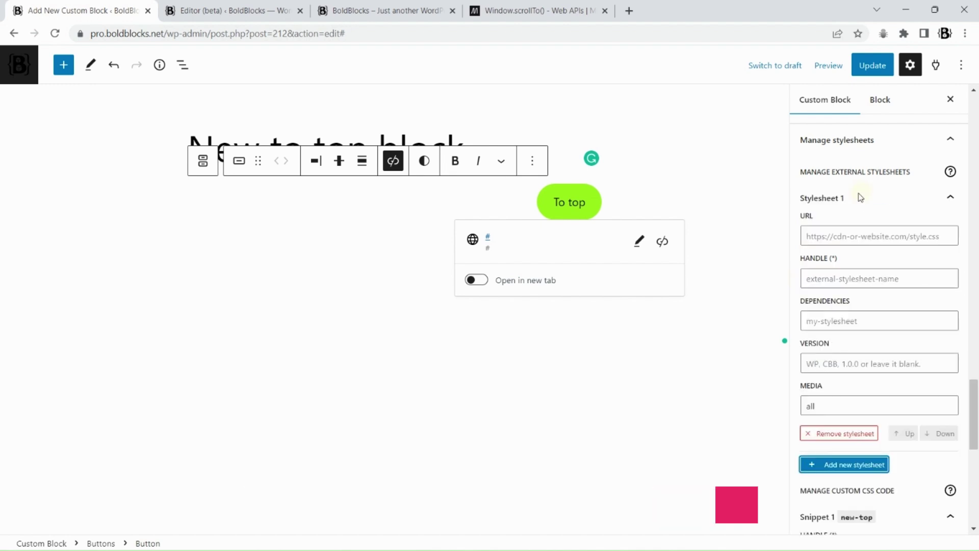
left_click(834, 278)
key("ctrl+v")
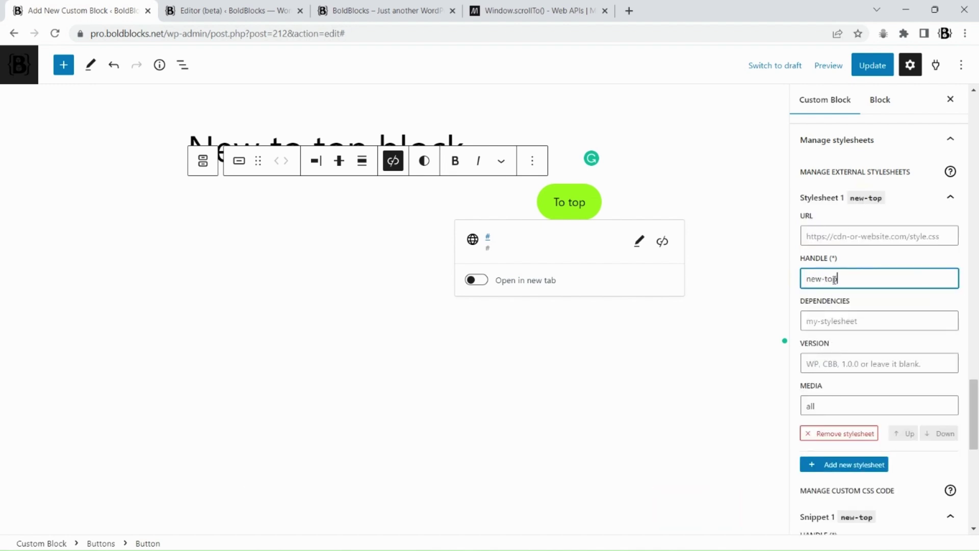
left_click(947, 201)
- In the new-top CSS snippet, insert a selector rule with position: fixed, bottom: 0 and right: 0
scroll(887, 246, "down", 3)
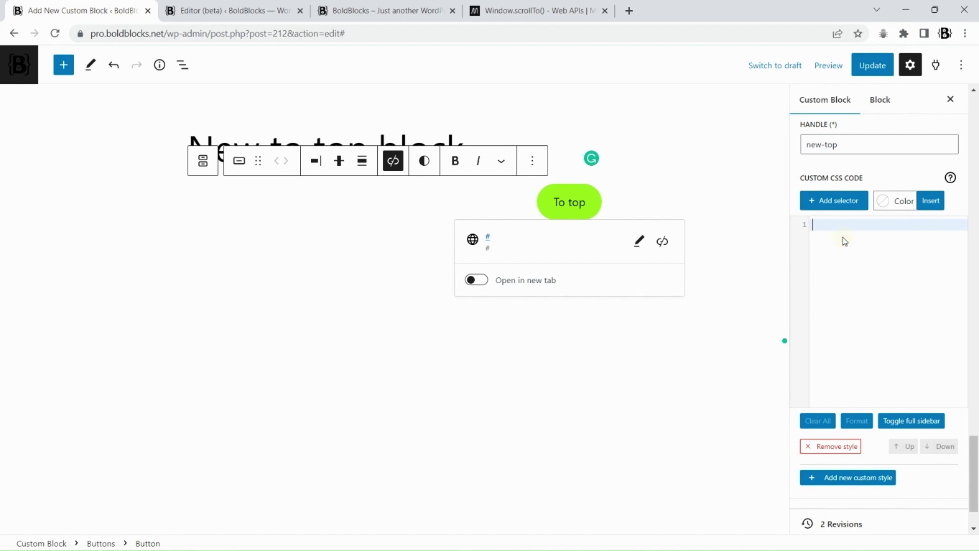
left_click(838, 205)
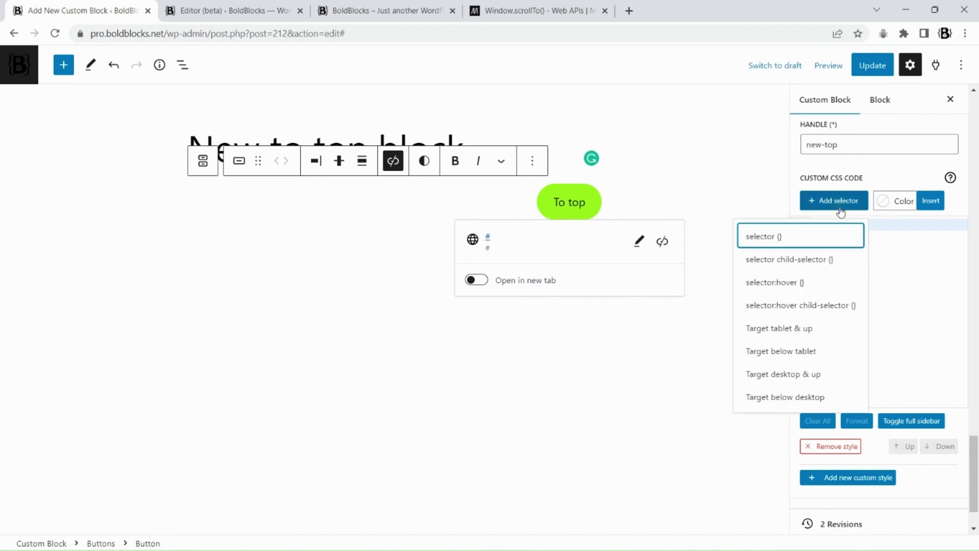
left_click(777, 235)
type("position")
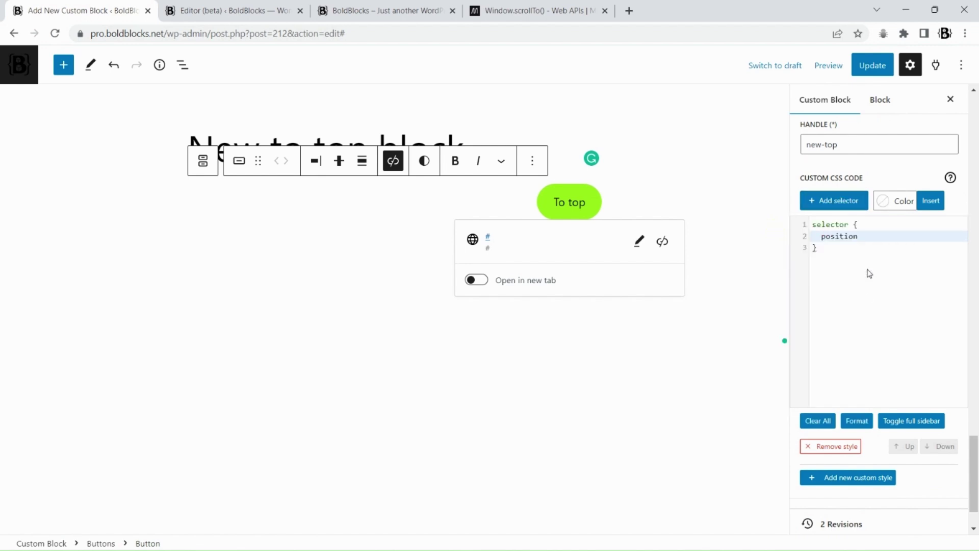
type(": fixed;")
key("Return")
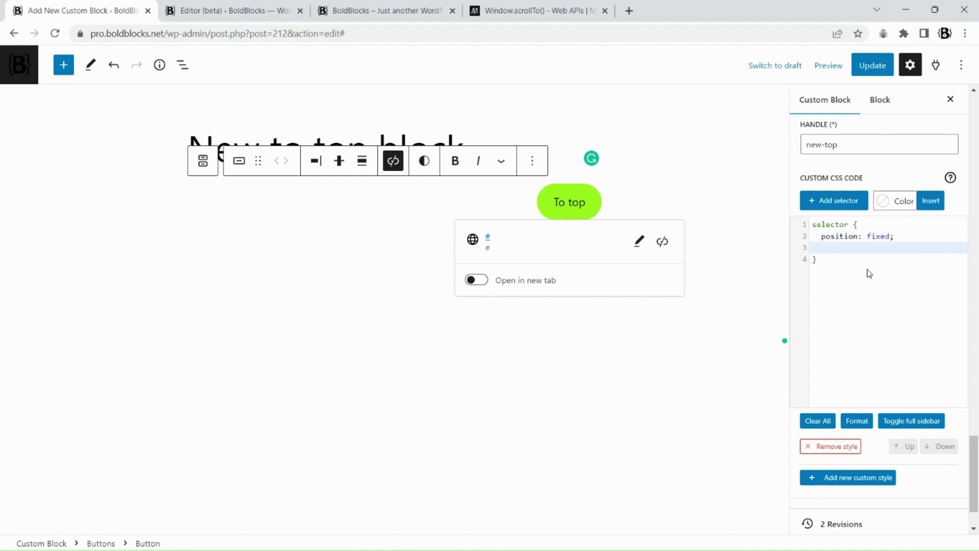
type("bott")
type("om:")
type("right: 0;")
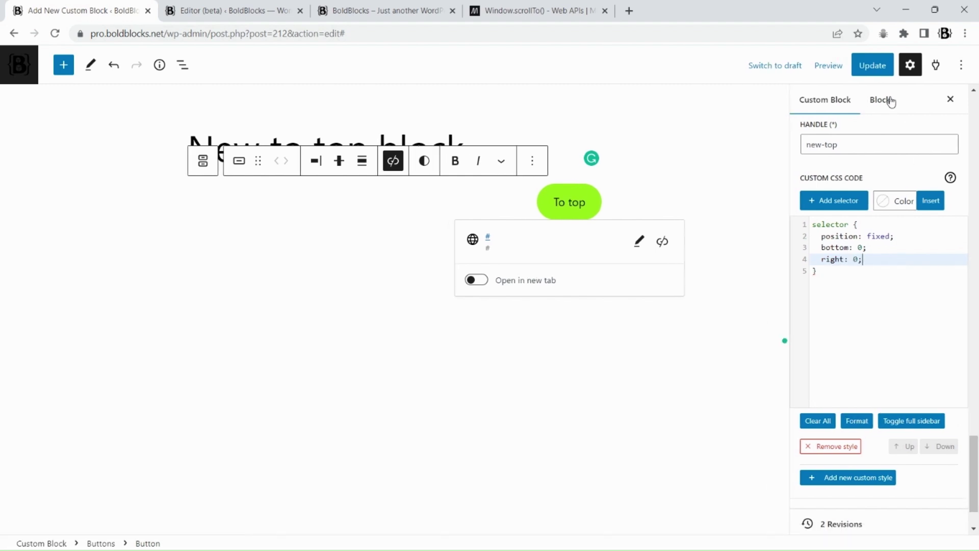
- Update the custom block, then reload the front page and check the To top button's position while scrolling
left_click(873, 65)
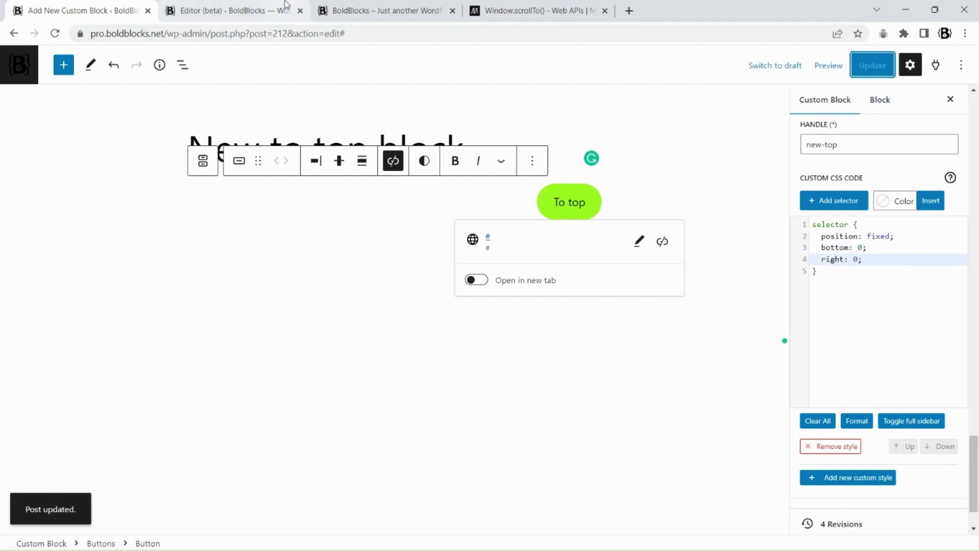
left_click(357, 10)
left_click(55, 33)
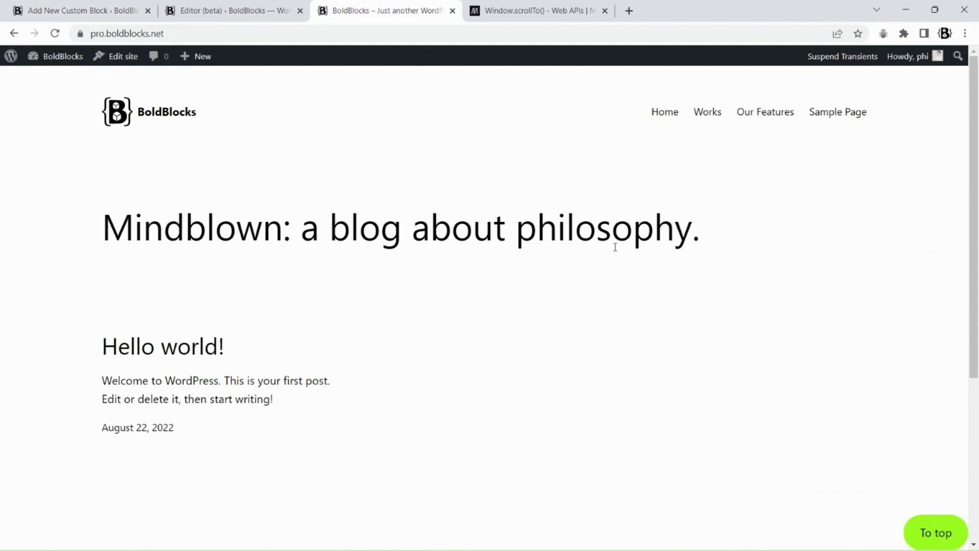
scroll(615, 246, "down", 5)
- In the site editor tab, select the footer's New to top block and check its Dimensions options
left_click(229, 10)
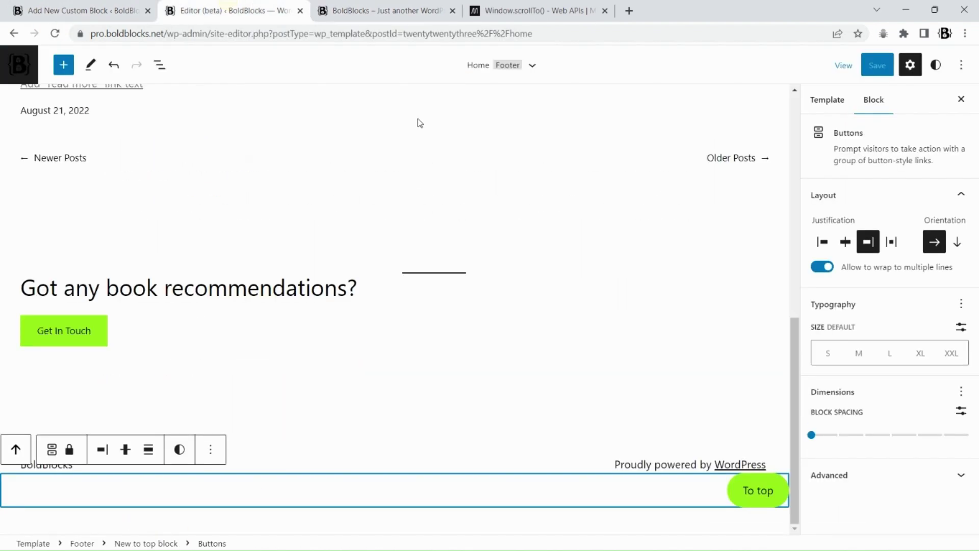
left_click(82, 10)
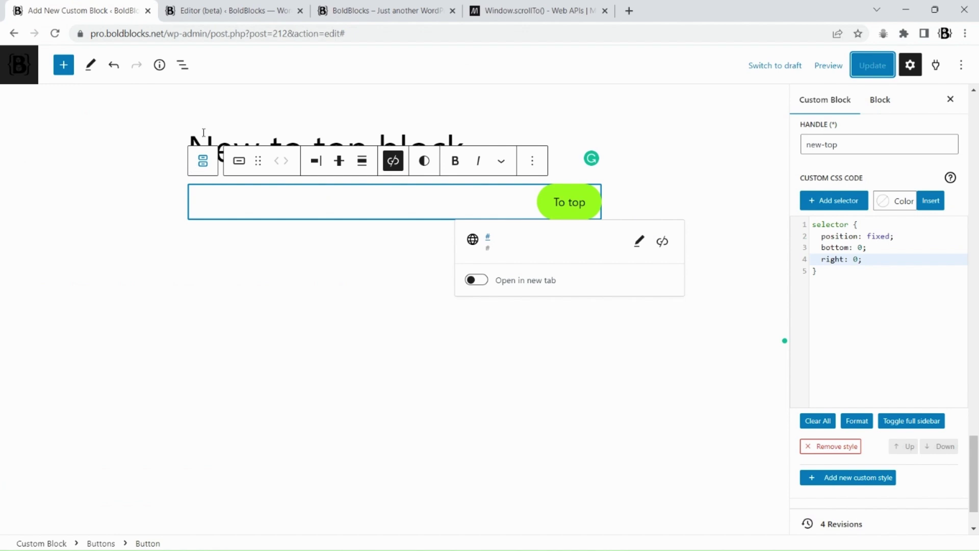
left_click(218, 10)
left_click(15, 448)
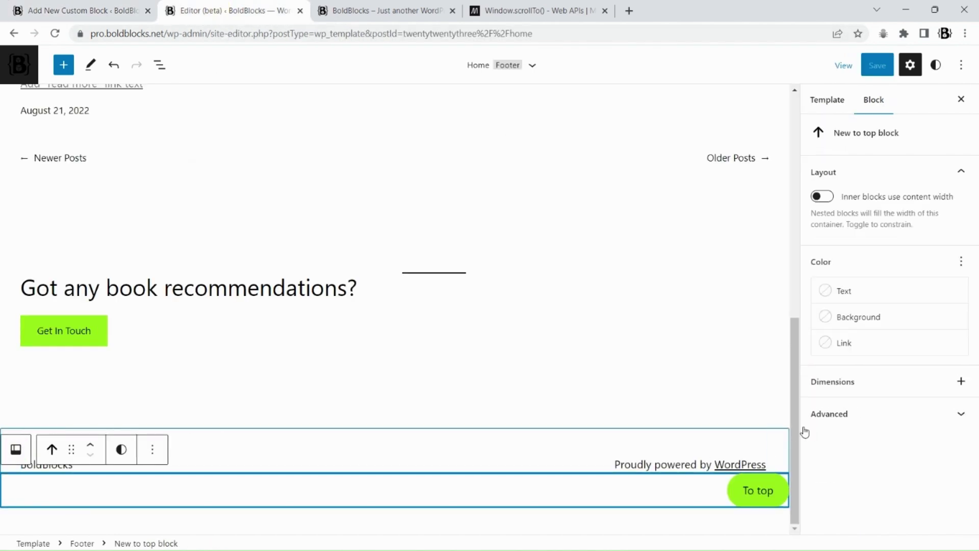
left_click(960, 383)
left_click(959, 382)
- Back in the custom block's tab, enable the Spacing support feature and update the block
left_click(82, 6)
scroll(880, 306, "up", 15)
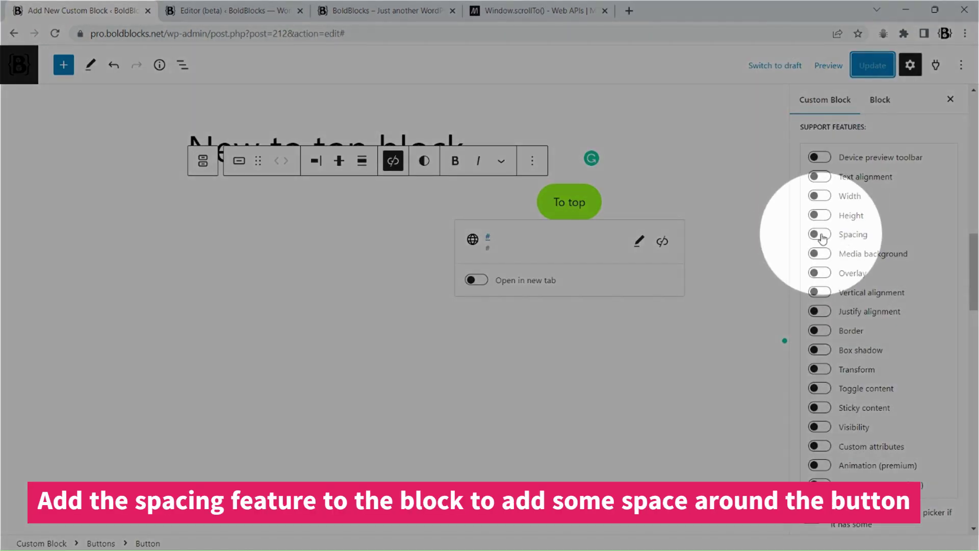
left_click(816, 234)
left_click(873, 65)
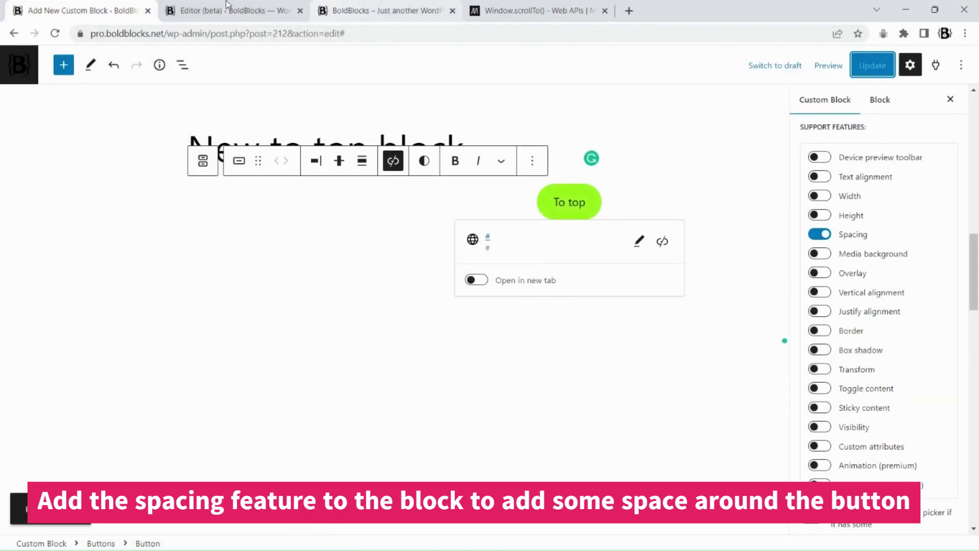
- Reload the site editor and select the New to top block in the footer
left_click(232, 10)
left_click(55, 34)
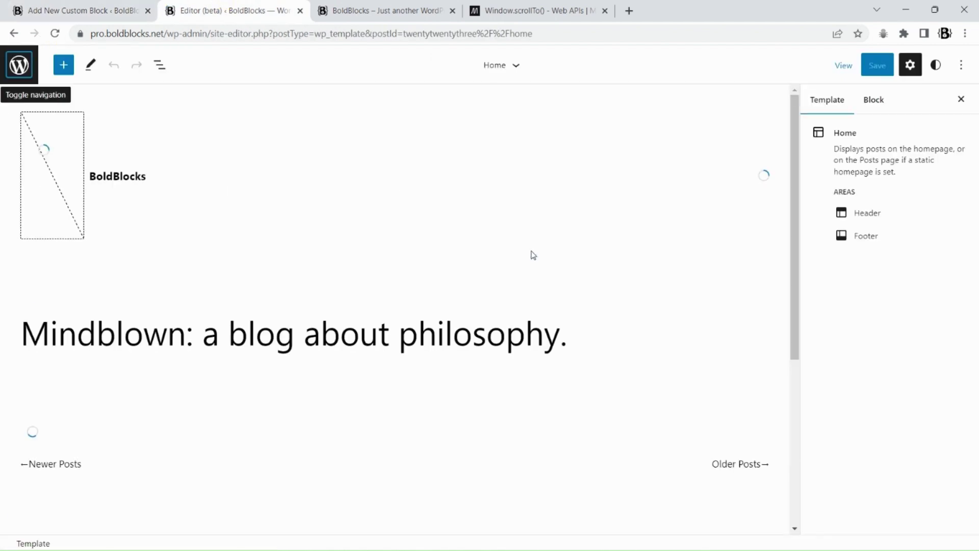
scroll(649, 320, "down", 10)
left_click(756, 515)
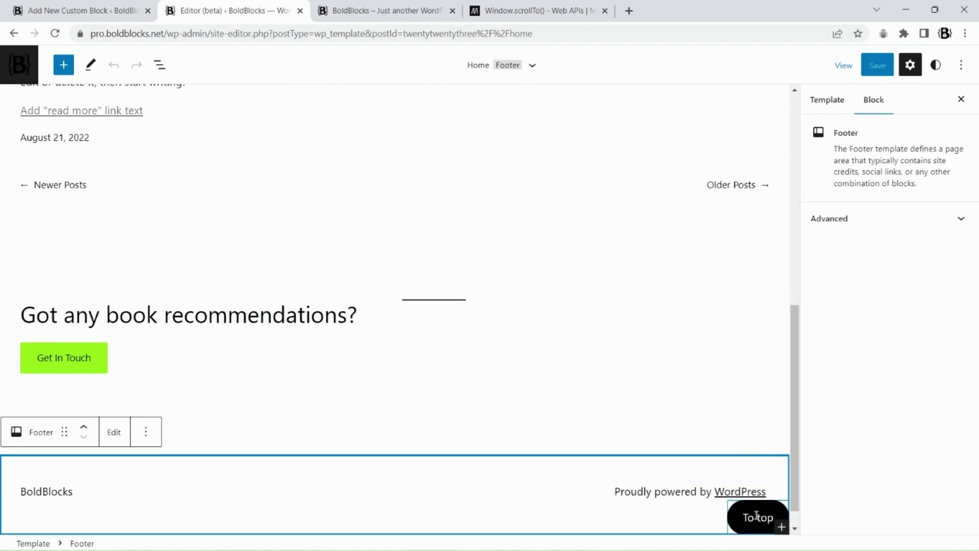
left_click(757, 517)
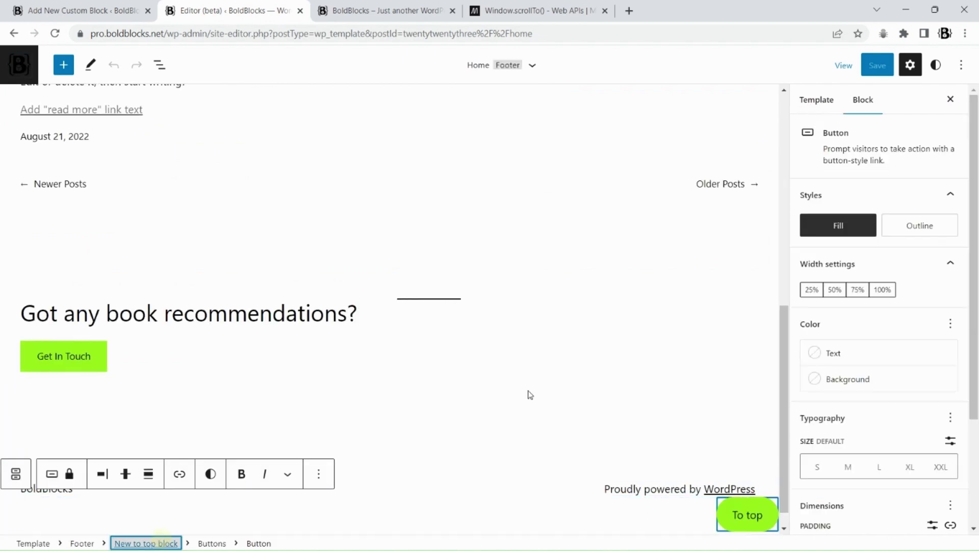
left_click(146, 543)
- Set the New to top block's margin to 1 rem on all sides and save the template
left_click(962, 262)
left_click(847, 383)
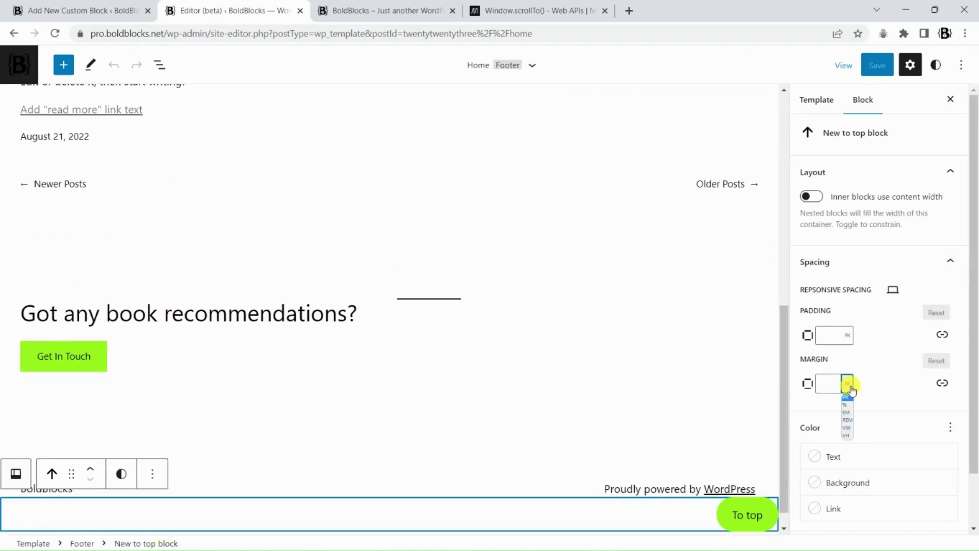
left_click(847, 420)
left_click(823, 383)
type("1")
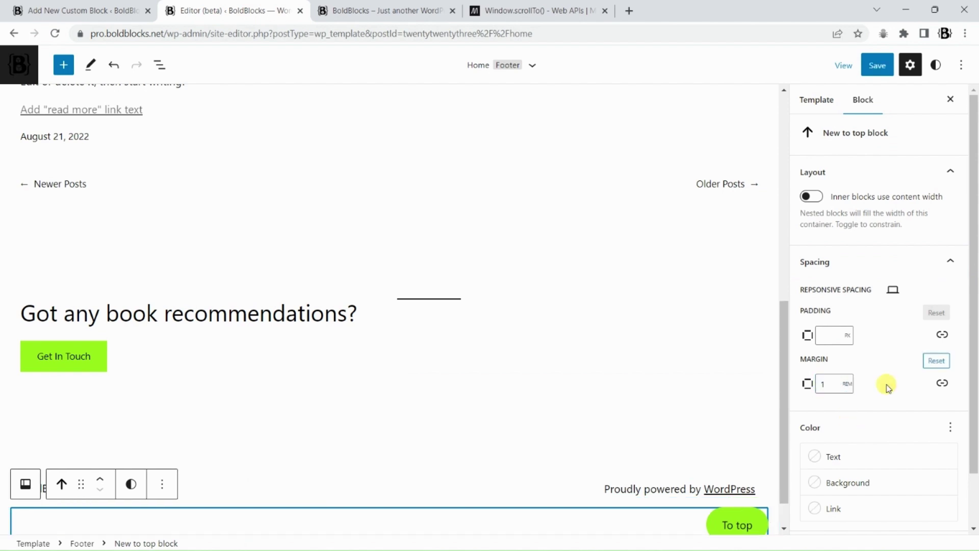
scroll(752, 370, "down", 2)
left_click(879, 73)
left_click(847, 62)
- Reload the front page and test the To top button after scrolling down
left_click(384, 11)
left_click(55, 34)
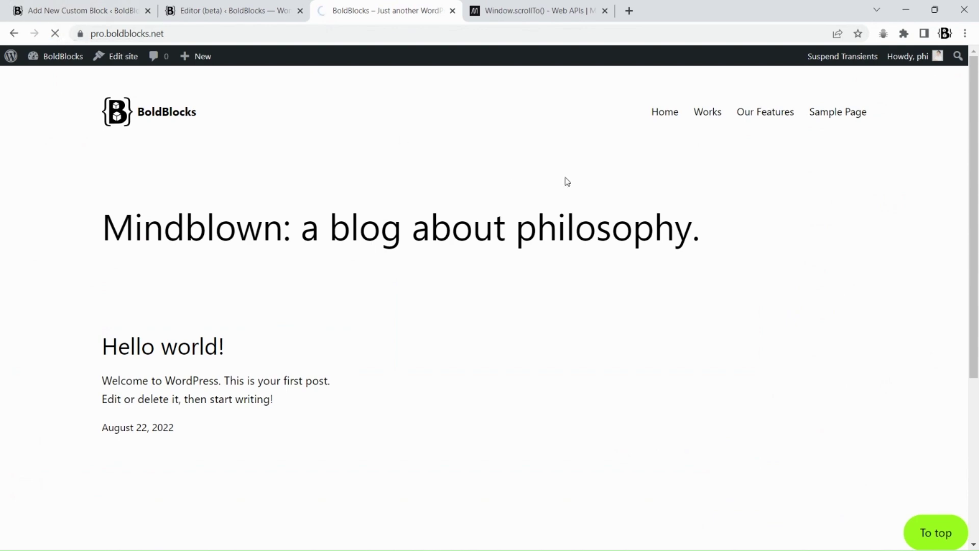
scroll(574, 192, "down", 5)
left_click(937, 532)
scroll(782, 409, "down", 5)
left_click(911, 522)
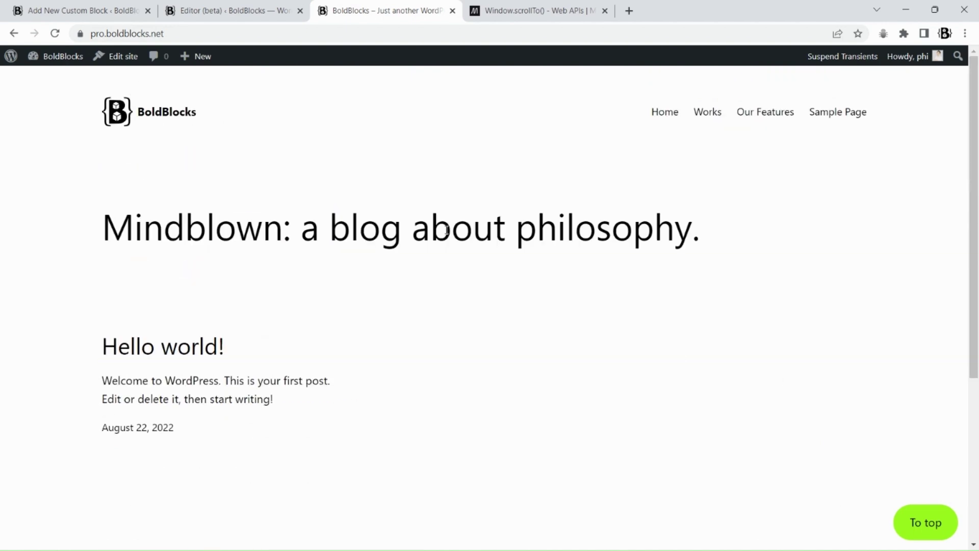
- Return to the custom block's tab and enable the Custom attributes support feature
left_click(206, 7)
left_click(100, 8)
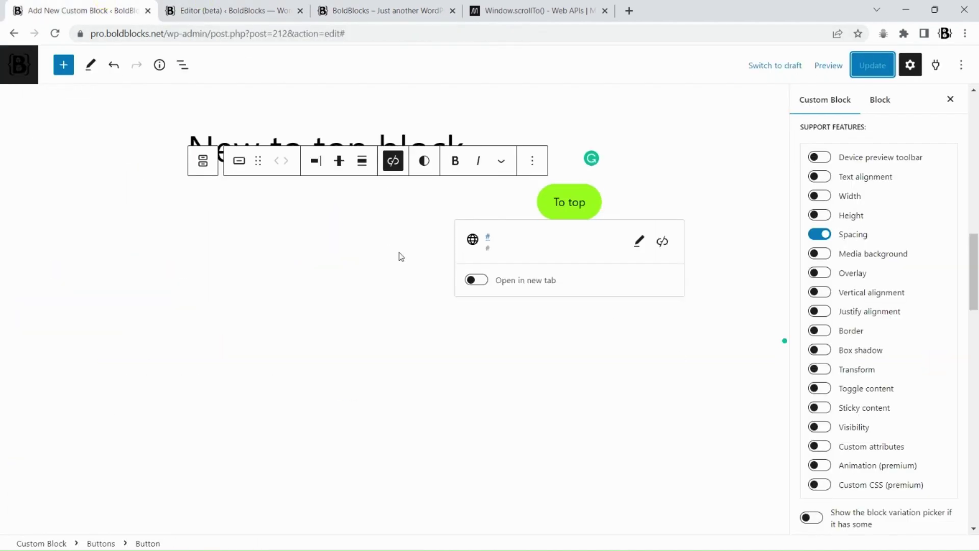
scroll(956, 302, "down", 10)
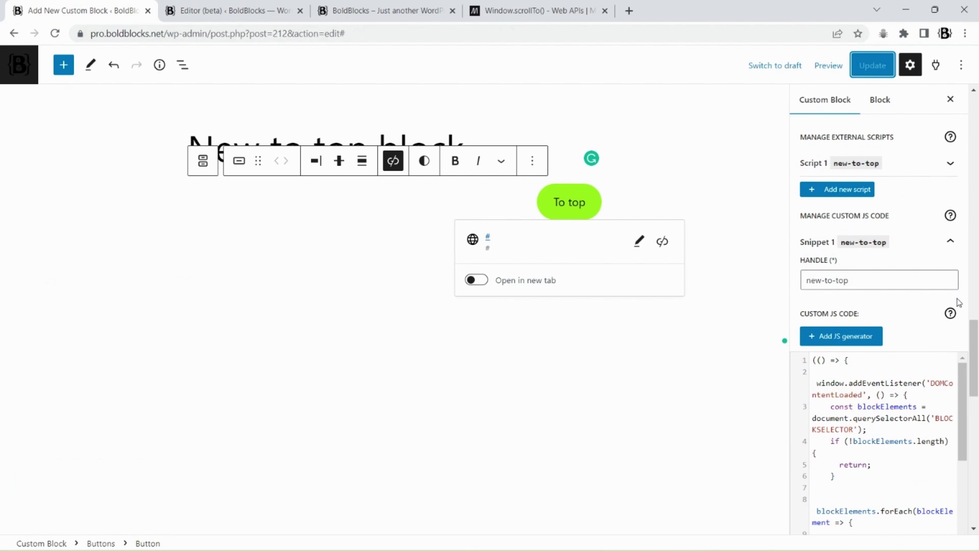
scroll(957, 302, "up", 3)
scroll(948, 304, "up", 3)
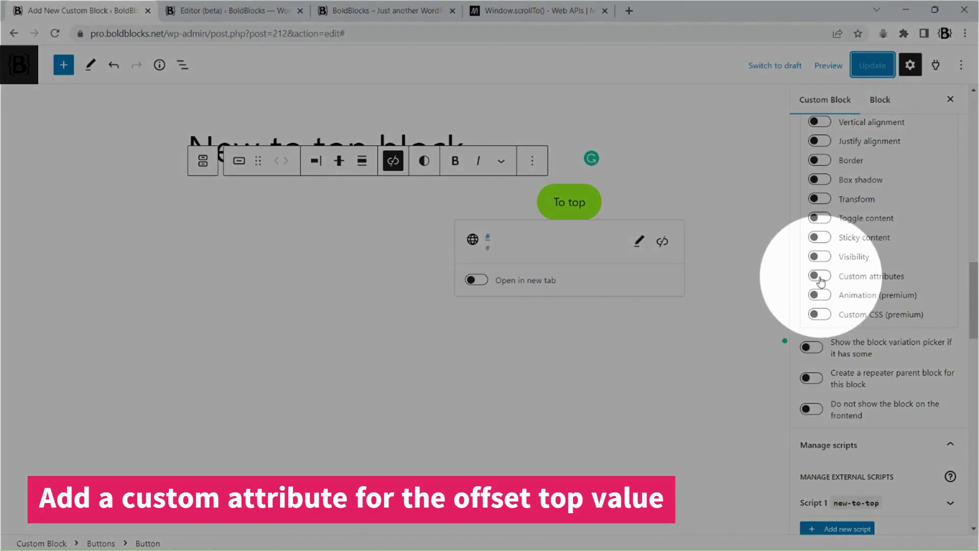
left_click(856, 278)
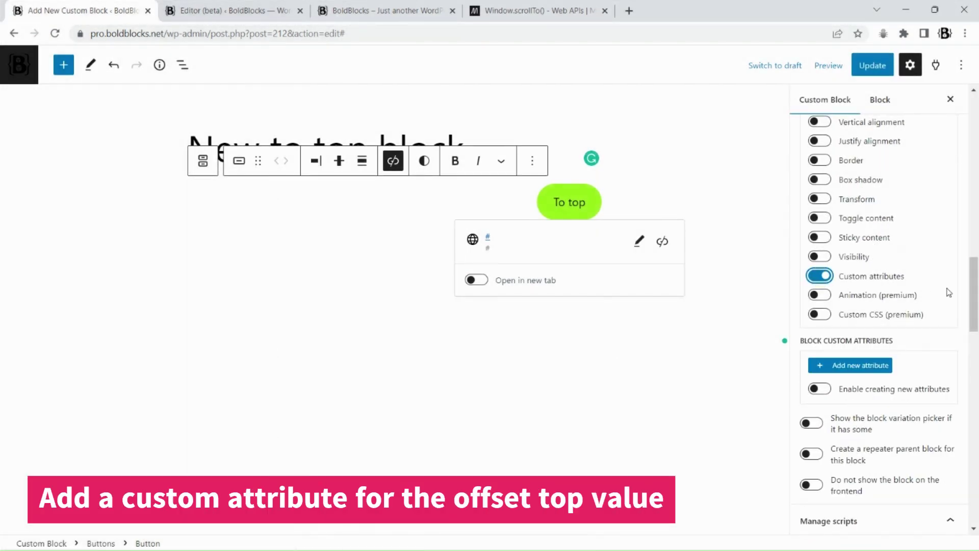
- Add a custom data attribute named offset-top with data type Number and label "Offset top (in px)"
scroll(949, 292, "down", 3)
left_click(857, 197)
left_click(859, 283)
type("offset-top")
left_click(848, 370)
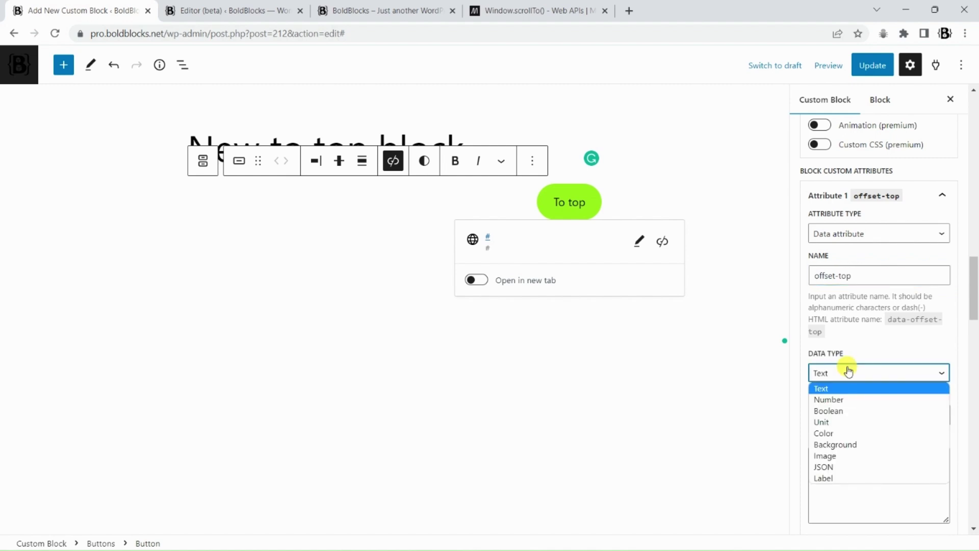
left_click(834, 397)
left_click(833, 414)
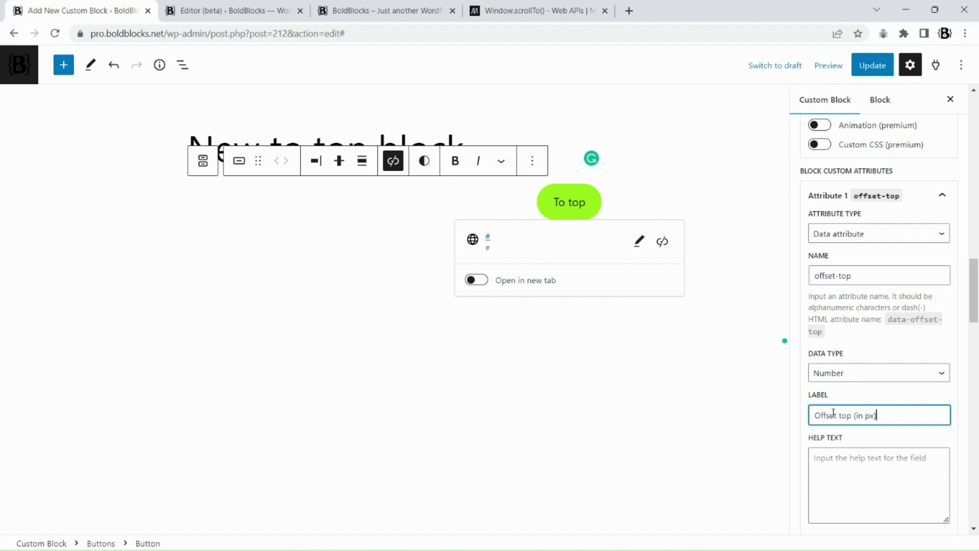
- Give the offset-top attribute the help text "The scroll dimension after which the "back to top" button is shown" and value 100, and update the block
left_click(886, 474)
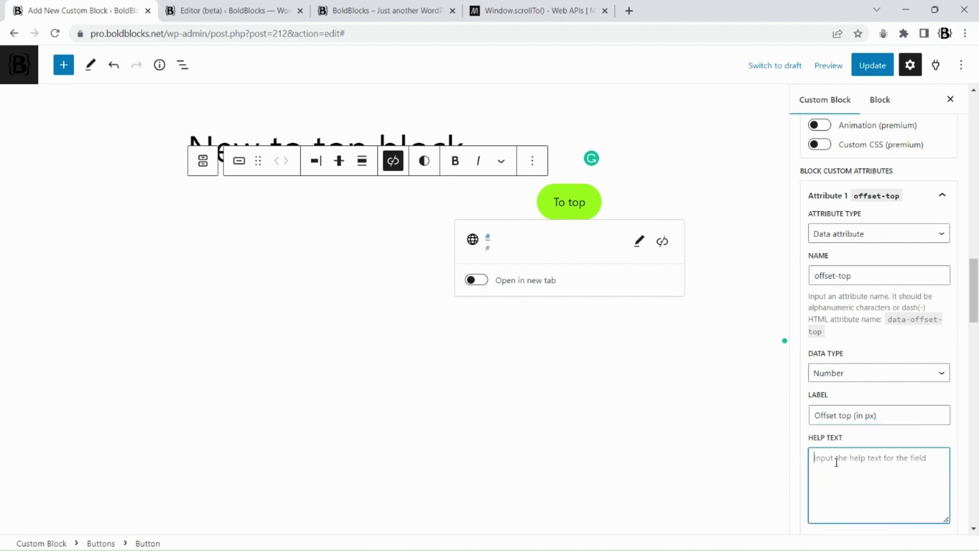
type("The scroll dimension after which the \"back to top\" button is shown")
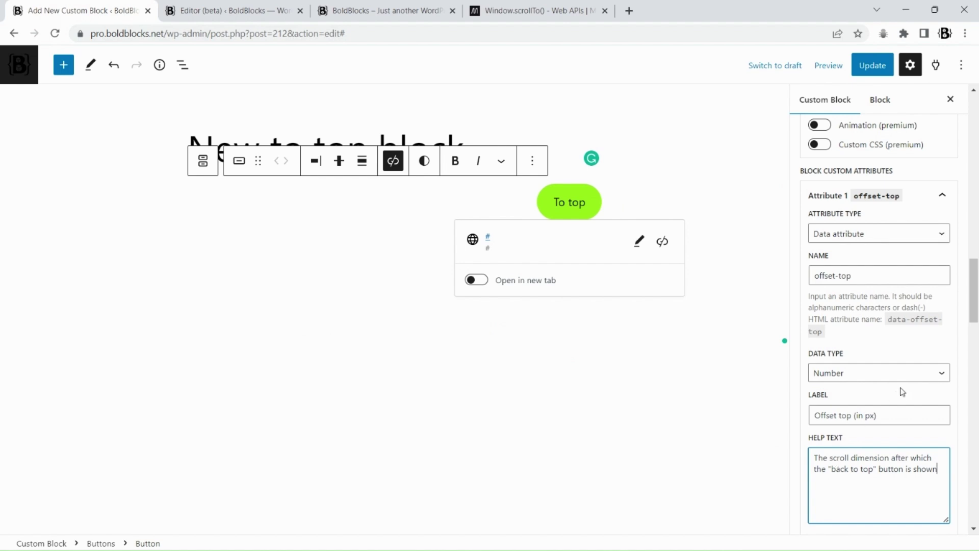
scroll(897, 396, "down", 3)
left_click(831, 386)
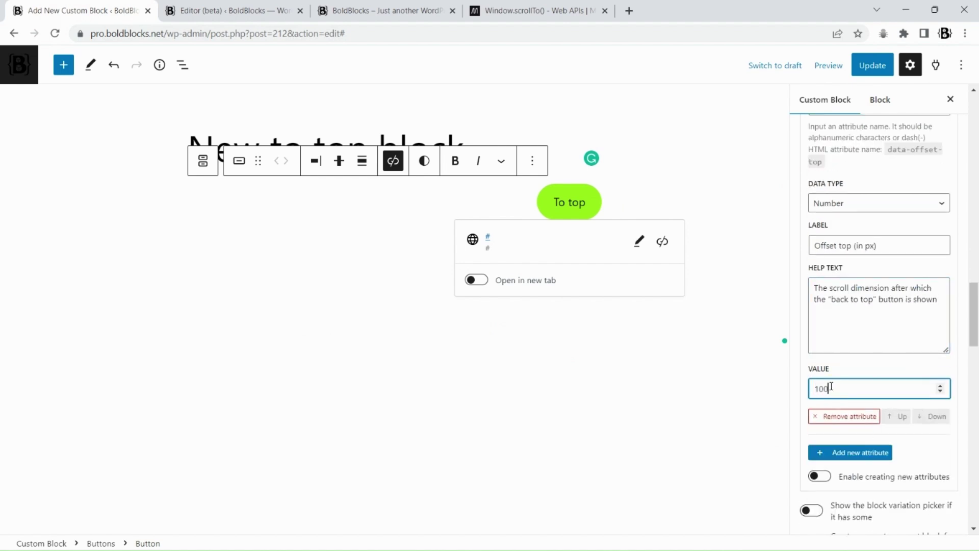
left_click(871, 67)
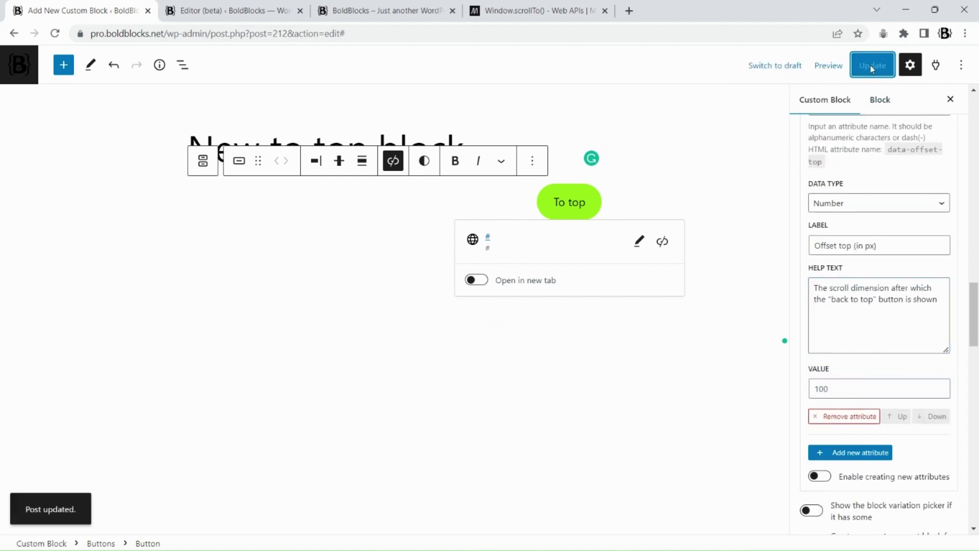
- Reload the site editor to save the Home template with the updated block, and return to the front page
left_click(232, 10)
left_click(55, 33)
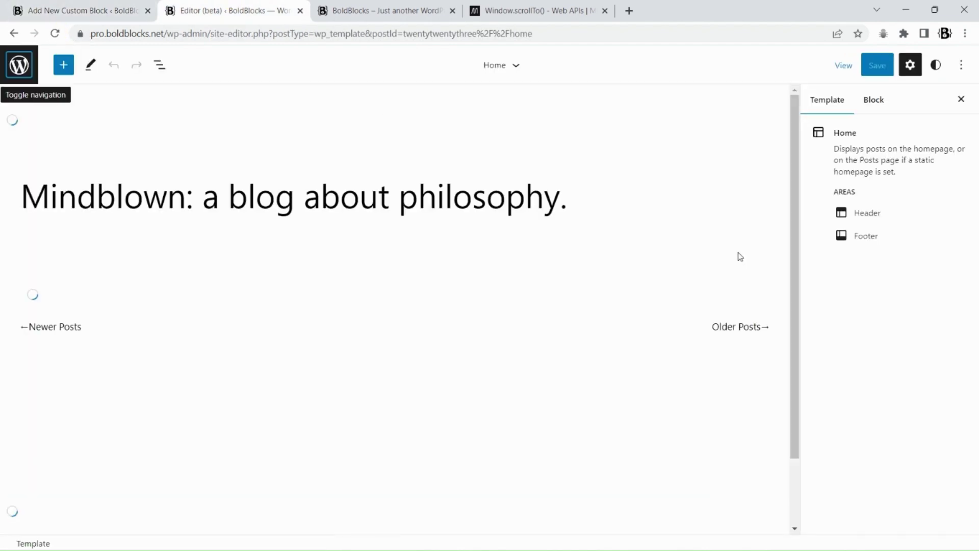
left_click(877, 65)
left_click(844, 65)
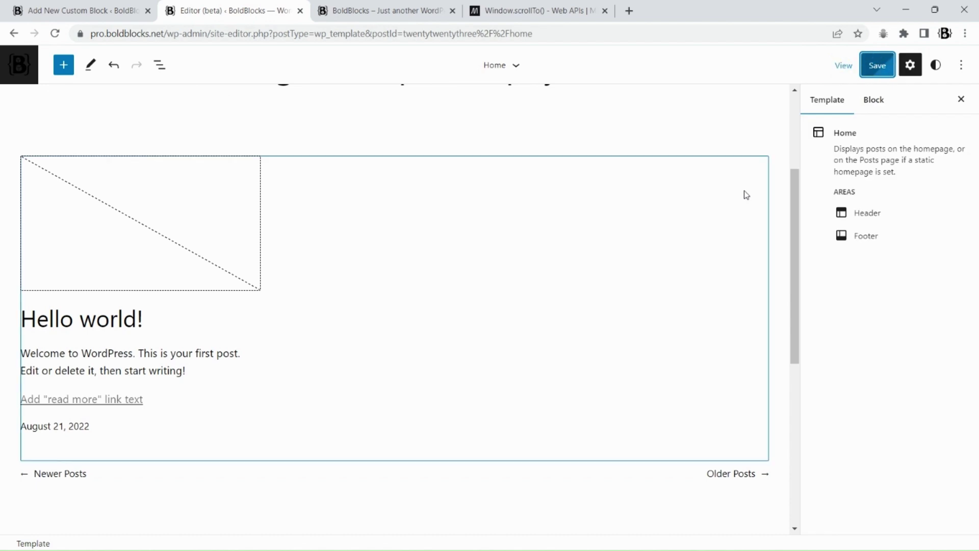
scroll(743, 204, "down", 7)
left_click(382, 10)
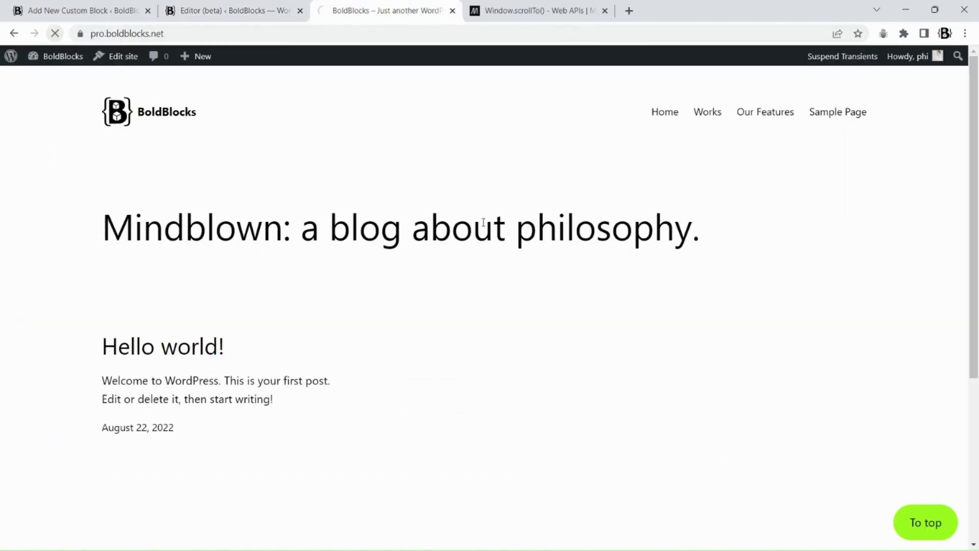
- Inspect the To top button on the front page and select its New to top block container in the element tree
scroll(751, 294, "down", 3)
right_click(926, 523)
left_click(805, 516)
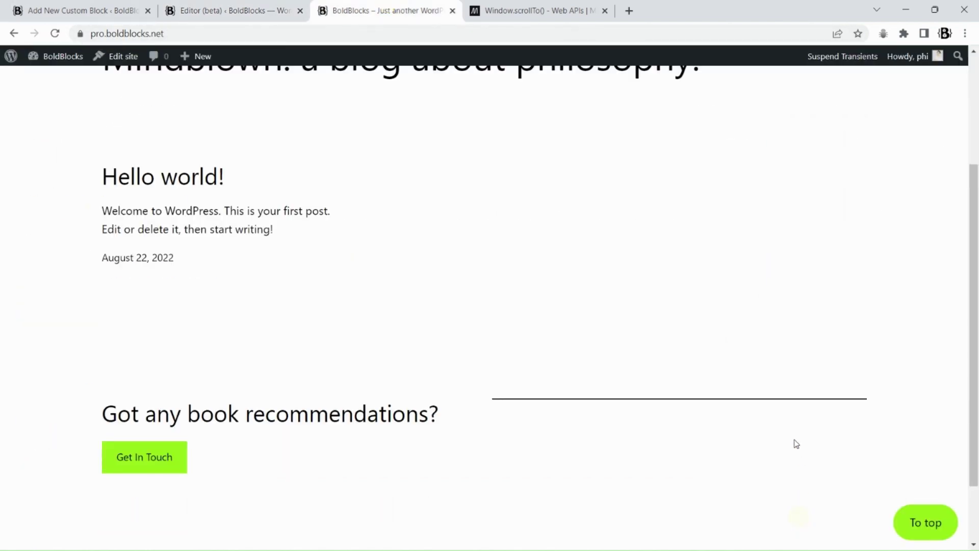
left_click_drag(783, 494, 809, 291)
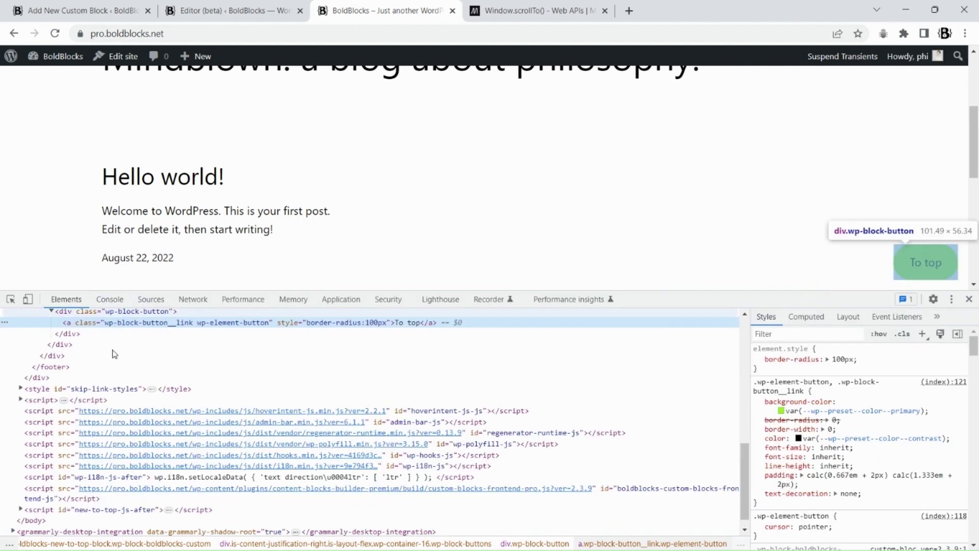
scroll(742, 314, "up", 3)
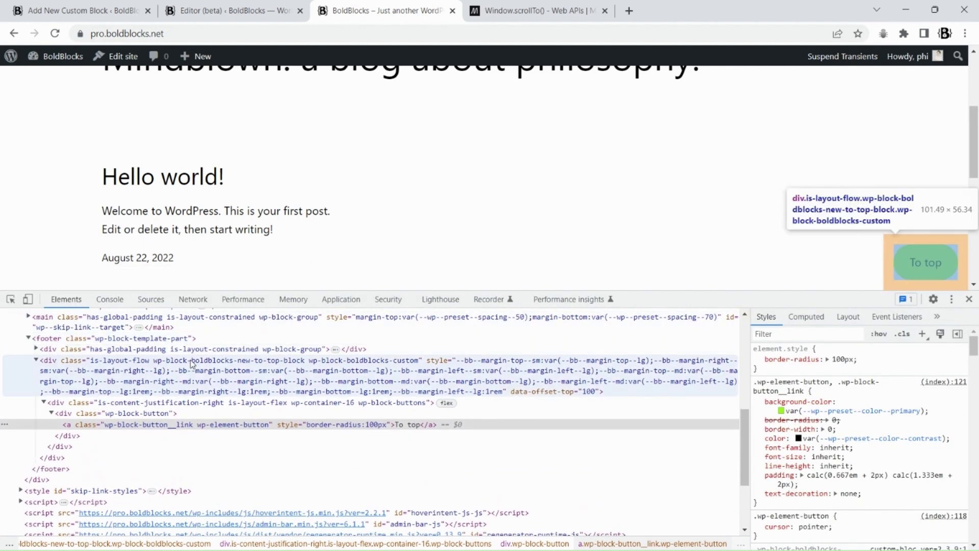
left_click(193, 363)
- Evaluate $0.dataset in the console, examine the expanded result and close the developer tools
left_click(107, 300)
type("$0.dataset")
key("Return")
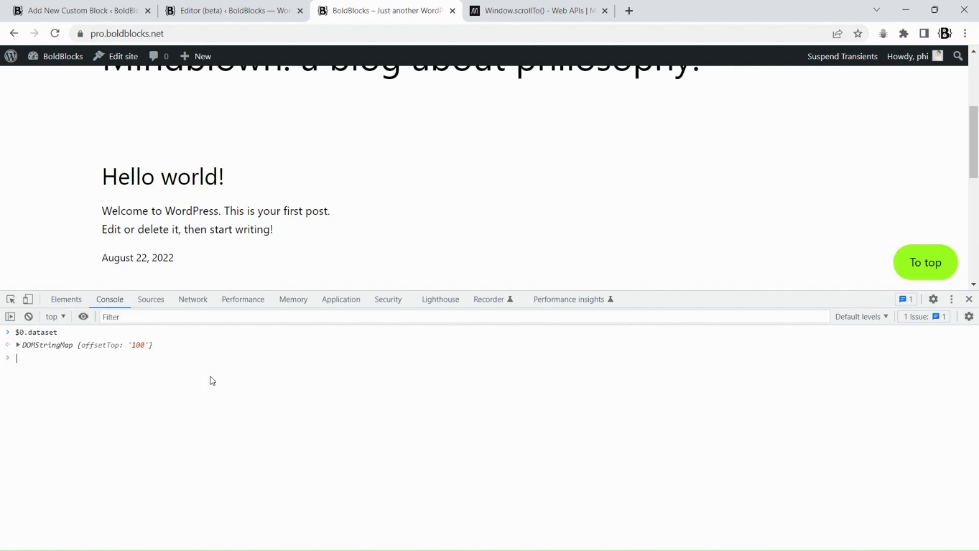
left_click(19, 346)
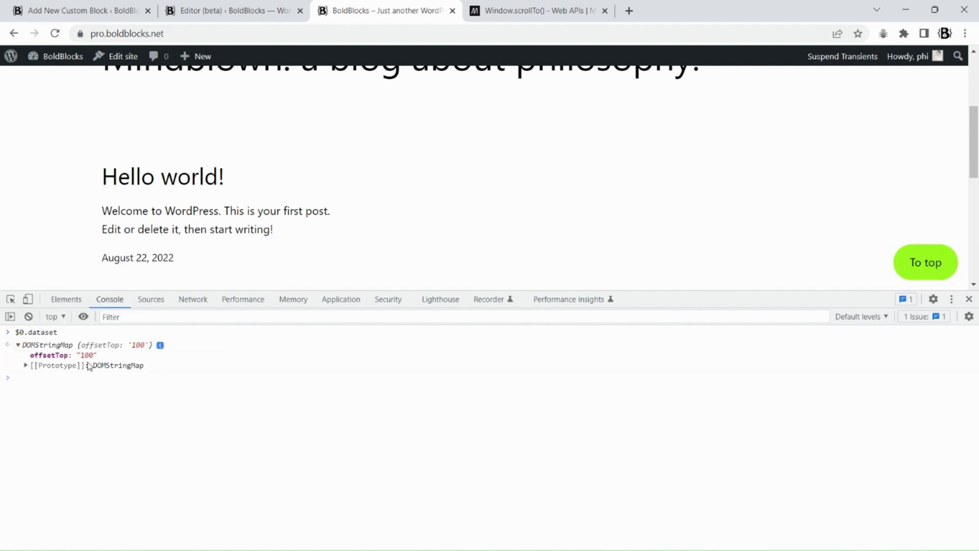
left_click(968, 298)
- Return to the custom block's tab and open its custom JS code in the full-screen editor
left_click(65, 9)
scroll(977, 319, "down", 1)
scroll(976, 319, "down", 10)
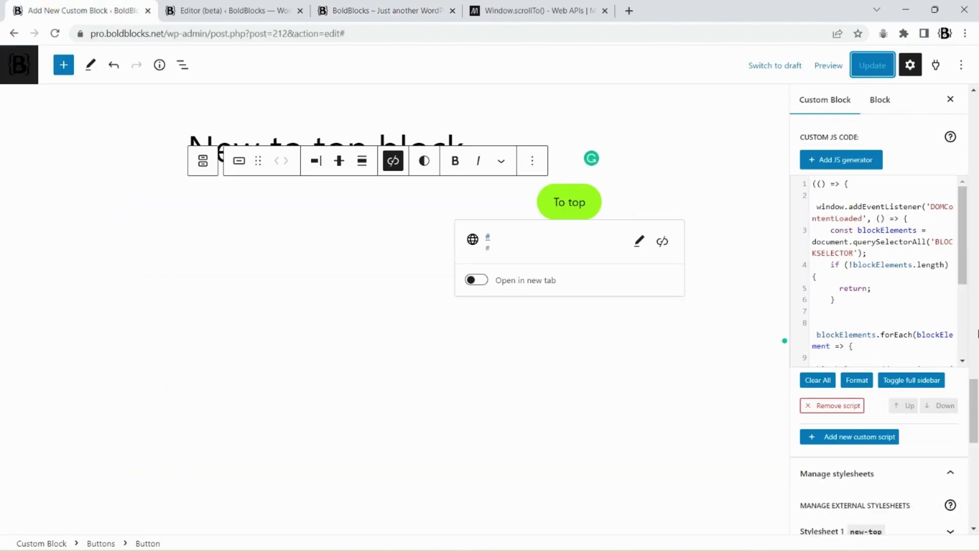
left_click(883, 251)
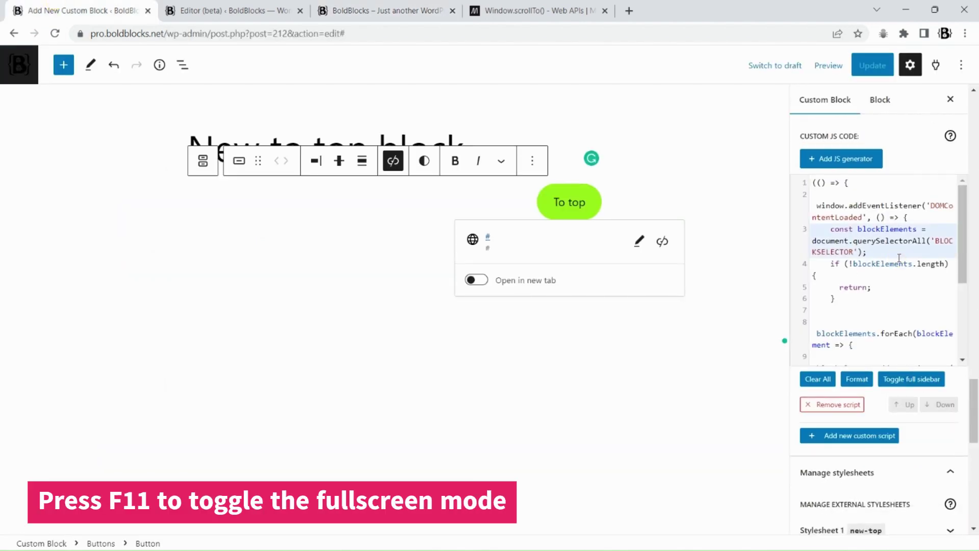
key("F11")
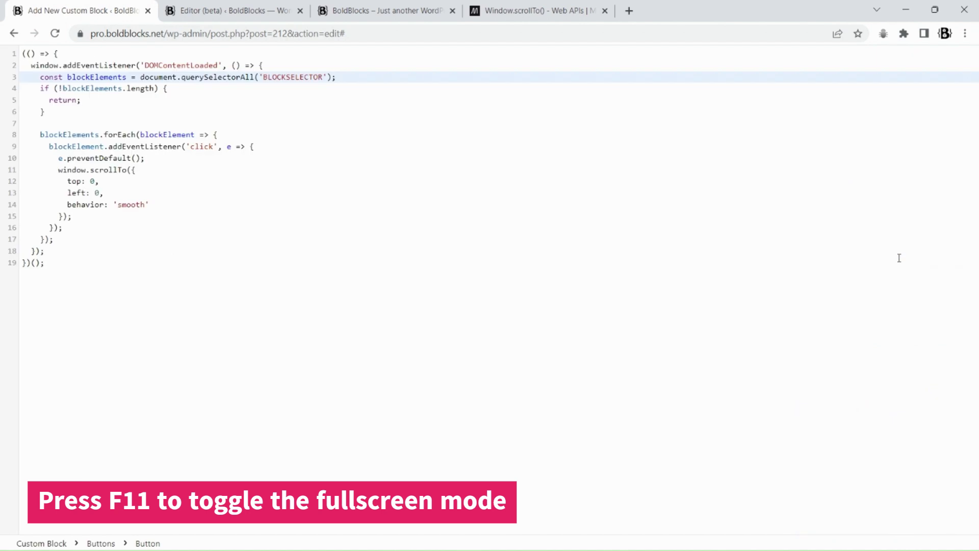
- Search the web for "scroll event" in a new tab and open MDN's Document: scroll event page
left_click(628, 11)
type("scro")
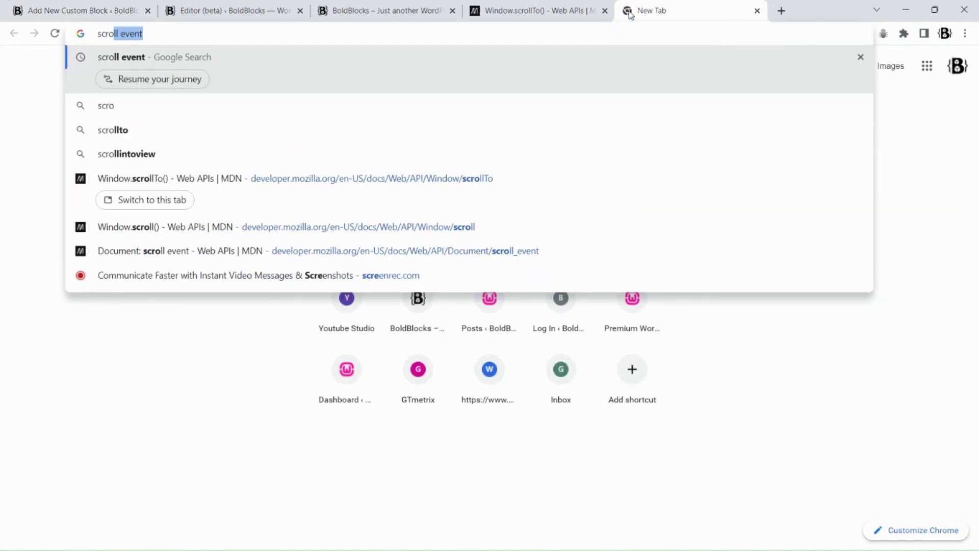
key("Return")
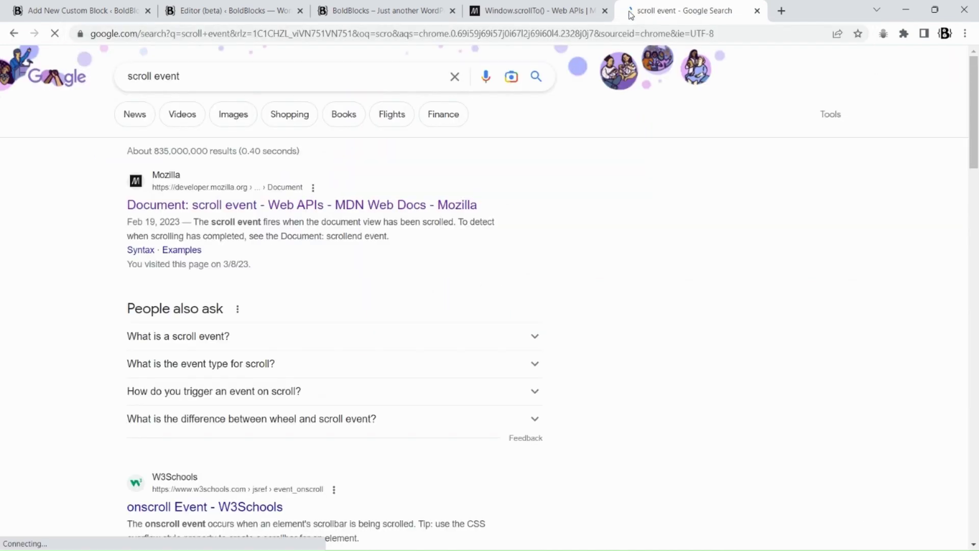
left_click(228, 202)
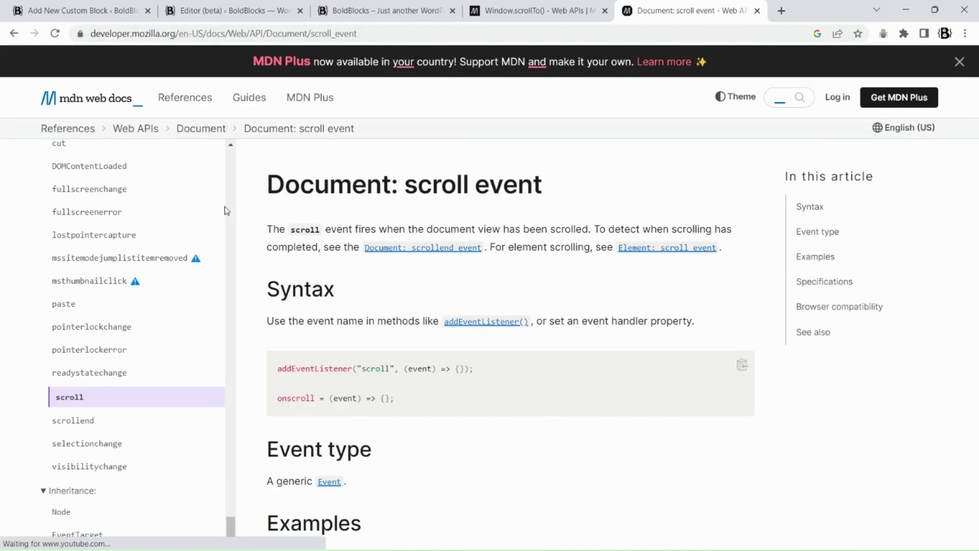
- Copy the doSomething function and scroll listener code from the page's requestAnimationFrame throttling example
scroll(692, 236, "down", 4)
scroll(692, 236, "down", 5)
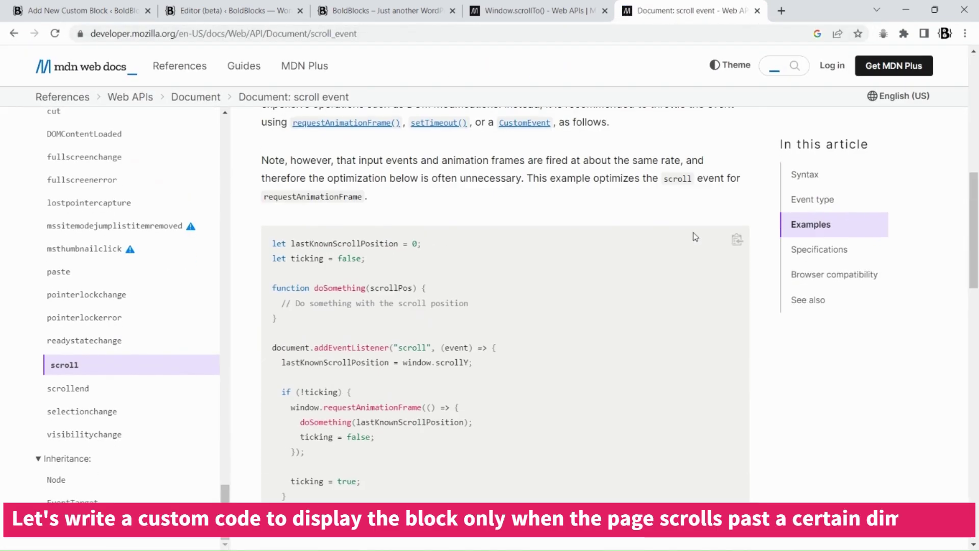
scroll(692, 231, "down", 3)
left_click_drag(332, 342, 266, 120)
key("ctrl+c")
- Paste the copied scroll code below the forEach block in the custom block's JS and format the code
left_click(97, 8)
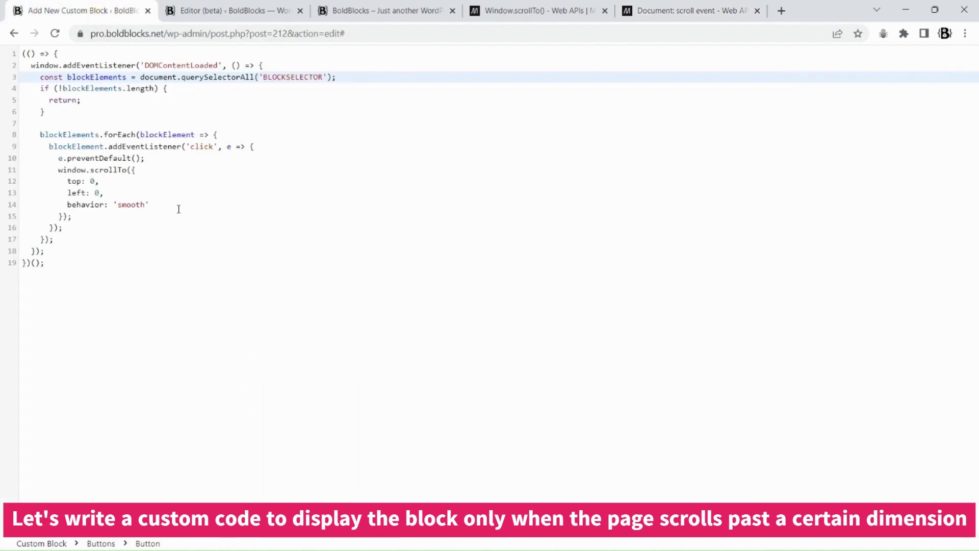
left_click(56, 238)
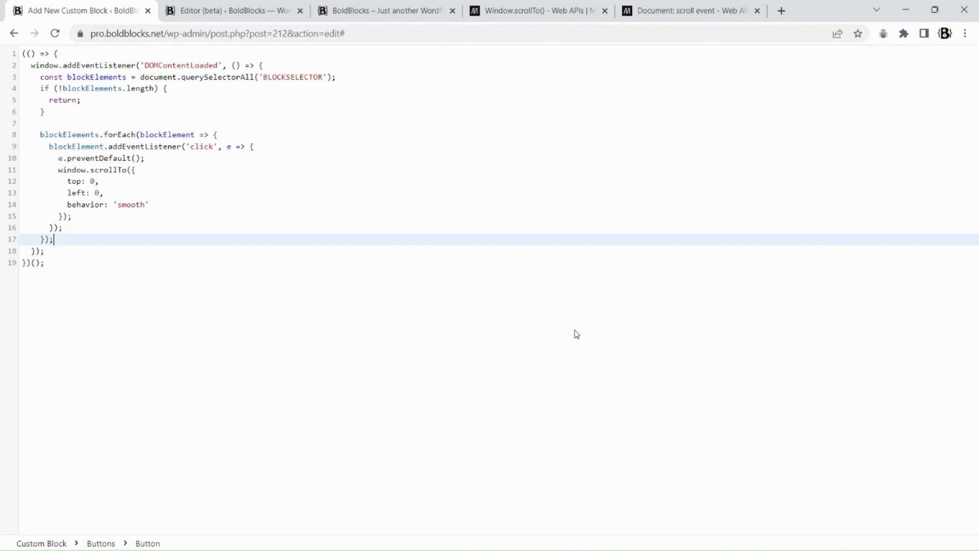
key("Return")
key("ctrl+v")
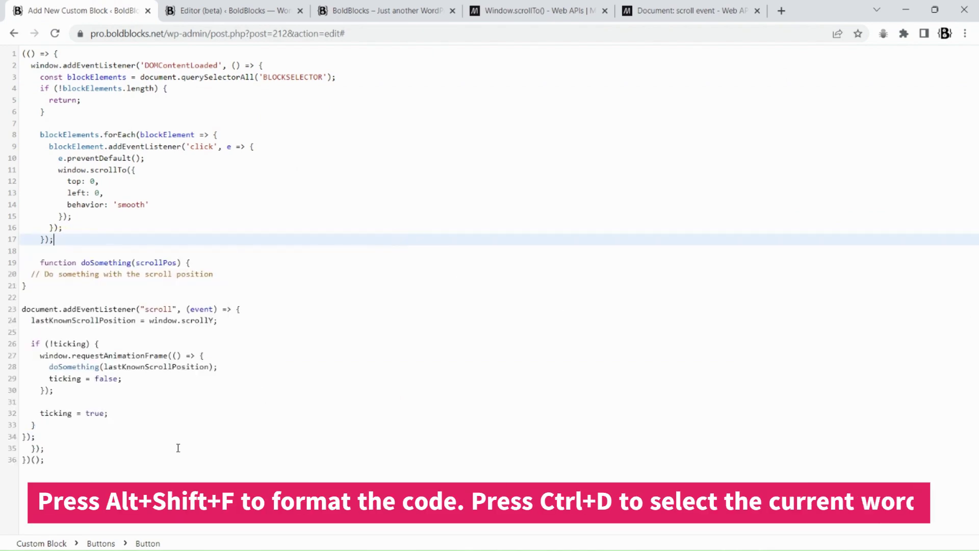
key("alt+shift+f")
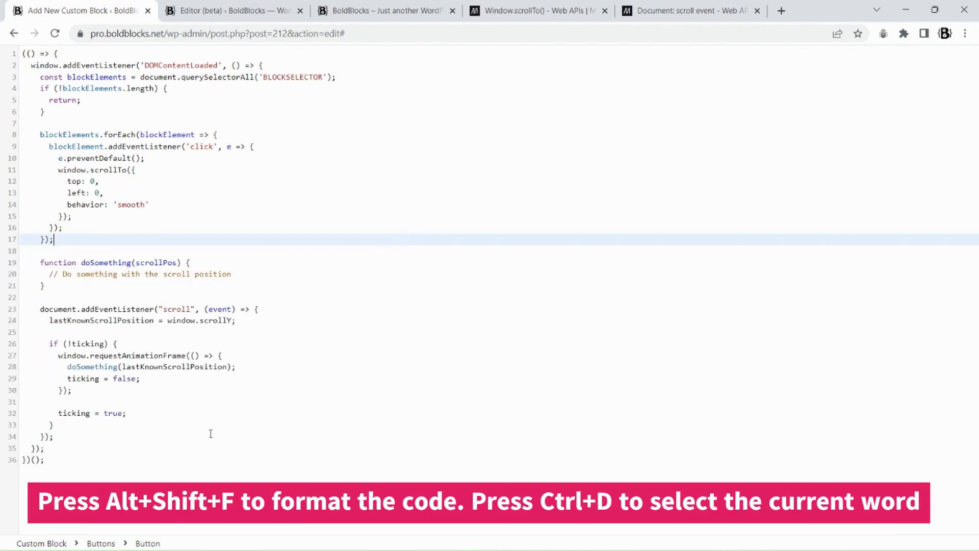
- Rename doSomething to showBackToTop in both the function definition and its call inside the scroll listener
left_click(110, 261)
key("ctrl+d")
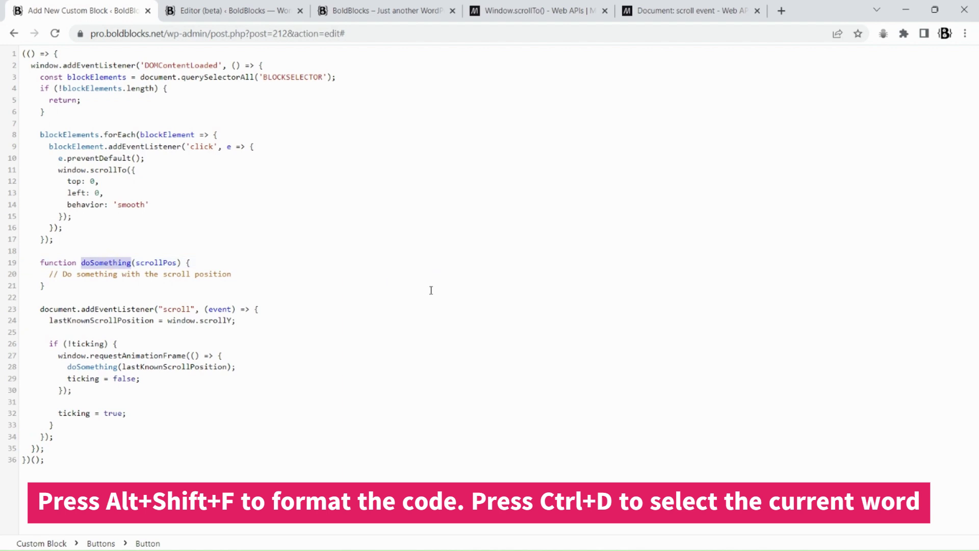
type("showBackToTop")
double_click(103, 257)
key("ctrl+c")
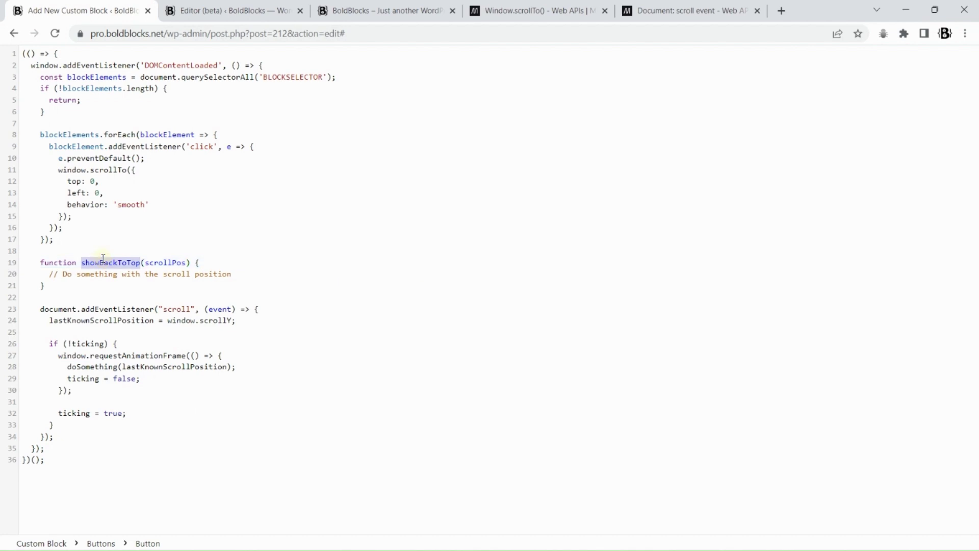
double_click(95, 366)
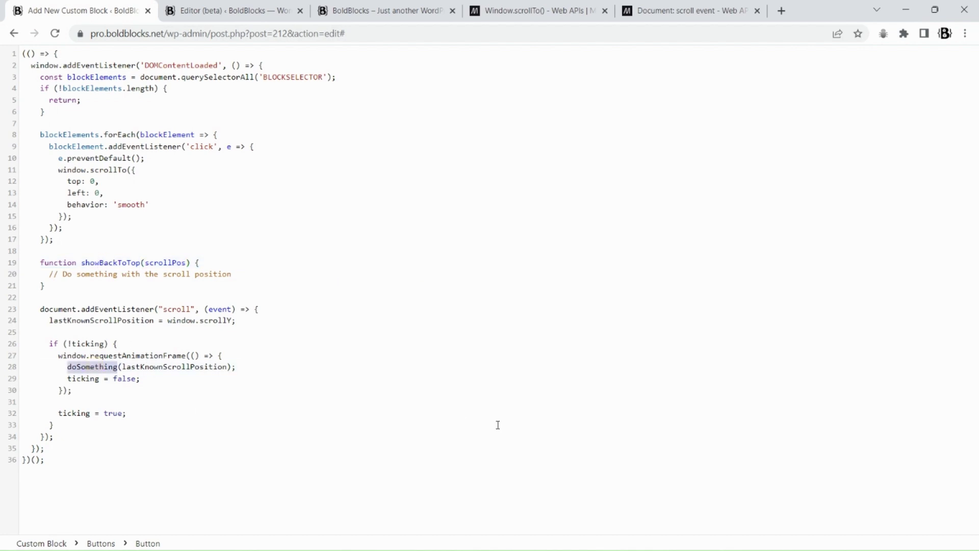
key("ctrl+v")
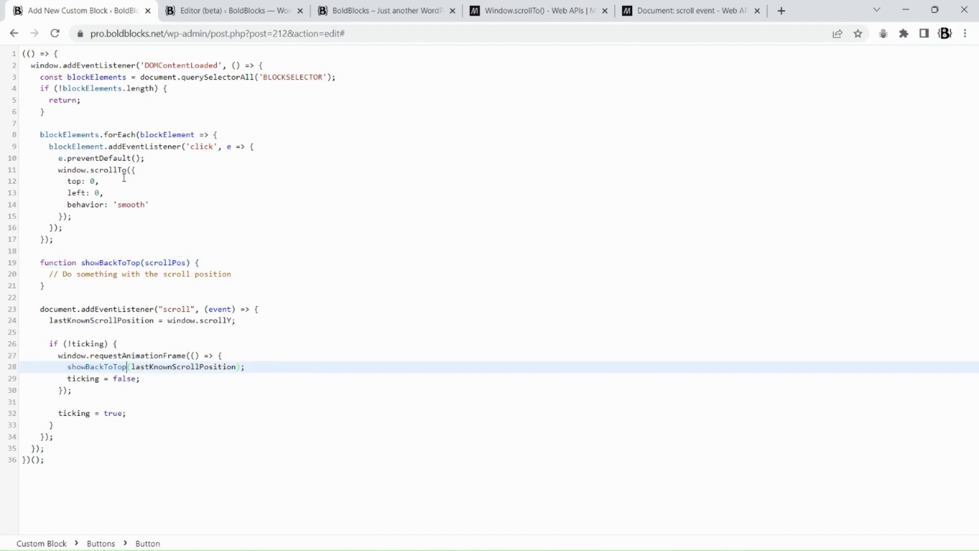
- Replace the comment inside showBackToTop with an empty blockElements.forEach(blockElement => { }); loop
left_click_drag(41, 136, 218, 135)
key("ctrl+c")
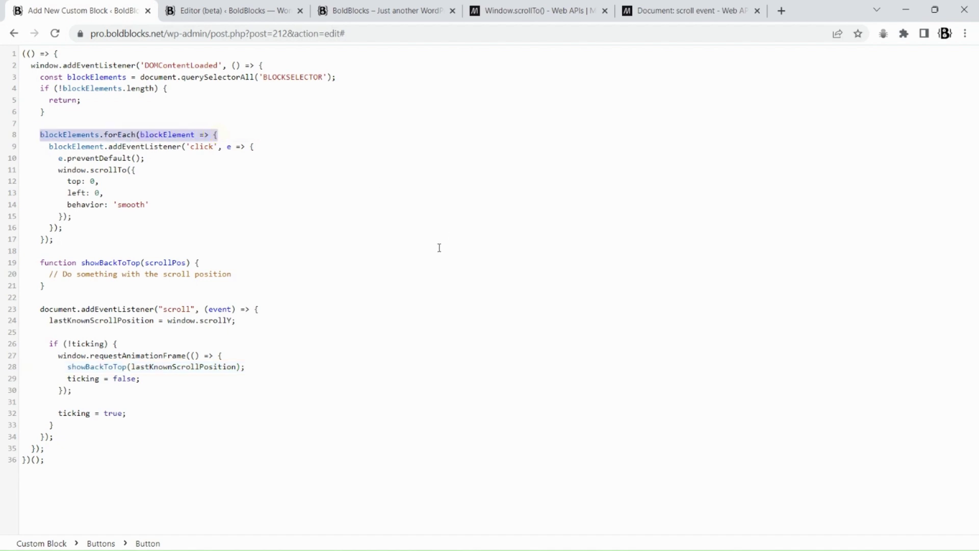
left_click_drag(43, 274, 236, 274)
key("ctrl+v")
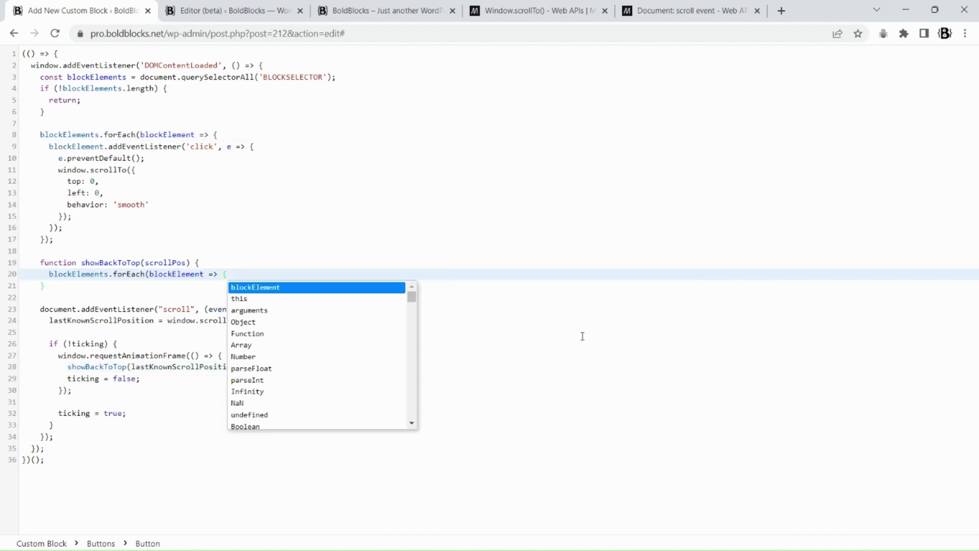
type("});")
key("Left")
key("Left")
key("Left")
key("Return")
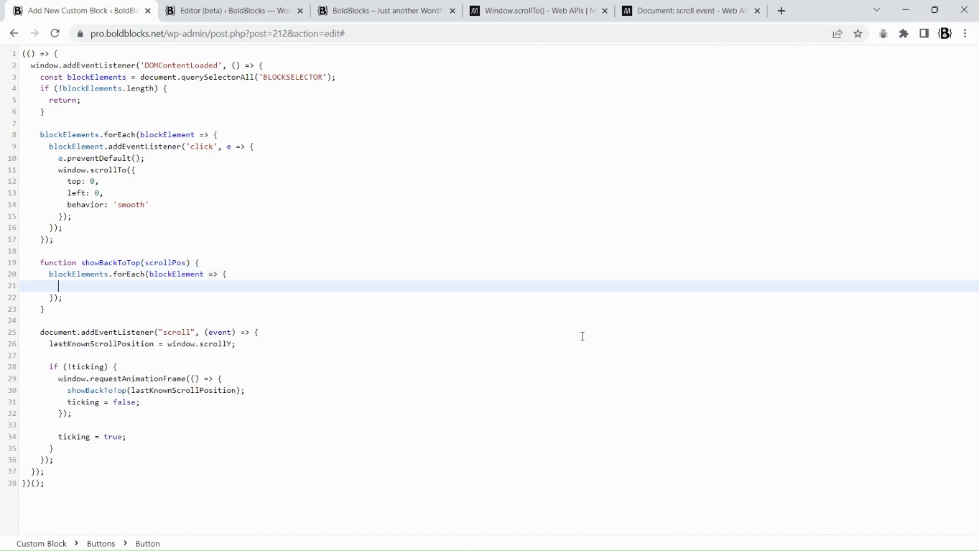
- Inside the loop, define const offsetTop = blockElement.dataset.offsetTop ? blockElement.dataset.offsetTop : 100;
type("const offsetTop = blockElement.dataset.offsetTop ")
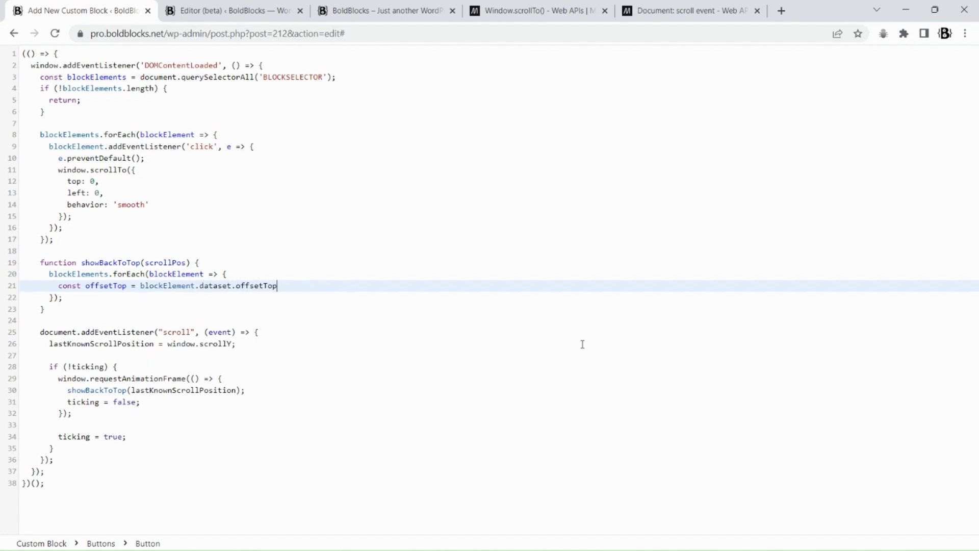
type("?")
key("Left")
key("Left")
key("ctrl+shift+Left")
key("ctrl+shift+Left")
key("ctrl+shift+Left")
key("ctrl+shift+Left")
key("ctrl+shift+Left")
key("ctrl+c")
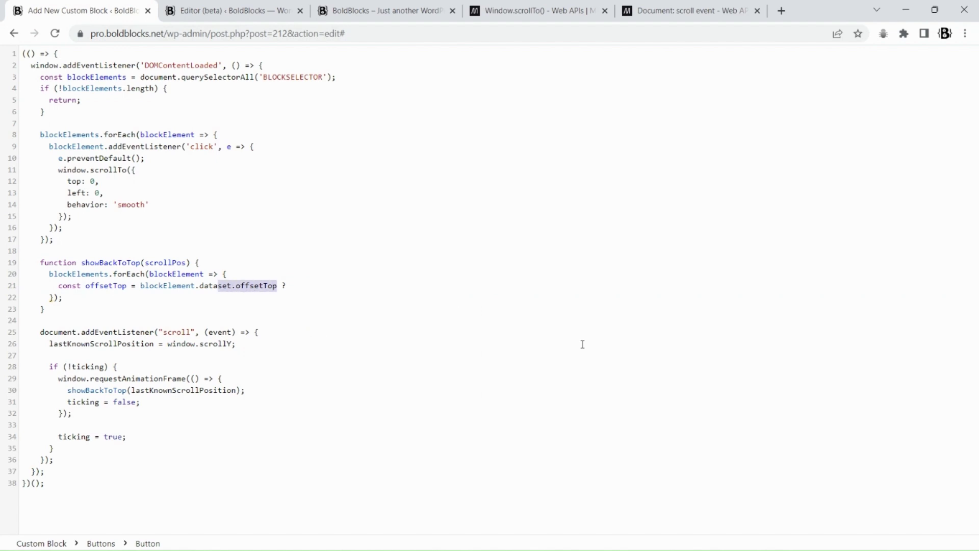
key("End")
key("ctrl+v")
type(": 100;")
- Below the offsetTop constant in showBackToTop, add blockElement.classList.toggle('is-active', scrollPos > offsetTop);
key("Return")
type("blockElement.classList.toggle('is-active'")
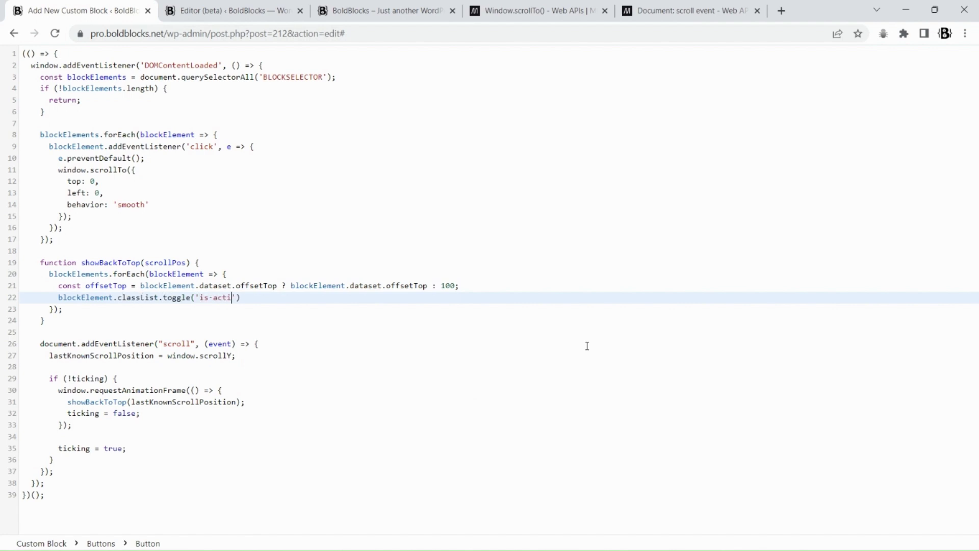
type(", scroll")
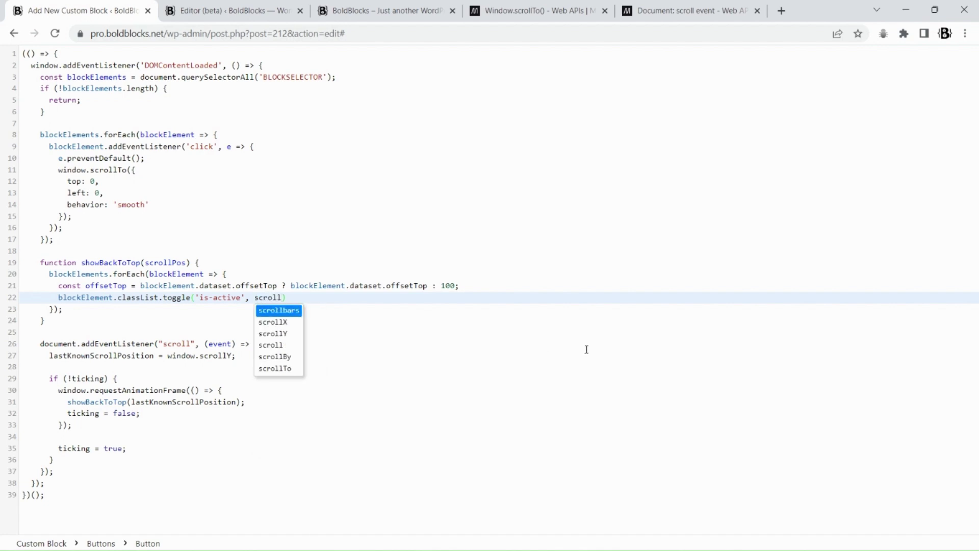
type("Pos > offsetTop")
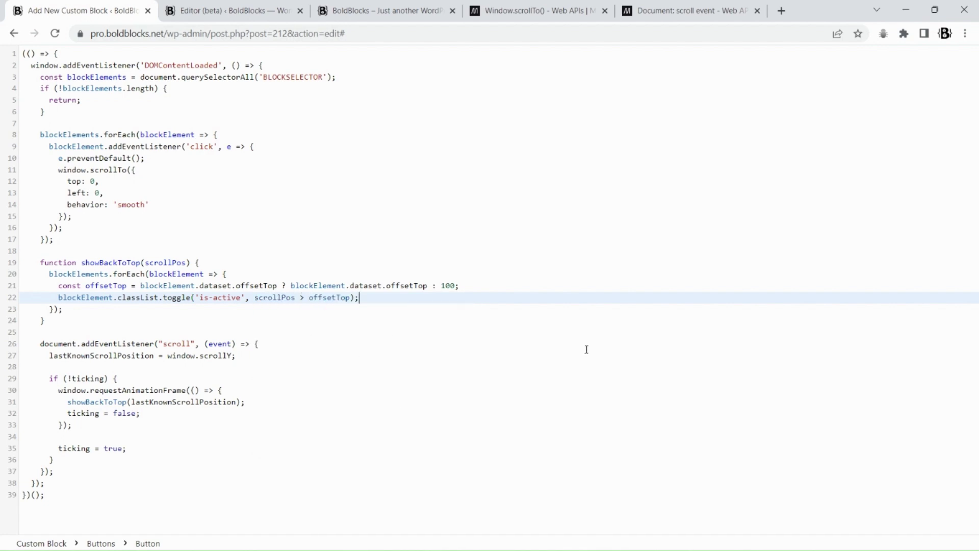
key("Up")
key("End")
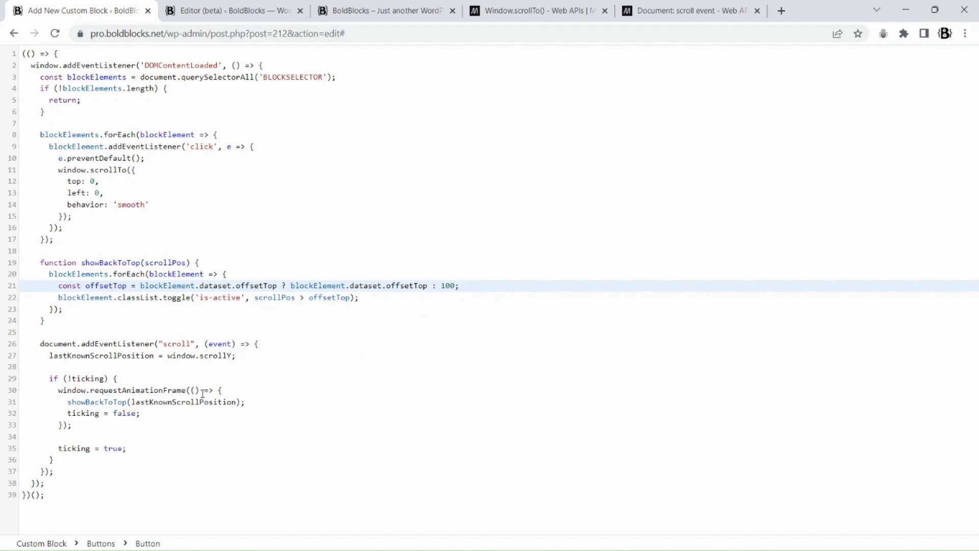
- Copy the lastKnownScrollPosition and ticking declarations from the MDN scroll event example, paste them above showBackToTop, and save the custom block
key("ctrl+shift+Tab")
scroll(444, 274, "up", 3)
left_click_drag(366, 258, 270, 250)
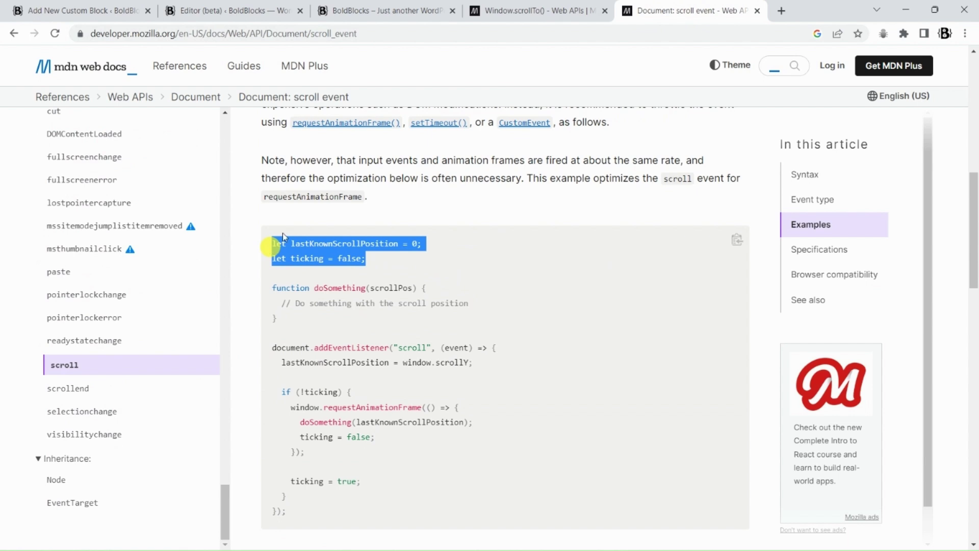
key("ctrl+c")
key("ctrl+Tab")
left_click(83, 247)
key("Return")
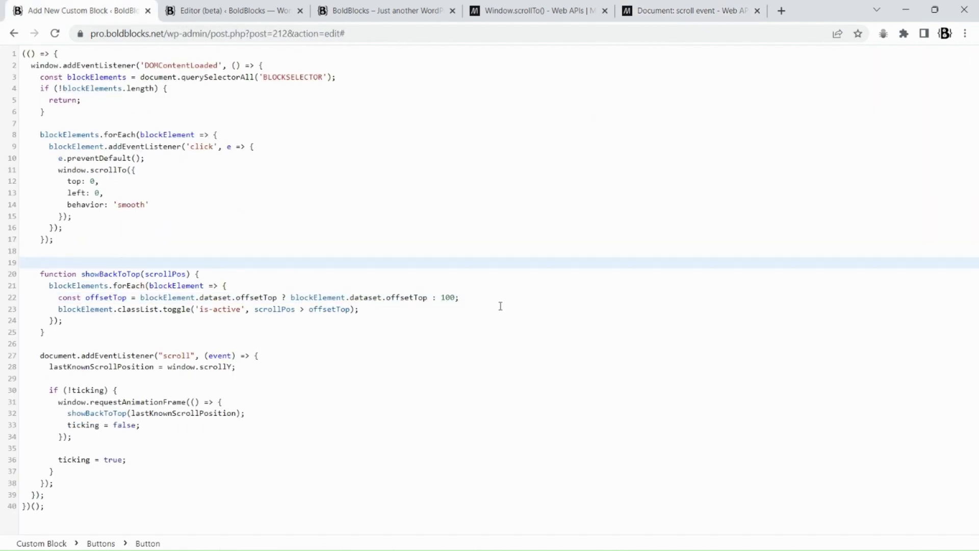
key("ctrl+v")
key("Escape")
key("ctrl+s")
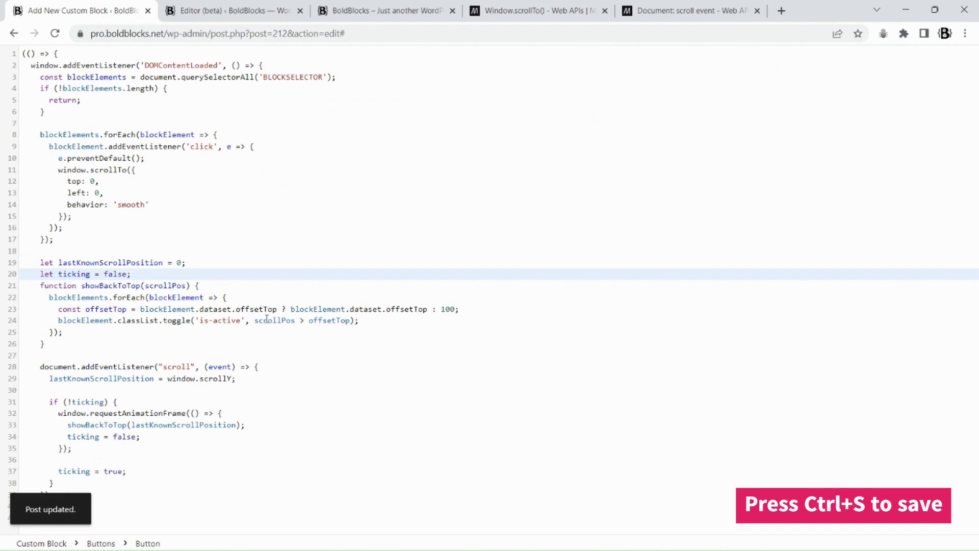
left_click(199, 320)
left_click(432, 231)
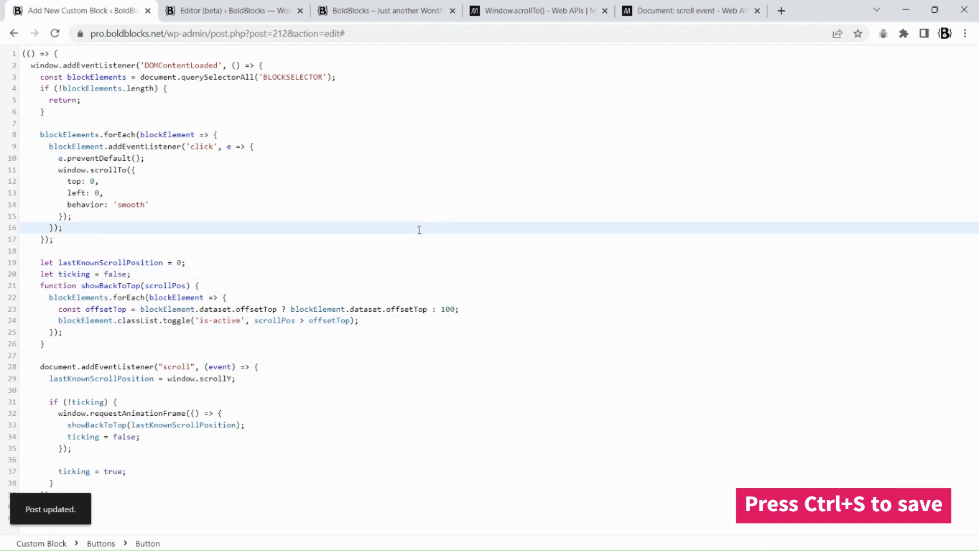
- Open the block's custom CSS snippet in full screen and add display: none; to the selector rule
key("Escape")
scroll(877, 286, "down", 5)
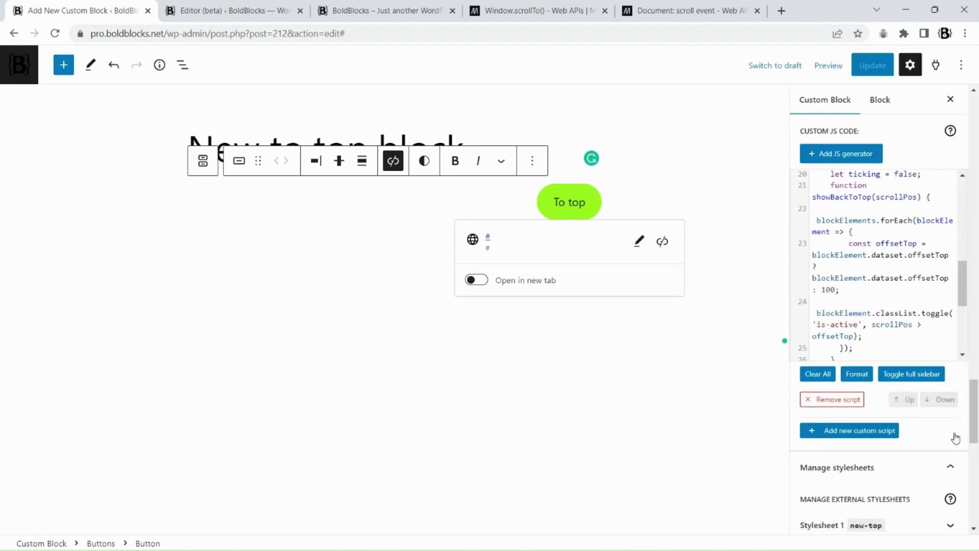
scroll(890, 431, "down", 5)
left_click(874, 290)
key("F11")
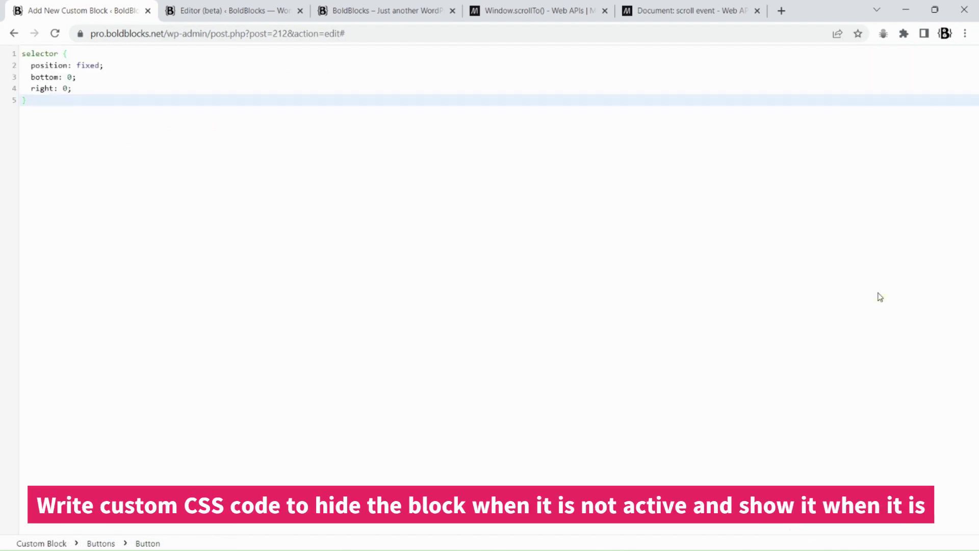
key("Return")
type("display: none;")
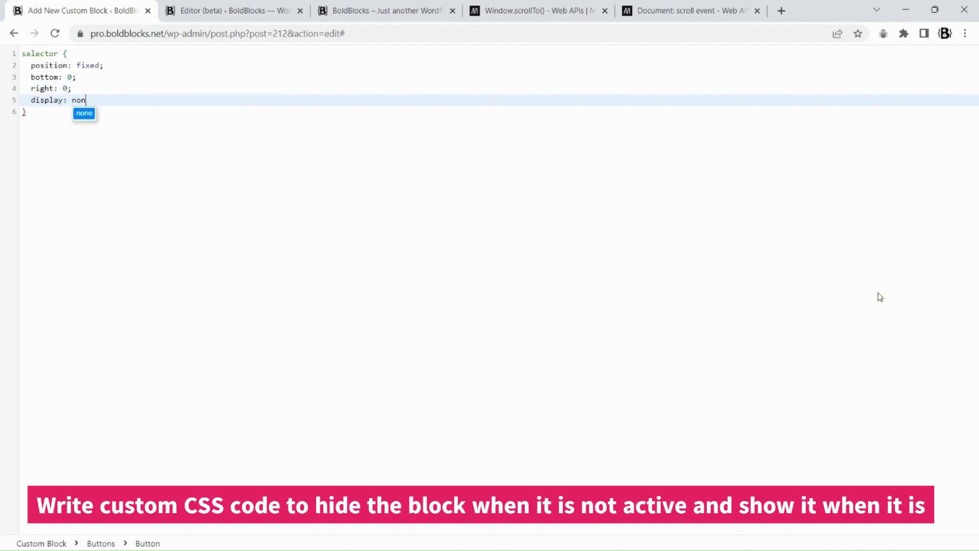
- Add a selector.is-active rule with display: block; below the first CSS rule and save the custom block
key("Down")
key("Return")
key("Return")
type("selector.")
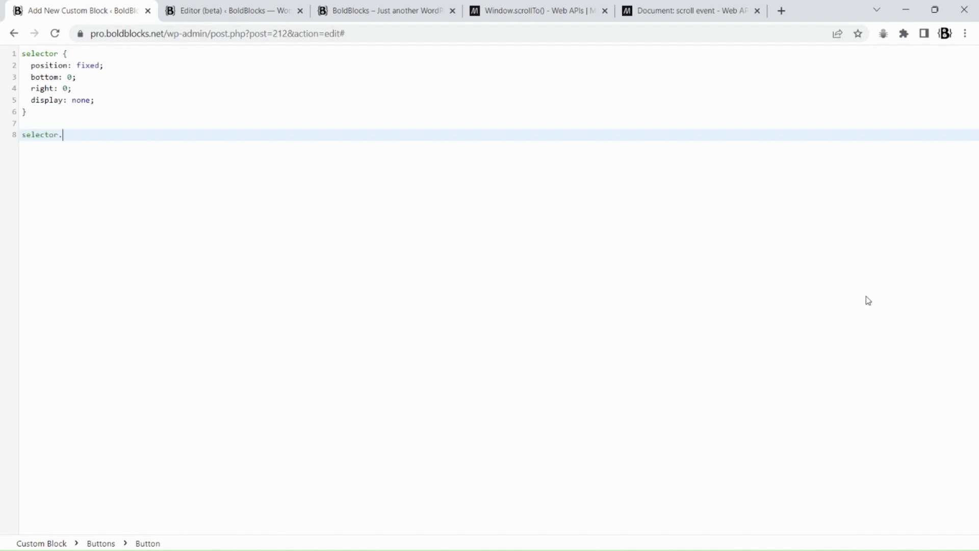
type("is-active {")
key("Return")
type("display: block;")
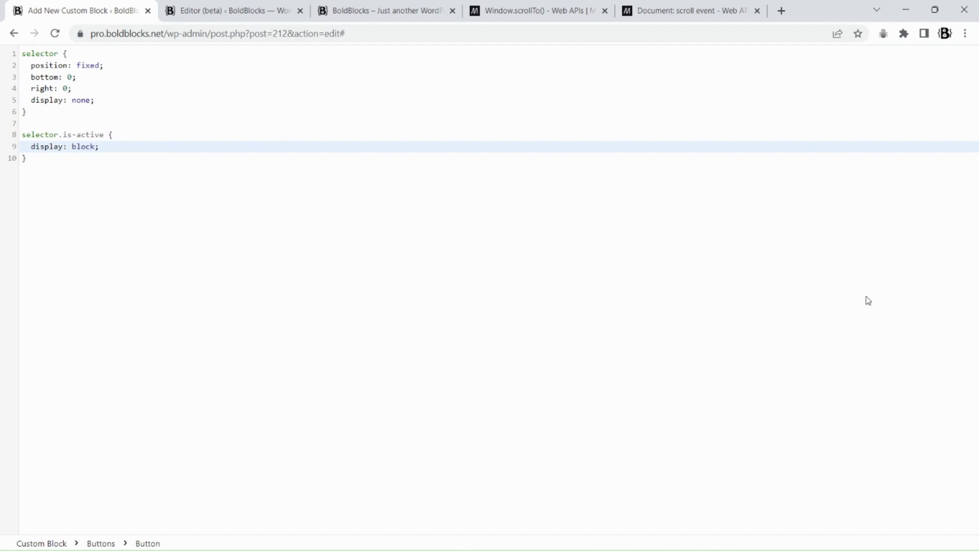
key("ctrl+s")
key("Escape")
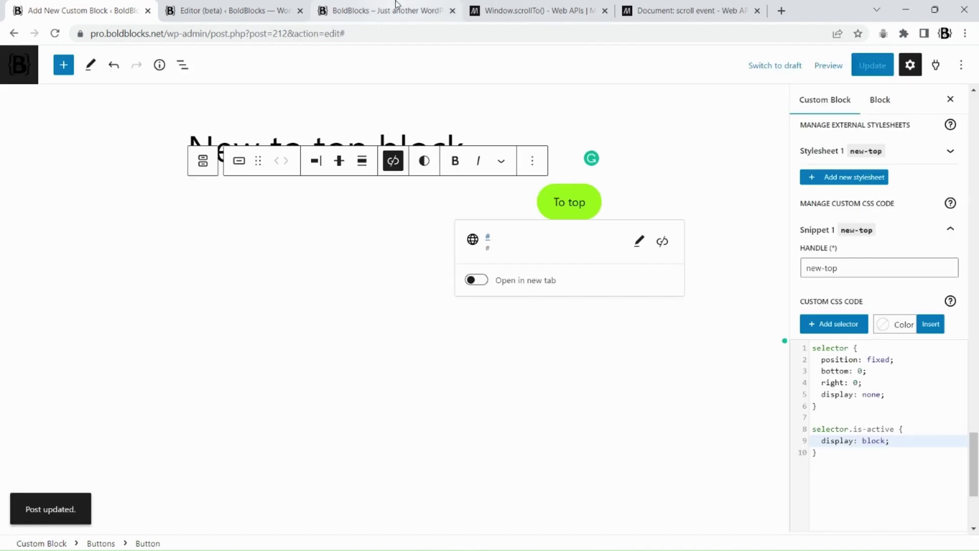
- Reload the site editor and the front page, and test the To top button while scrolling the page
left_click(232, 10)
key("F5")
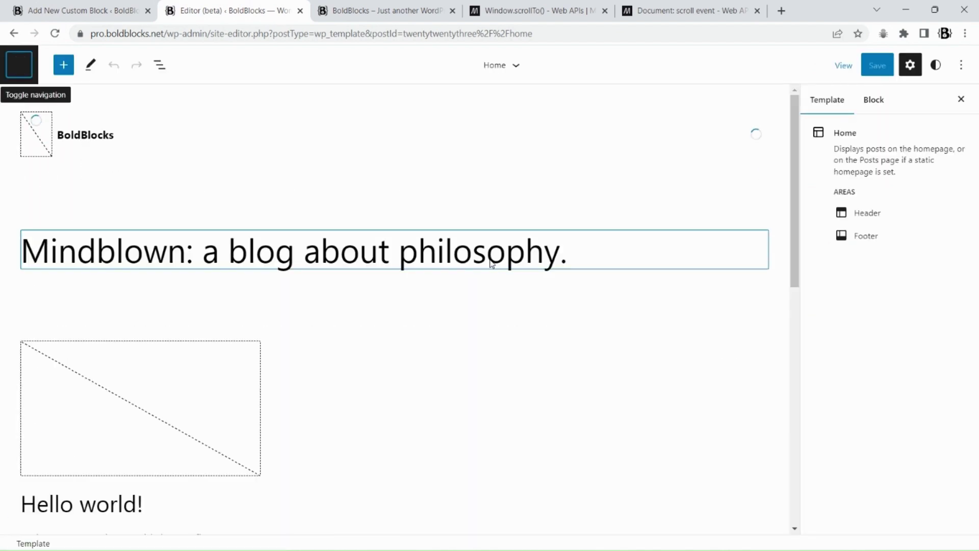
scroll(799, 257, "down", 10)
left_click(365, 9)
left_click(54, 33)
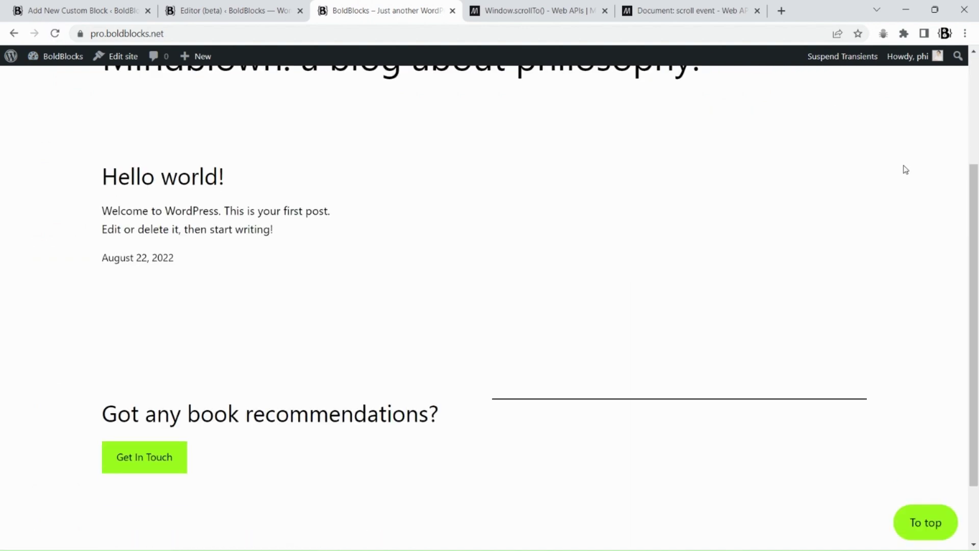
left_click_drag(974, 120, 973, 271)
left_click(944, 535)
scroll(857, 301, "down", 5)
scroll(875, 321, "up", 4)
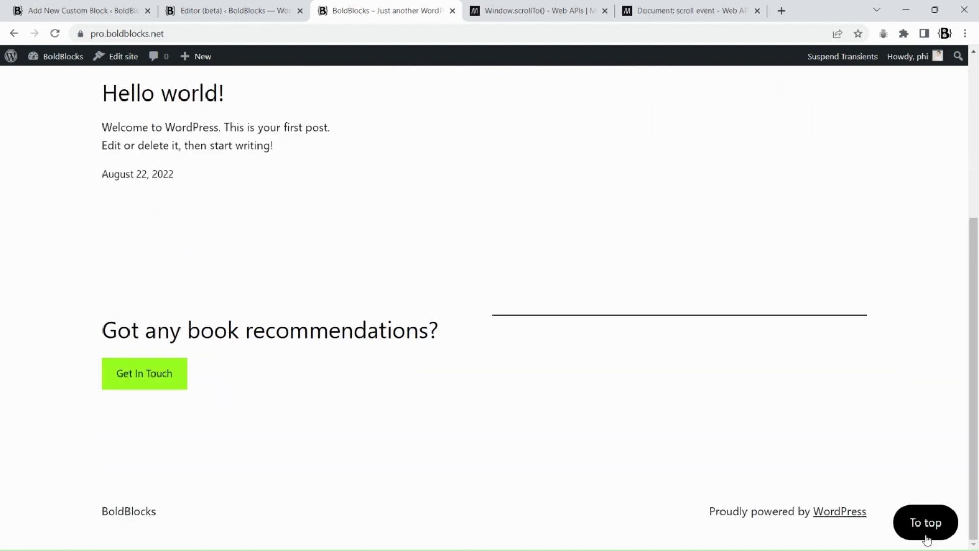
left_click(926, 524)
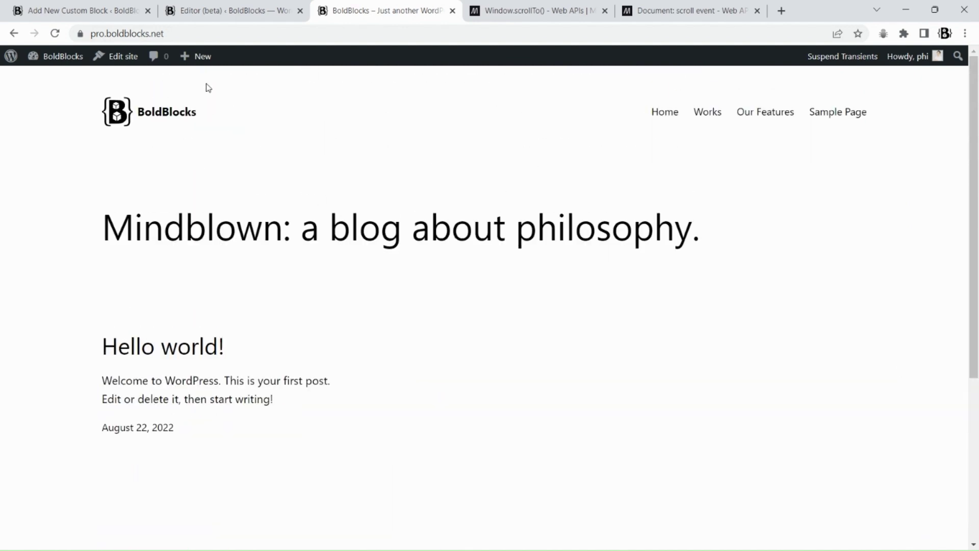
- Enable the Animation (premium) feature for the custom block and update it
left_click(209, 7)
left_click(59, 8)
scroll(976, 454, "up", 10)
scroll(977, 454, "up", 4)
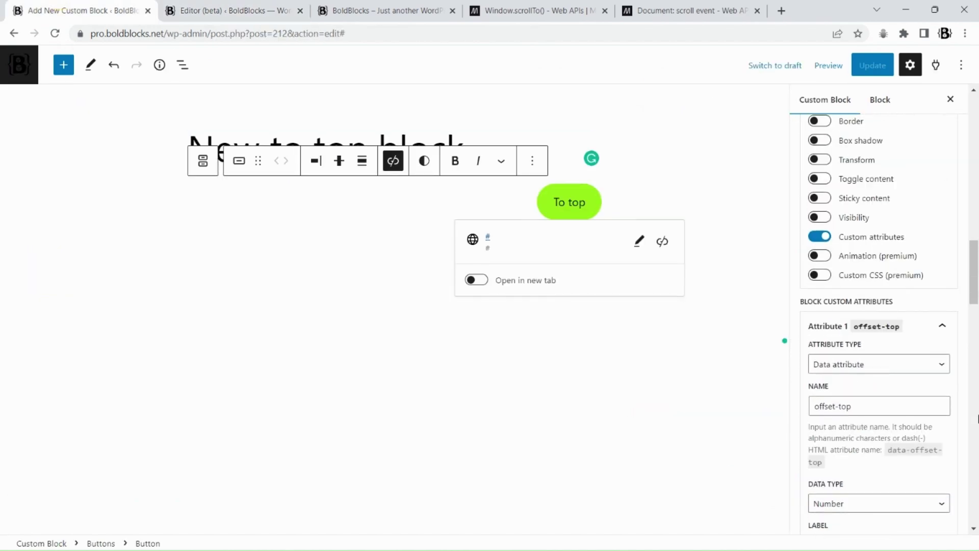
left_click(942, 325)
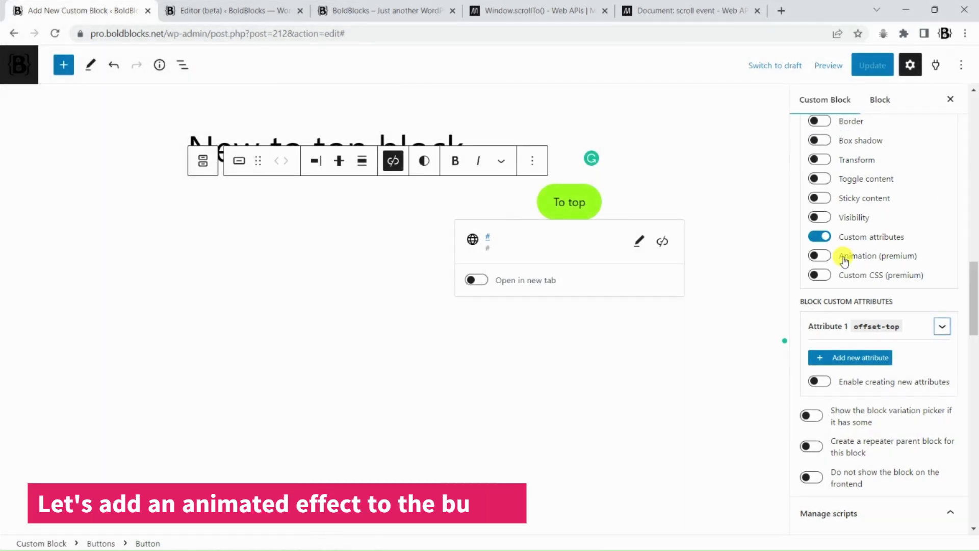
left_click(851, 262)
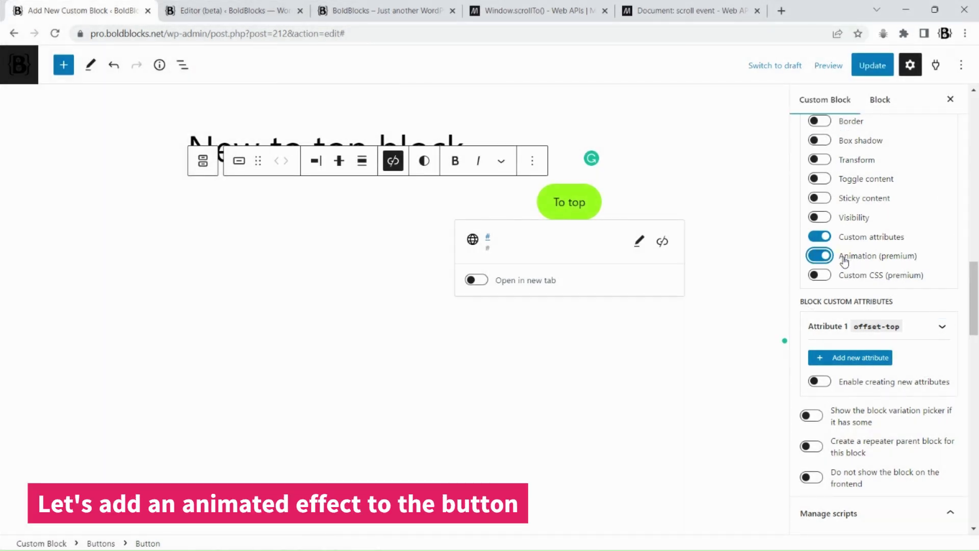
left_click(873, 66)
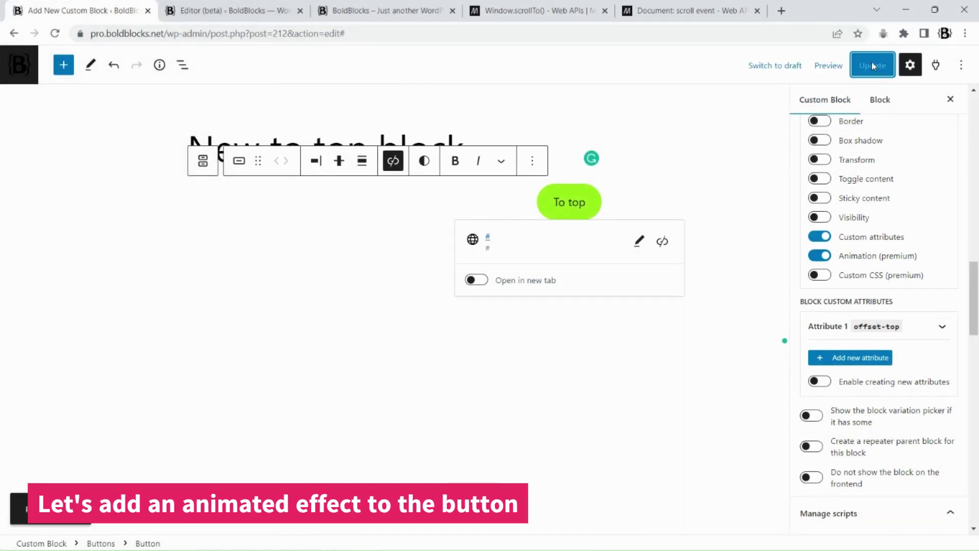
- Reload the site editor, select the New to top block in the footer, and add a reveal animation effect
left_click(204, 10)
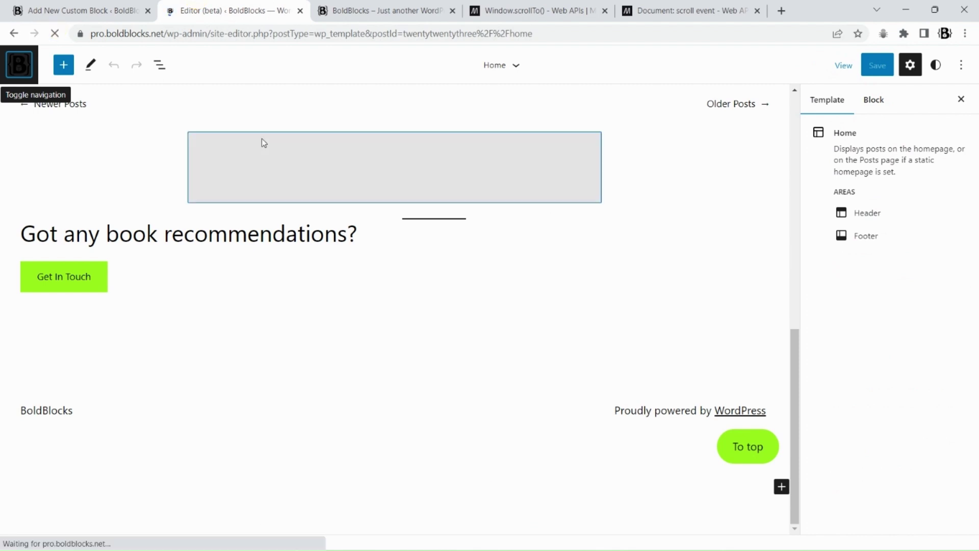
scroll(764, 263, "down", 15)
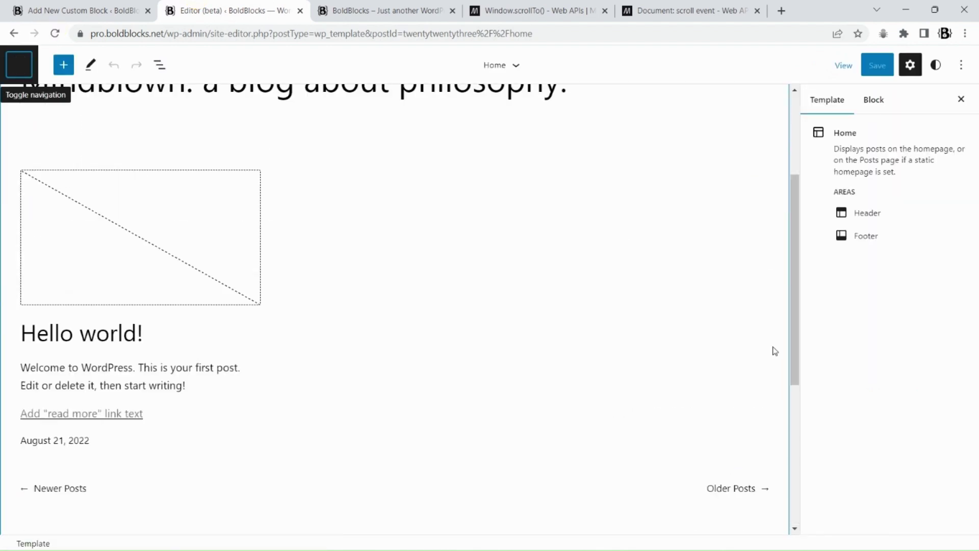
left_click(745, 460)
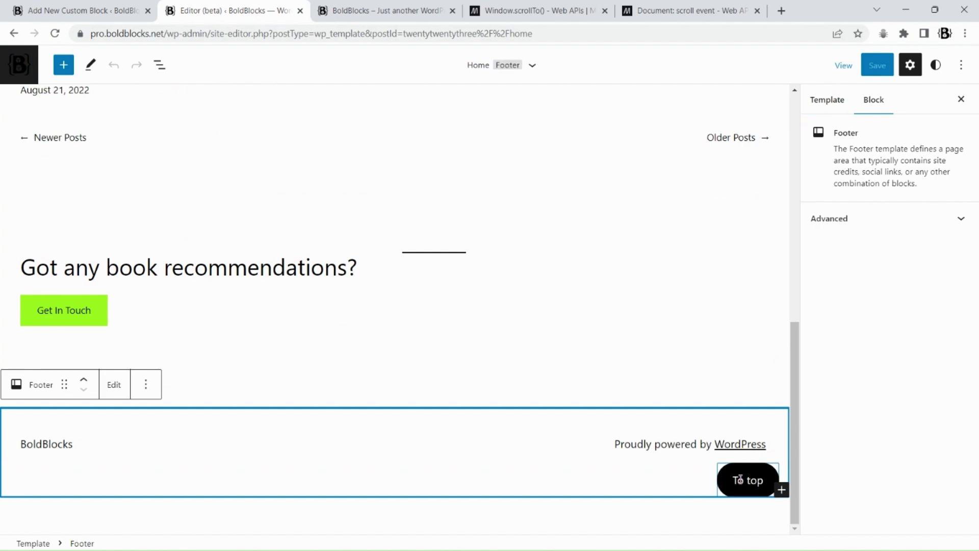
left_click(739, 478)
left_click(147, 542)
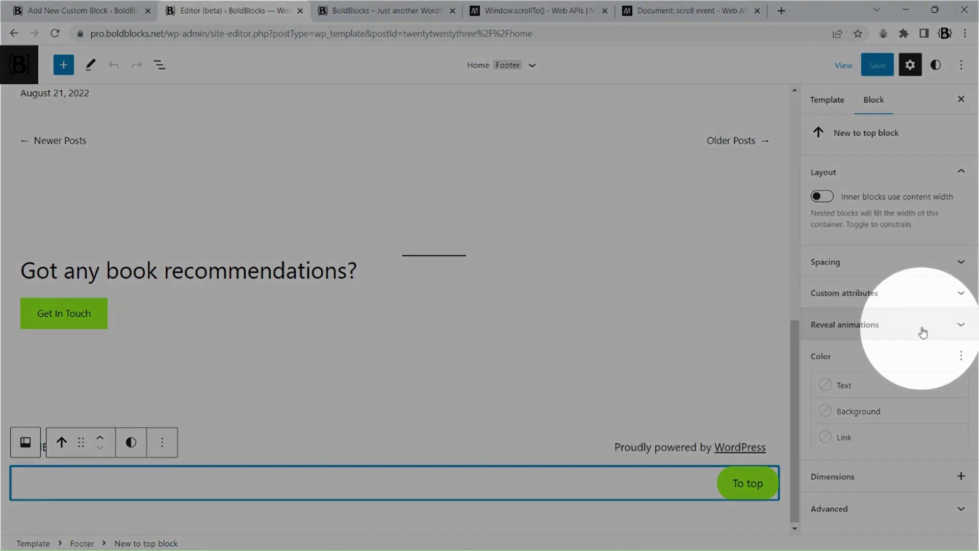
left_click(923, 331)
left_click(846, 350)
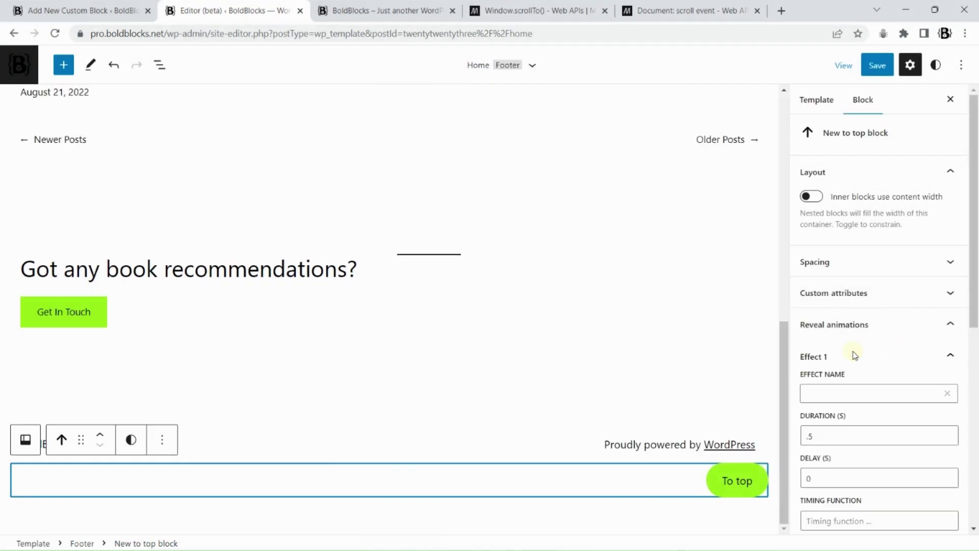
- Try bounce and pulse as the reveal animation's effect name, clearing each choice
scroll(852, 306, "down", 3)
left_click(831, 221)
left_click(825, 240)
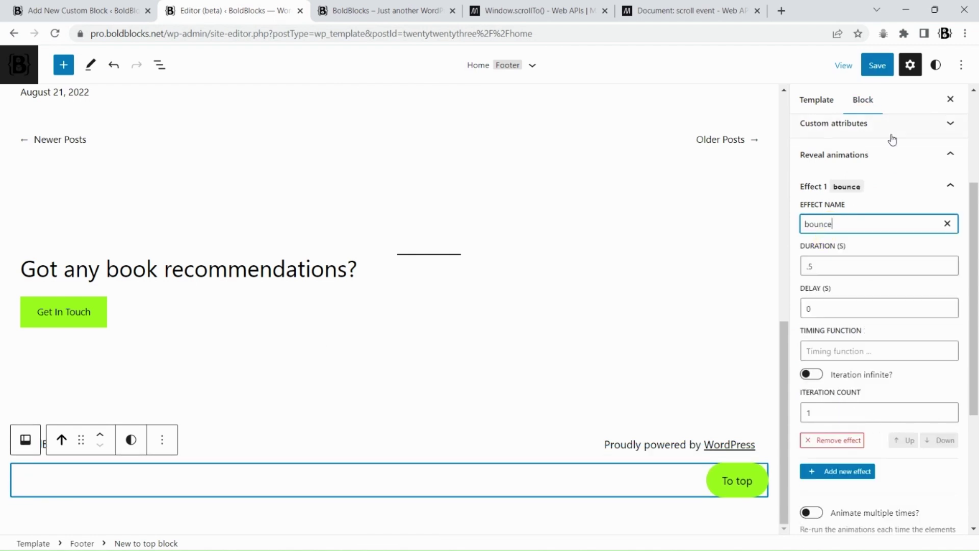
left_click(949, 225)
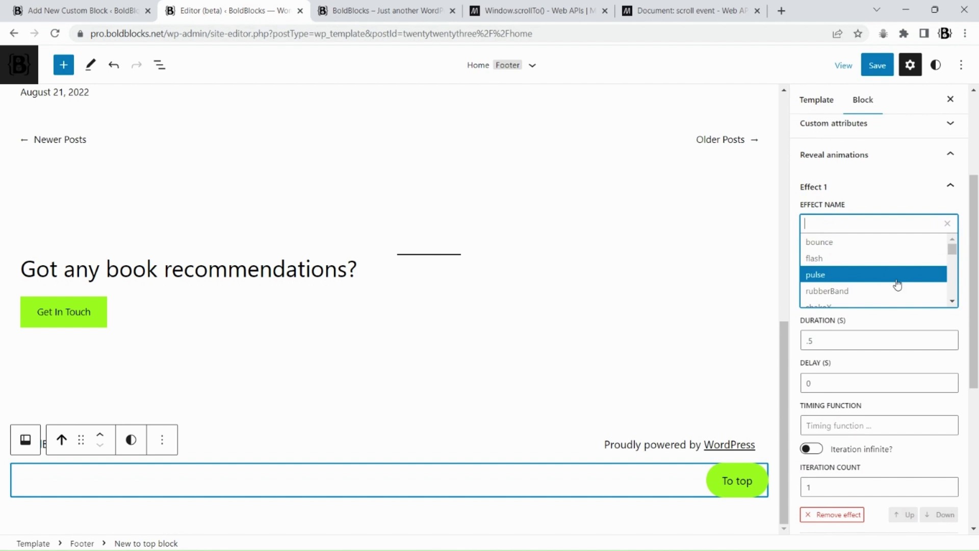
left_click(897, 281)
left_click(947, 224)
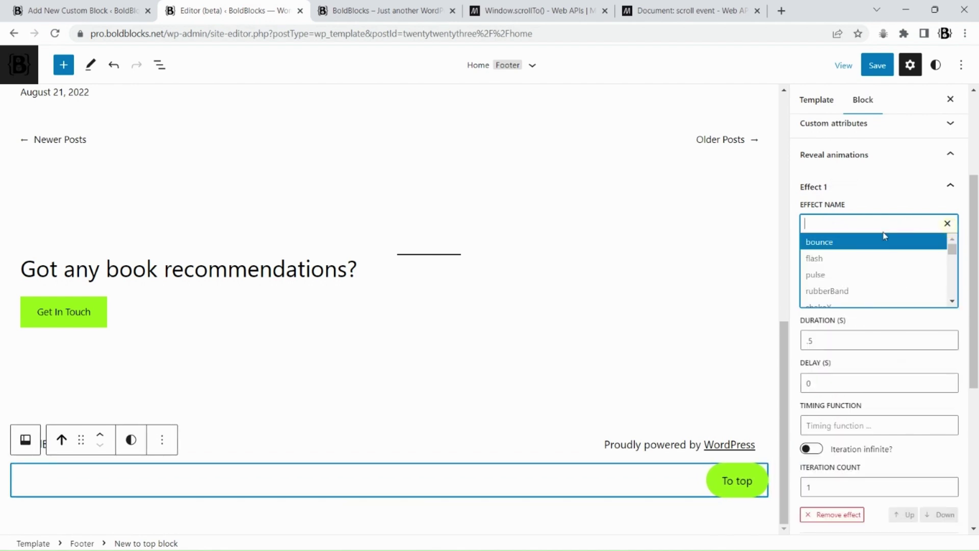
- Set the reveal animation's effect name to headShake and save the template changes
scroll(951, 298, "down", 3)
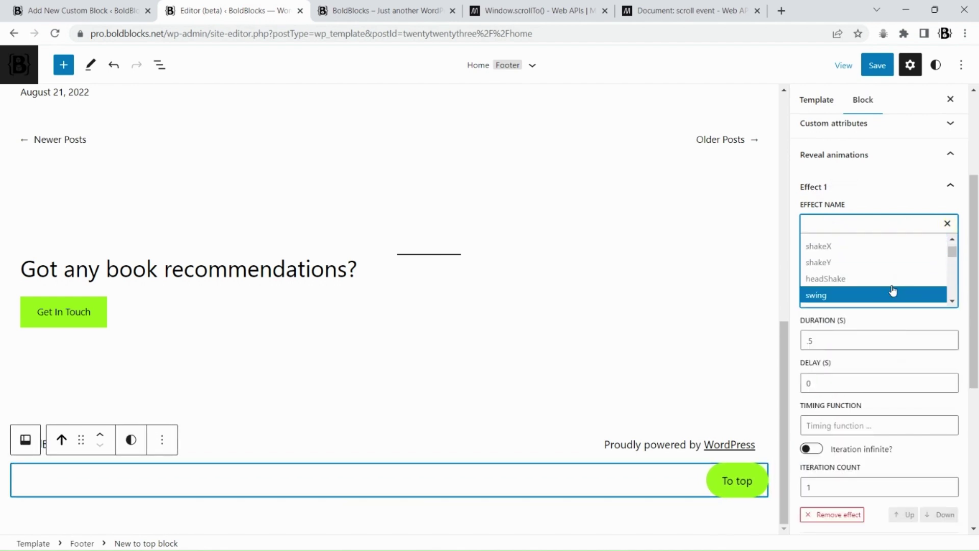
left_click(851, 278)
left_click(882, 72)
left_click(862, 64)
- Reload the front page and test the To top button's reveal animation and scroll-to-top behaviour
left_click(400, 8)
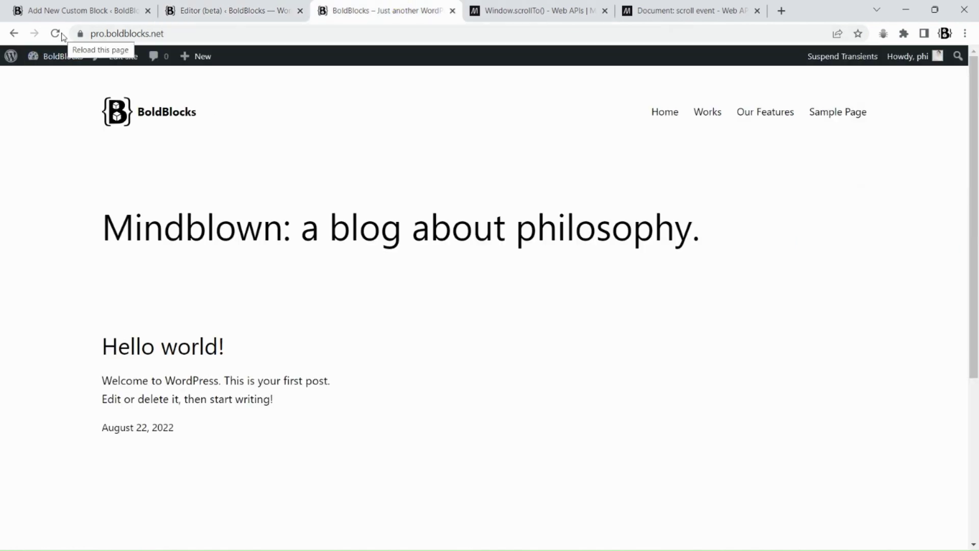
scroll(938, 151, "down", 5)
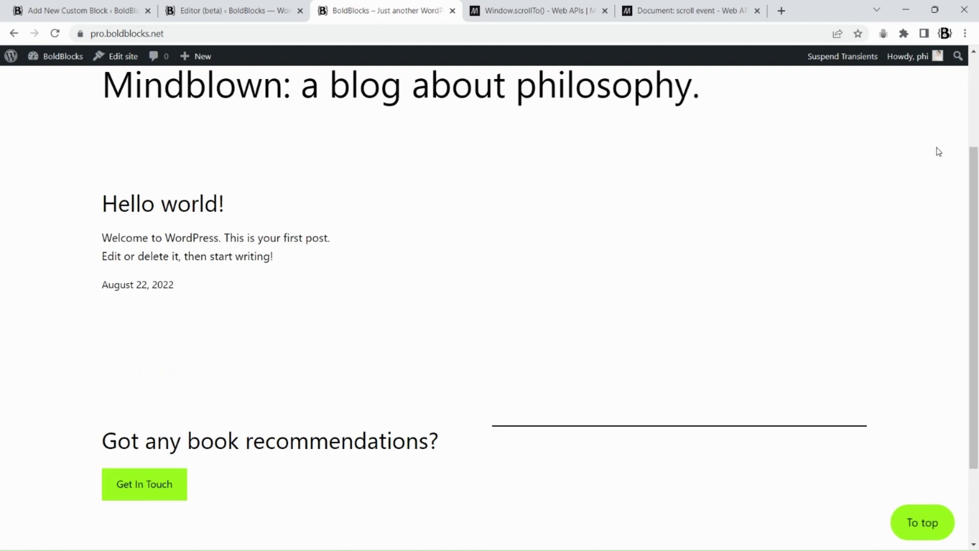
scroll(937, 153, "up", 5)
left_click_drag(976, 110, 961, 448)
left_click(929, 524)
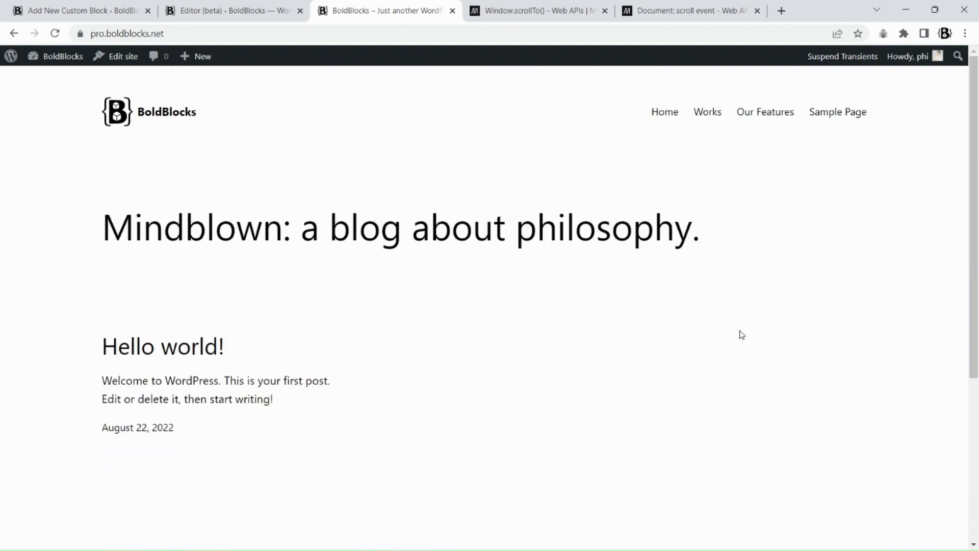
scroll(569, 371, "down", 5)
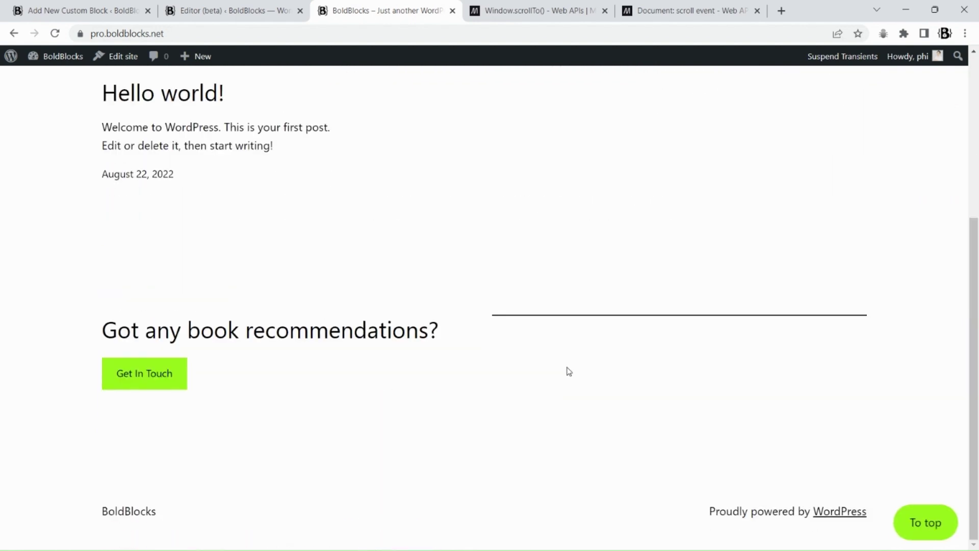